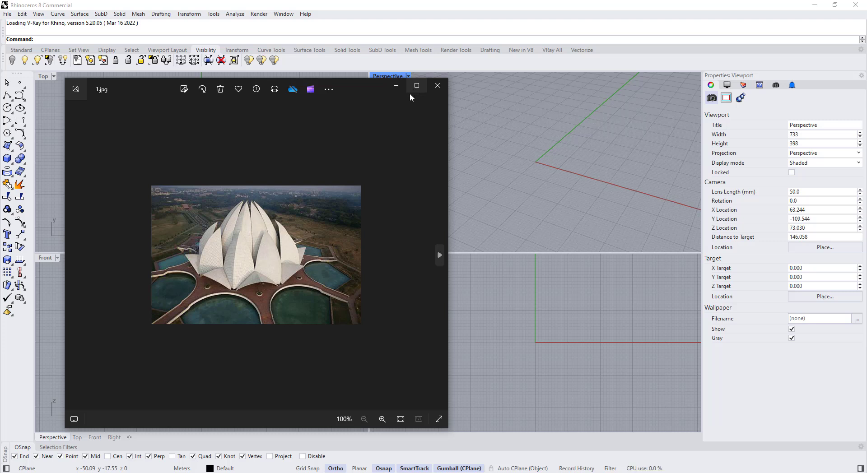
# - Examine the Lotus Temple photo and the nine-sided aerial plan image as modelling references
pyautogui.scroll(3, 257, 251)
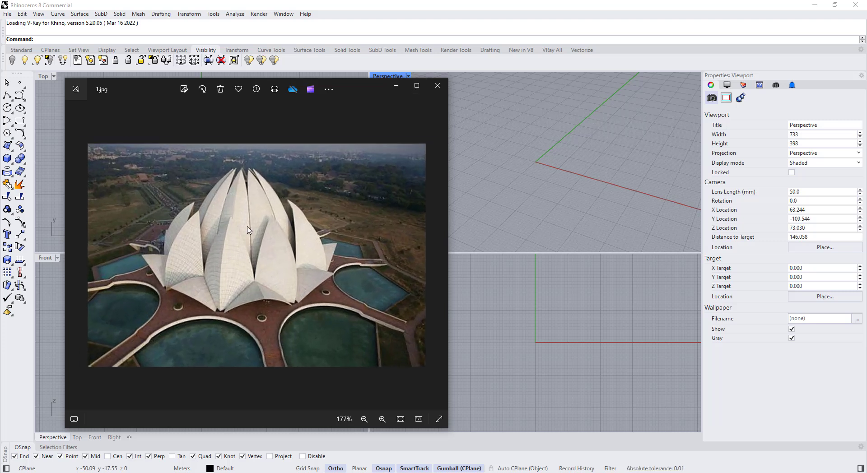
pyautogui.scroll(4, 238, 221)
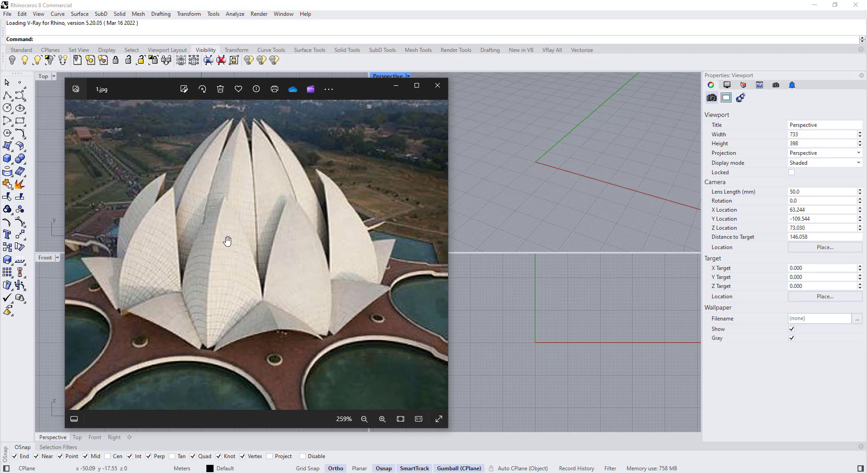
pyautogui.scroll(-1, 227, 242)
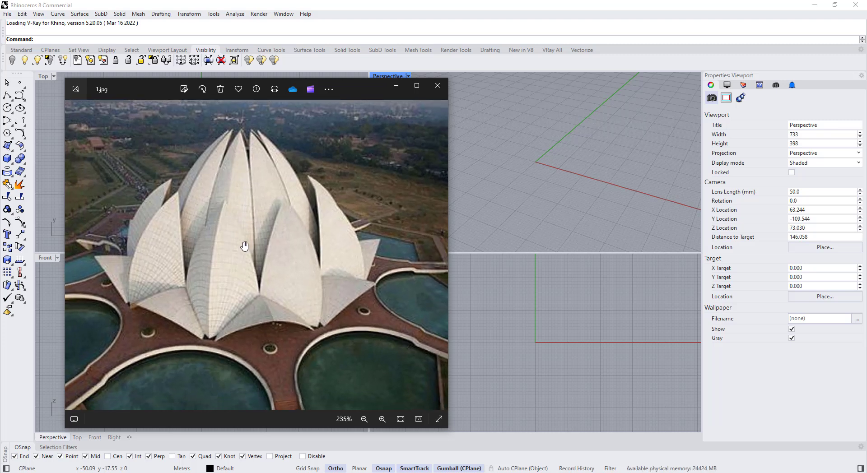
pyautogui.scroll(-4, 239, 256)
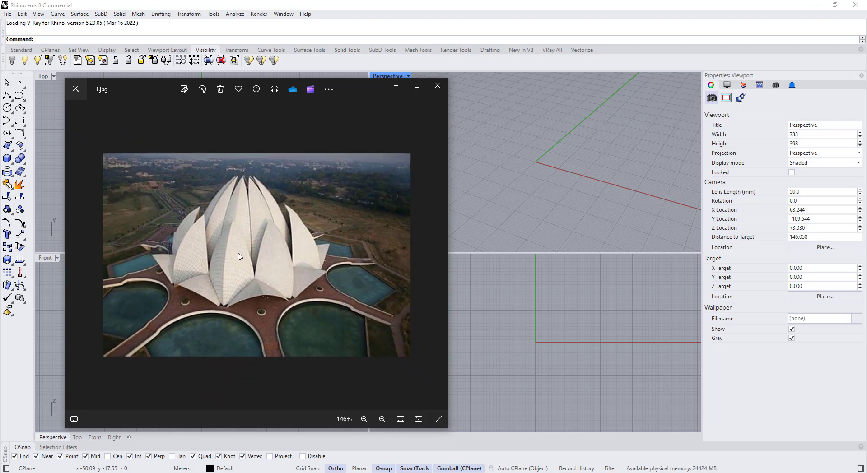
pyautogui.scroll(-1, 248, 248)
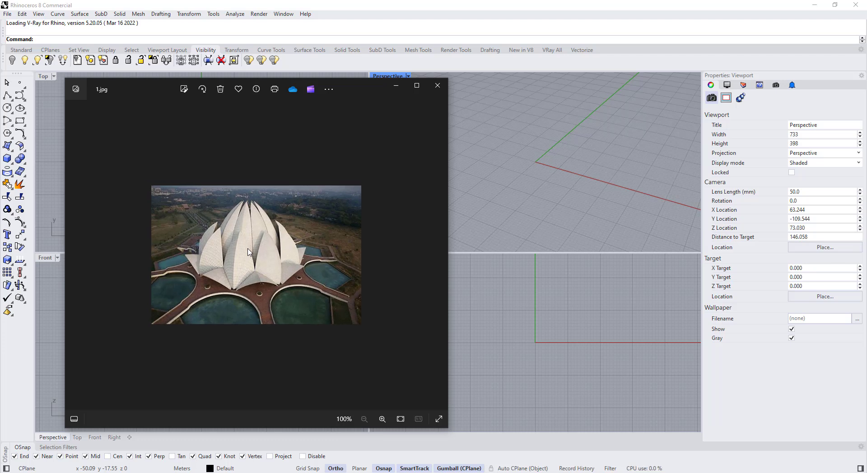
pyautogui.press('Right')
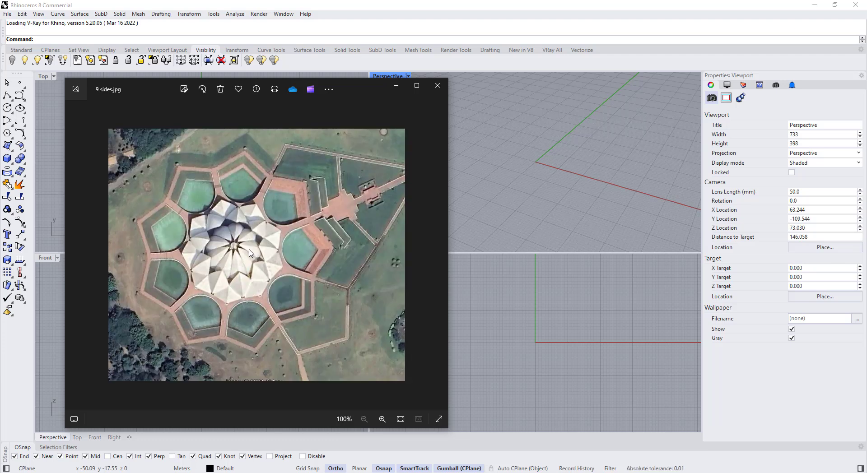
pyautogui.scroll(3, 243, 242)
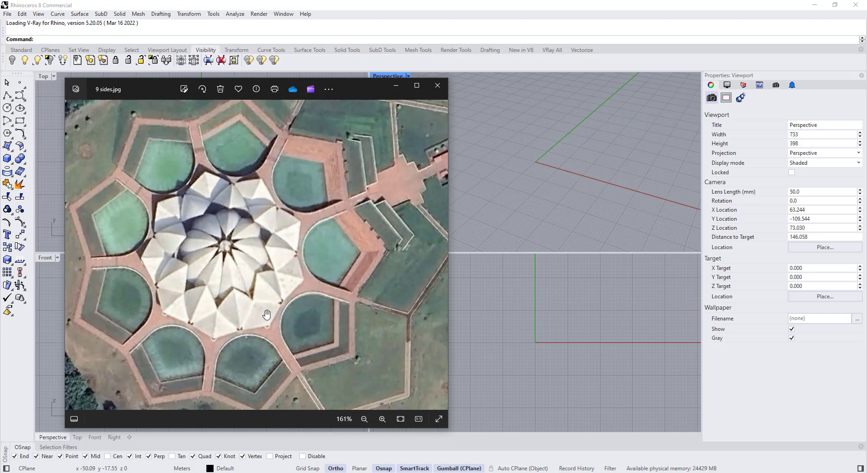
pyautogui.moveTo(342, 90); pyautogui.dragTo(0, 102)
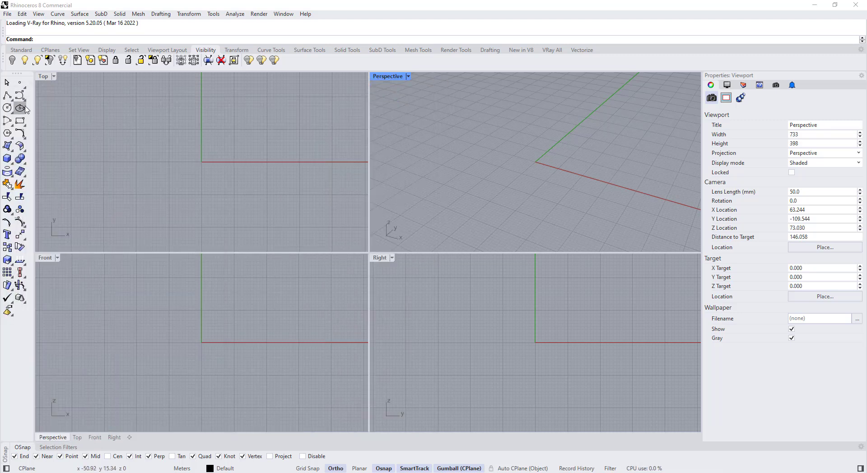
# - In the maximized Top view, draw an inscribed nine-sided polygon with a 25 m radius
pyautogui.doubleClick(42, 77)
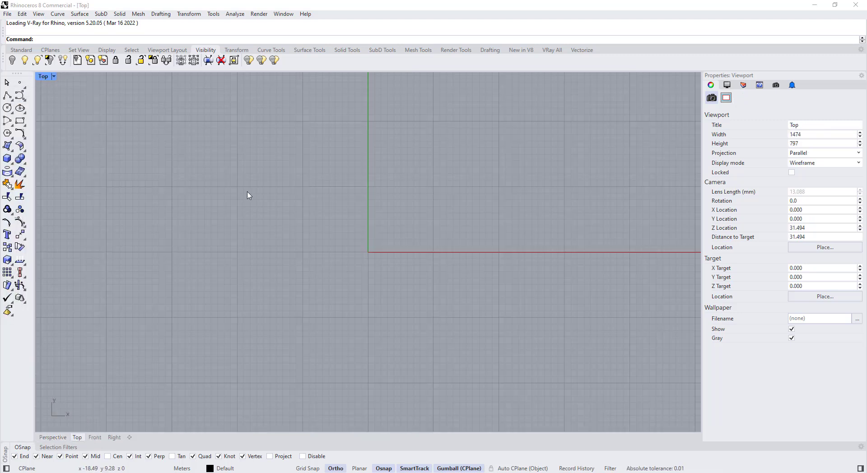
pyautogui.scroll(-2, 289, 217)
pyautogui.moveTo(393, 235); pyautogui.dragTo(304, 251, button='right')
pyautogui.moveTo(389, 95); pyautogui.dragTo(327, 184, button='right')
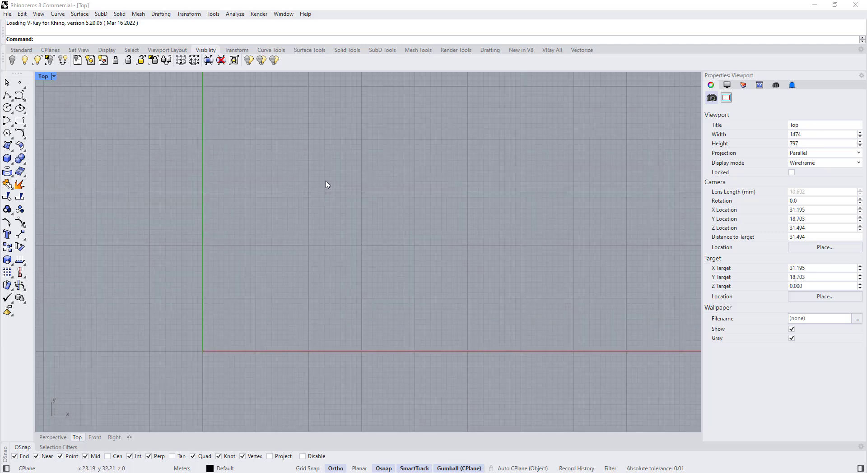
pyautogui.click(7, 134)
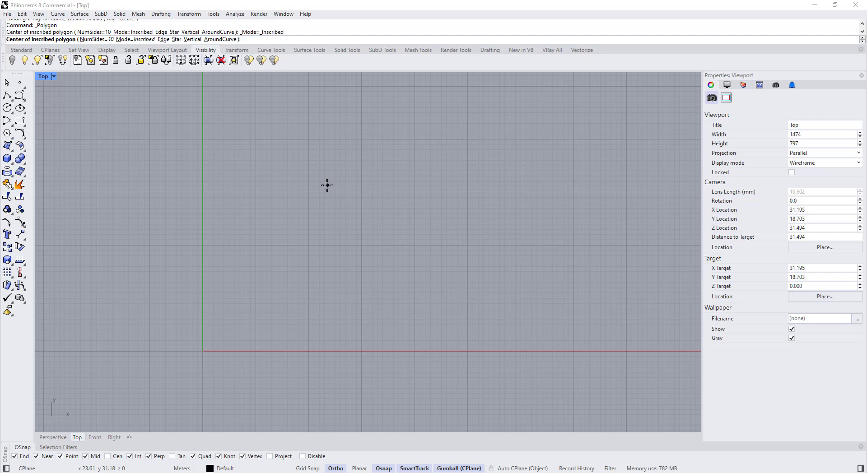
pyautogui.click(95, 39)
pyautogui.write('9')
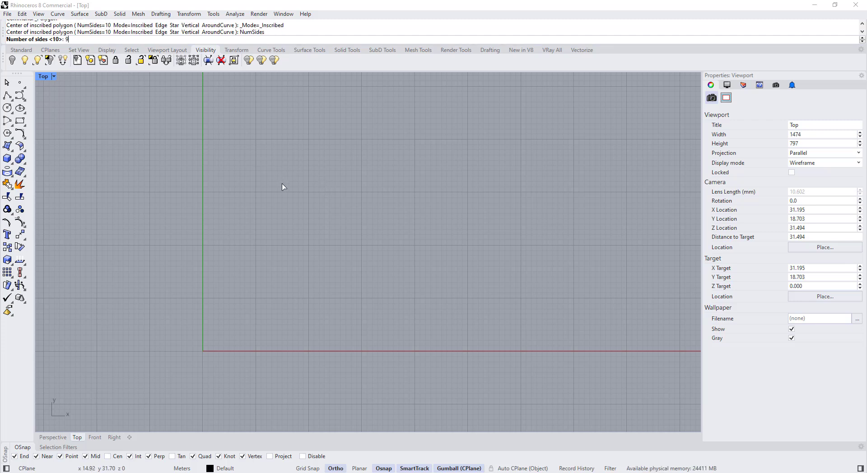
pyautogui.press('Return')
pyautogui.click(274, 261)
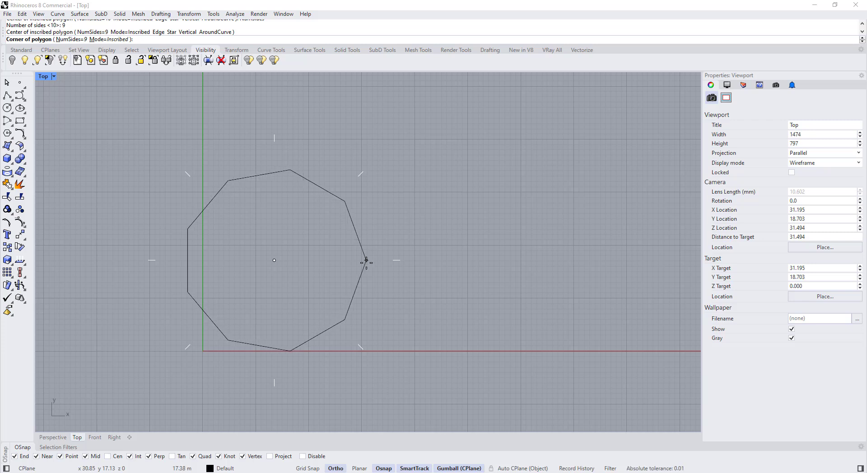
pyautogui.write('25')
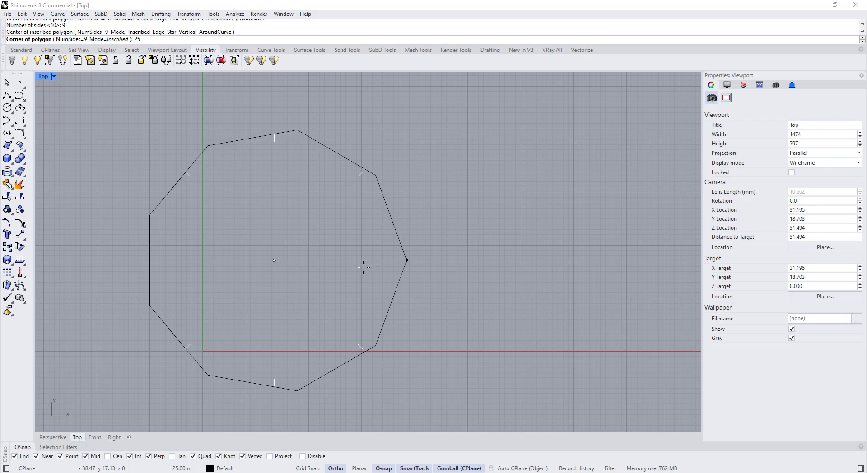
pyautogui.rightClick(365, 268)
pyautogui.scroll(-4, 344, 283)
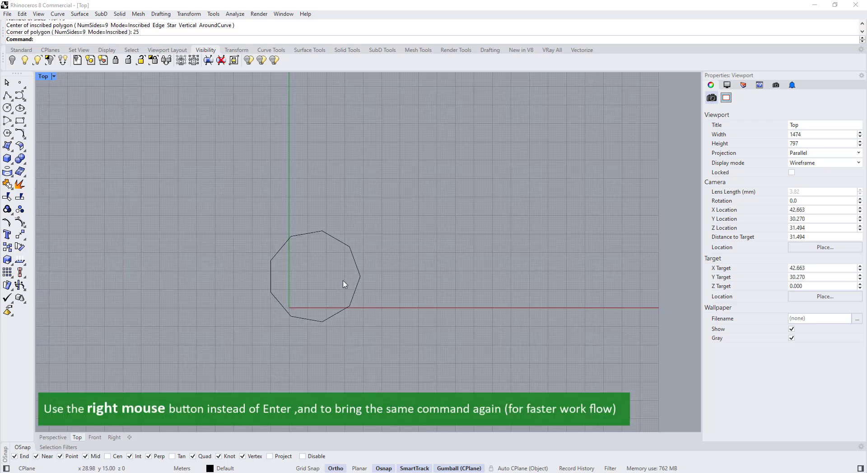
# - Move the nine-sided polygon about 16 m in X and 9 m in Y, clear of both axes
pyautogui.click(359, 282)
pyautogui.scroll(4, 359, 276)
pyautogui.moveTo(315, 255); pyautogui.dragTo(362, 230)
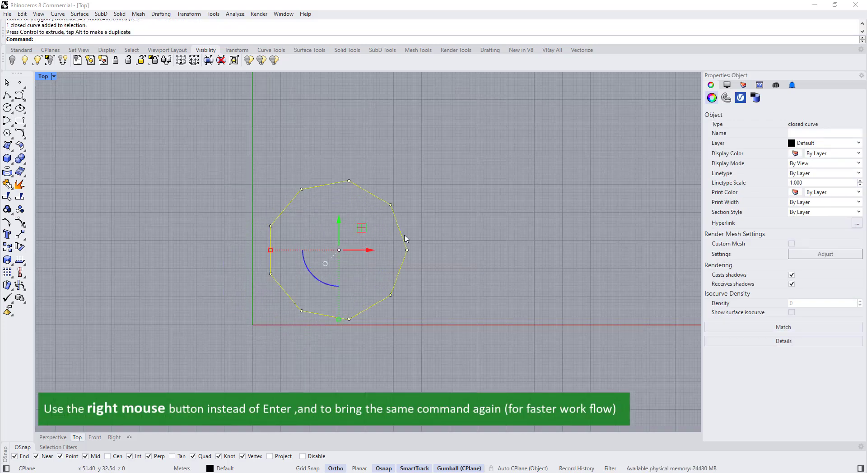
pyautogui.click(443, 243)
pyautogui.scroll(4, 443, 243)
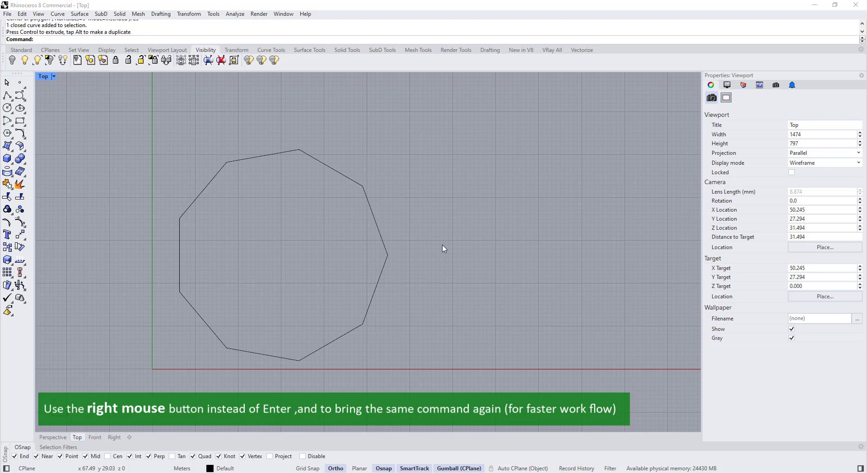
# - Enable the Cen object snap and place a point object at the centre of the nine-sided polygon
pyautogui.click(108, 457)
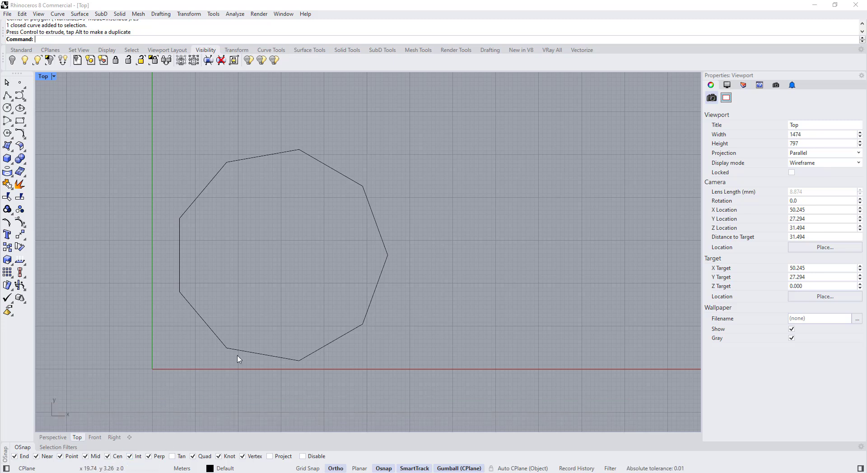
pyautogui.write('Point')
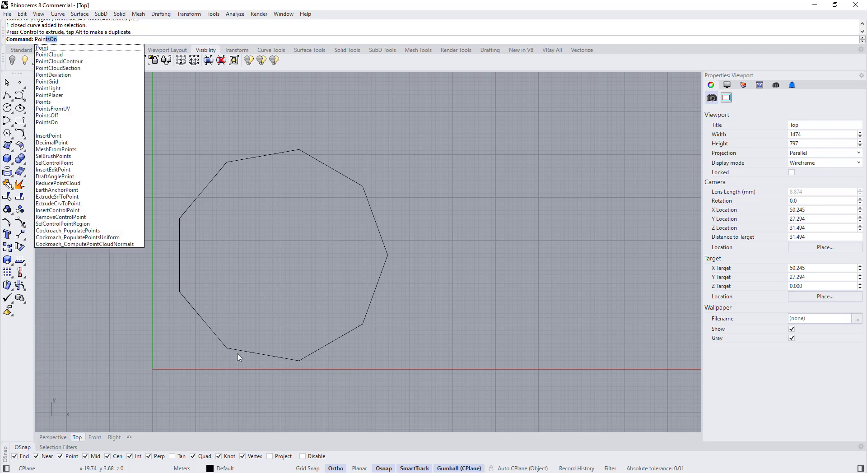
pyautogui.press('Return')
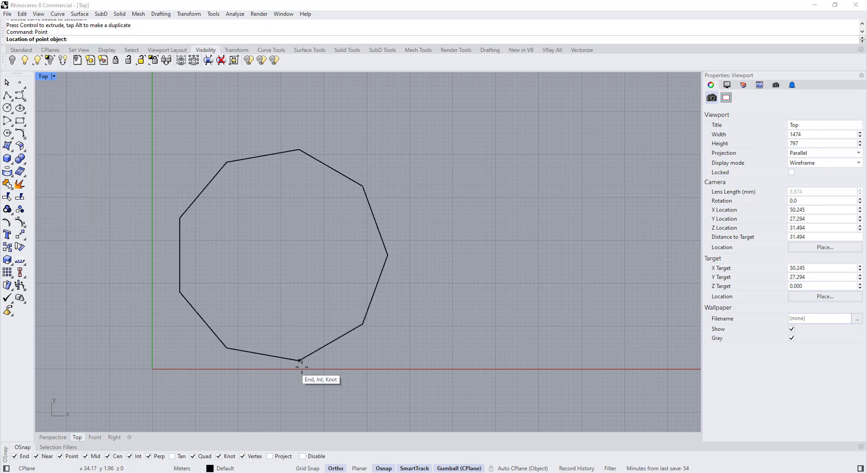
pyautogui.click(347, 329)
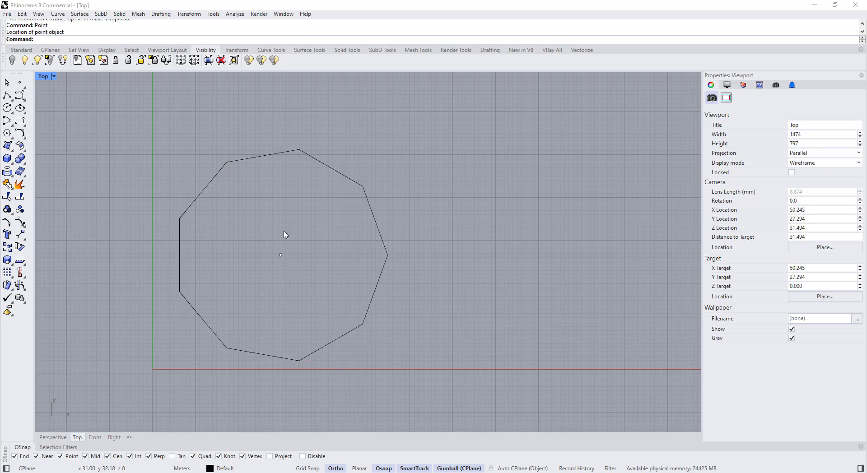
pyautogui.moveTo(269, 230); pyautogui.dragTo(326, 286)
pyautogui.click(421, 330)
pyautogui.scroll(-4, 413, 358)
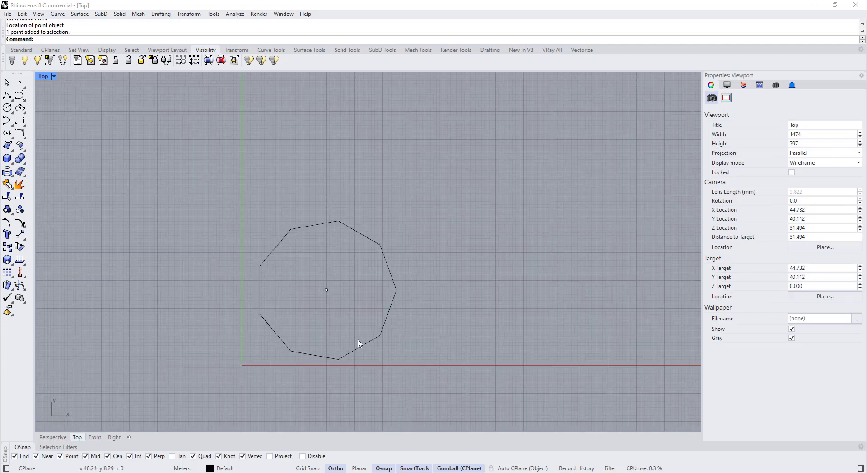
# - Checking the aerial reference, draw a 10 m line perpendicularly outward from the midpoint of the polygon edge just below its rightmost vertex
pyautogui.scroll(3, 399, 319)
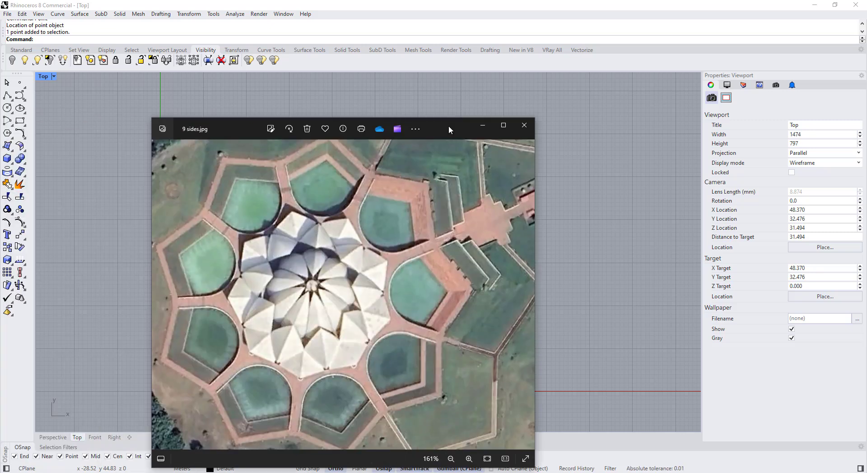
pyautogui.moveTo(448, 126); pyautogui.dragTo(761, 64)
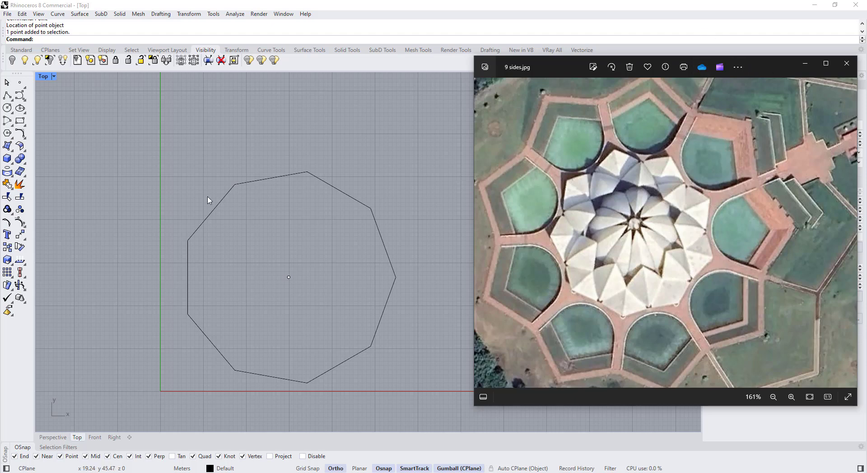
pyautogui.moveTo(782, 63); pyautogui.dragTo(0, 113)
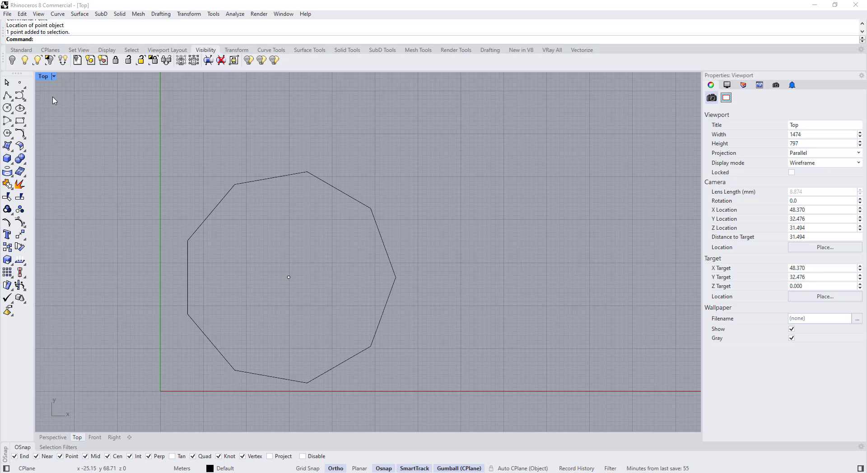
pyautogui.click(7, 96)
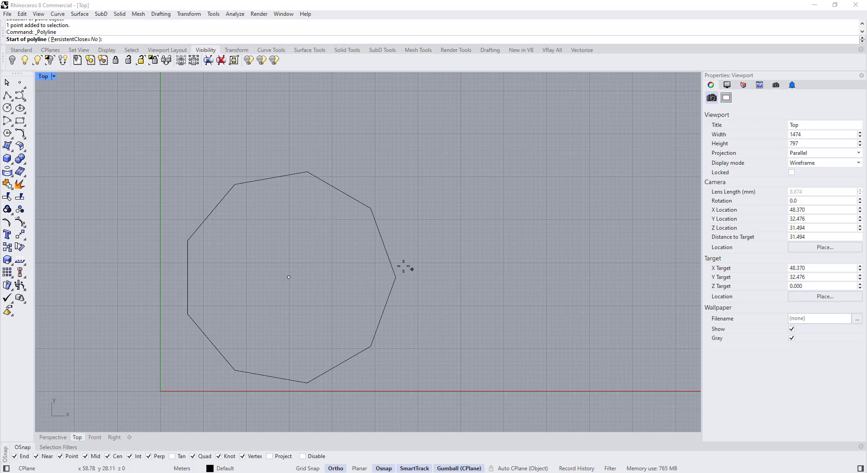
pyautogui.click(383, 312)
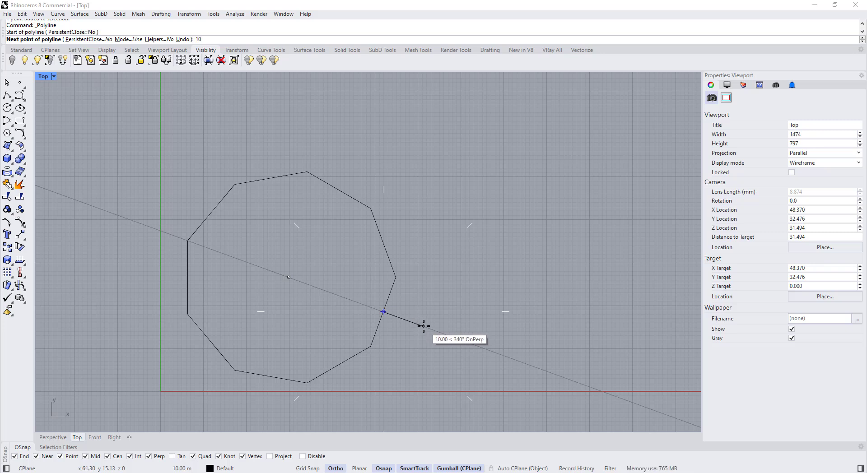
pyautogui.click(420, 325)
pyautogui.press('Return')
pyautogui.scroll(3, 404, 327)
pyautogui.press('Return')
pyautogui.click(396, 321)
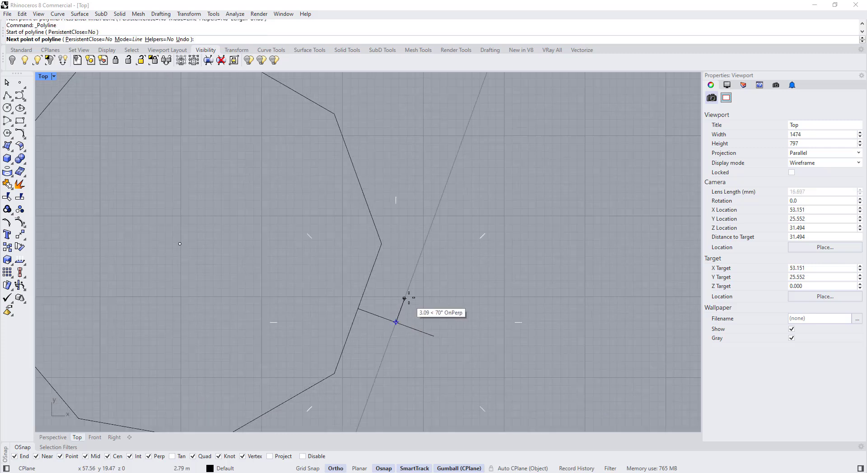
pyautogui.scroll(-3, 407, 290)
pyautogui.press('Escape')
# - Draw a horizontal line from the centre point through the polygon's rightmost vertex, extending well beyond it
pyautogui.press('Return')
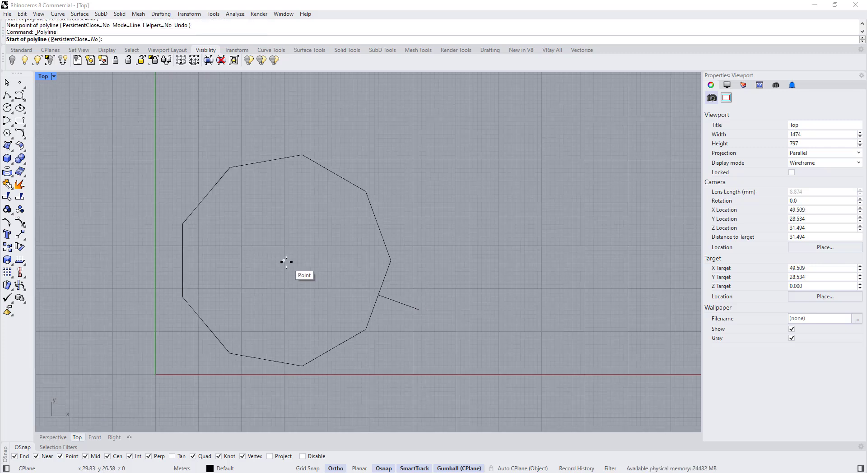
pyautogui.click(284, 260)
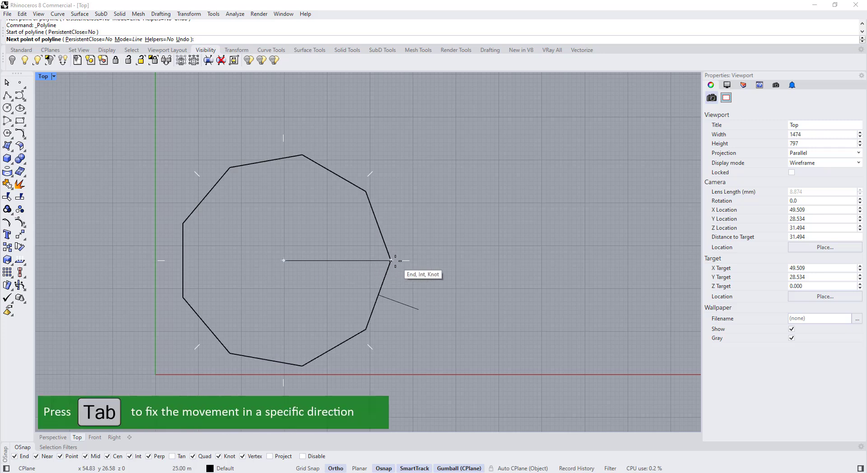
pyautogui.press('Tab')
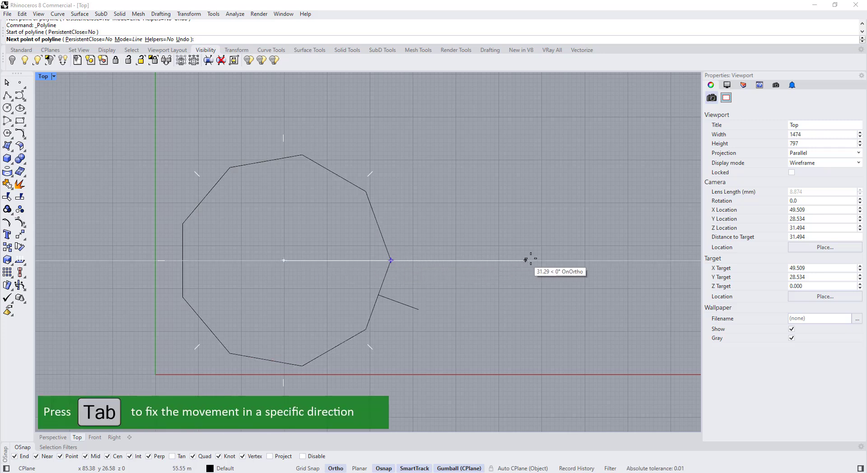
pyautogui.click(551, 260)
pyautogui.press('Return')
# - Draw a line from the centre point through the polygon's lower-right vertex, extending well beyond it
pyautogui.press('Return')
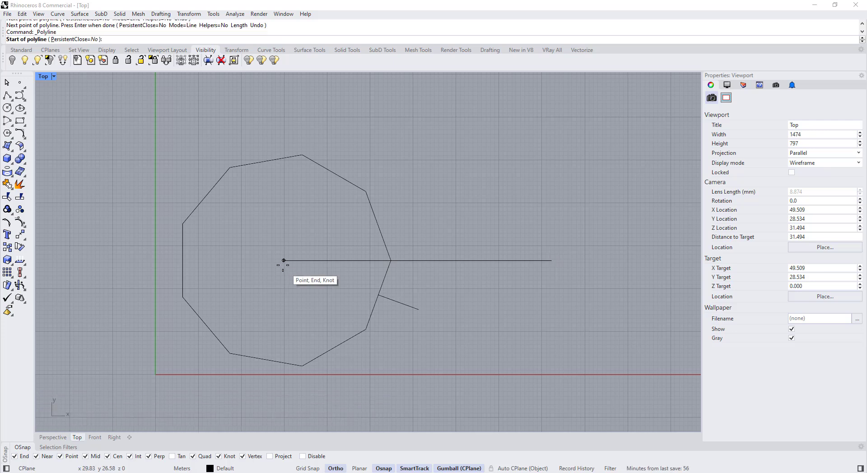
pyautogui.click(283, 262)
pyautogui.press('Tab')
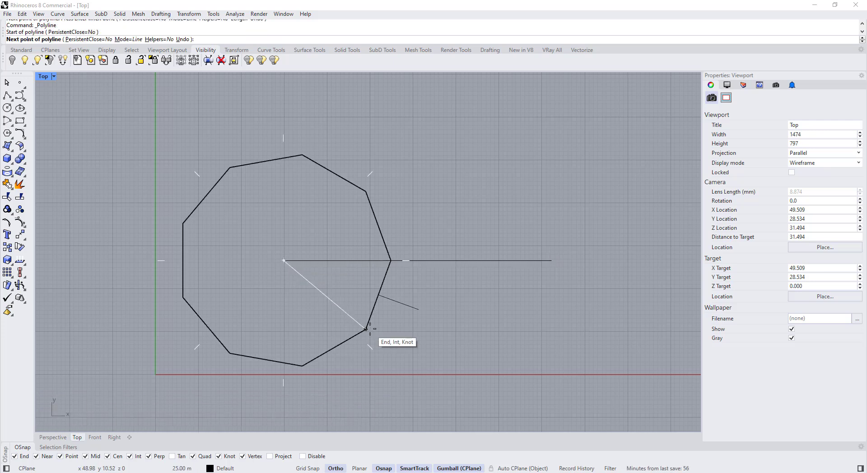
pyautogui.click(497, 391)
pyautogui.press('Return')
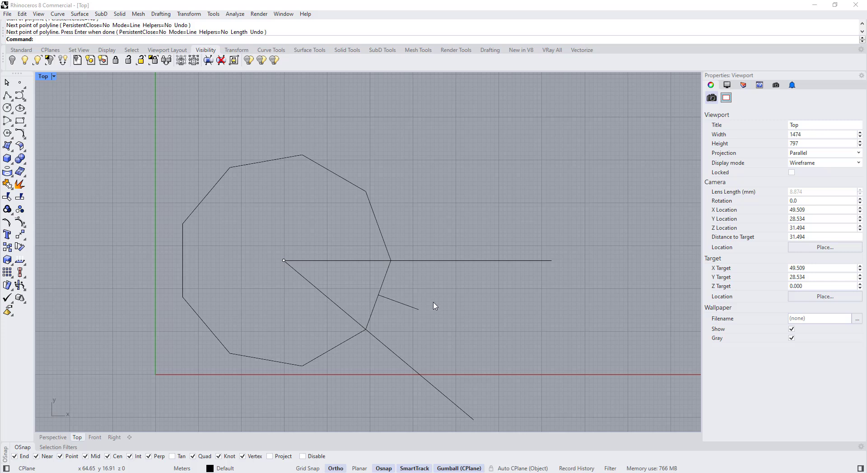
# - Draw a line from the midpoint of the 10 m perpendicular line, parallel to the polygon edge, ending on the horizontal radial line
pyautogui.press('Return')
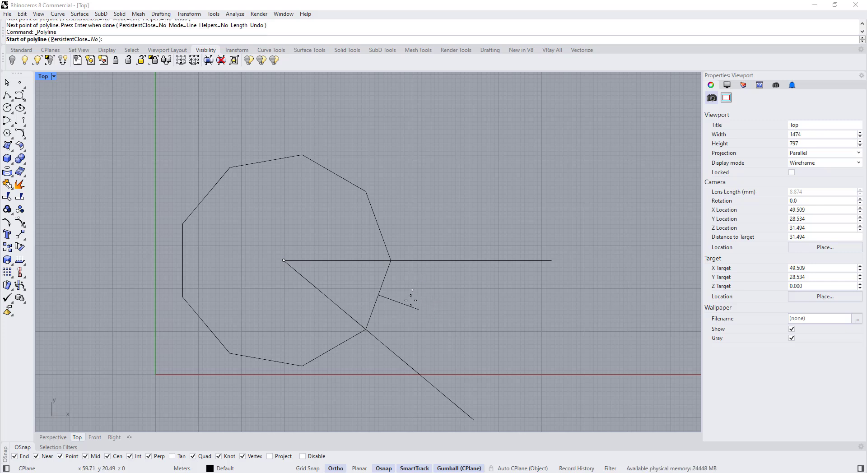
pyautogui.click(399, 302)
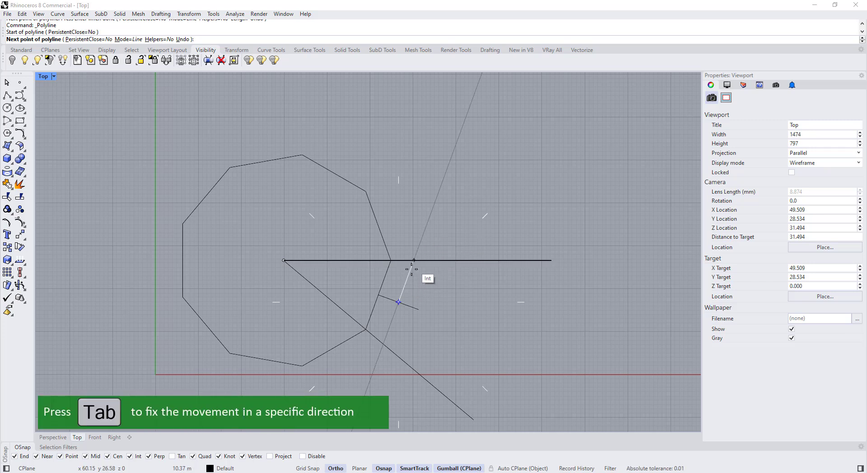
pyautogui.scroll(2, 421, 239)
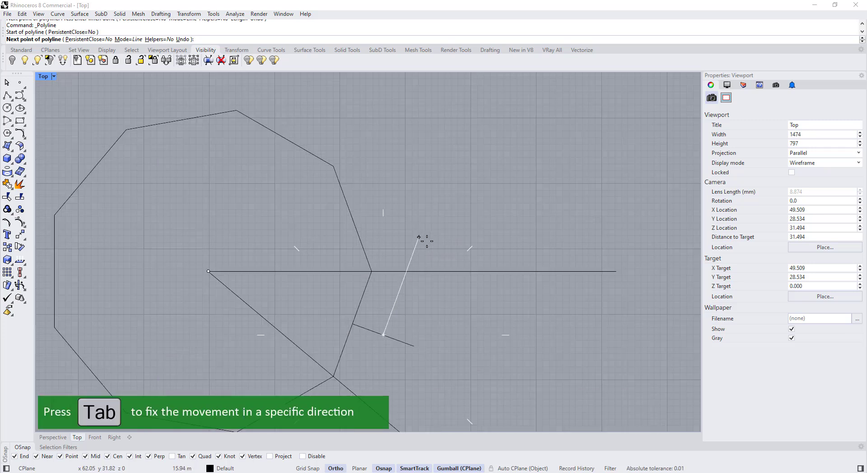
pyautogui.click(406, 271)
pyautogui.press('Return')
# - Draw two lines joining the outer and inner ends of the 10 m line to the new intersection on the horizontal line
pyautogui.press('Return')
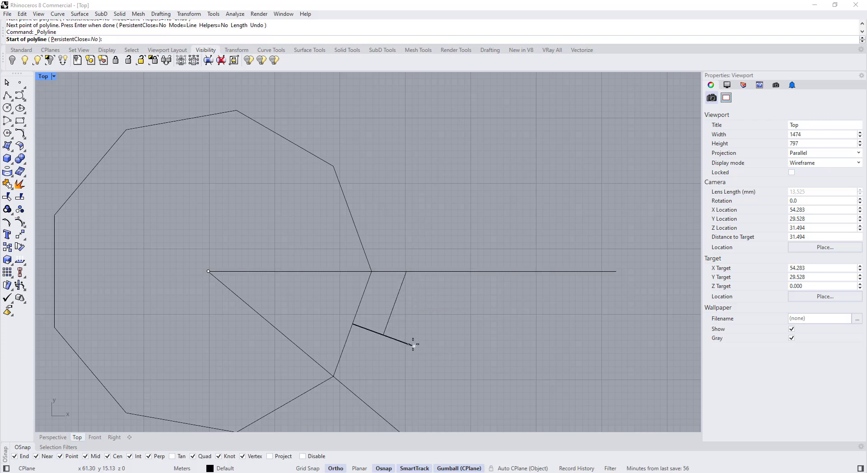
pyautogui.click(412, 344)
pyautogui.click(406, 271)
pyautogui.press('Return')
pyautogui.press('Return')
pyautogui.click(405, 271)
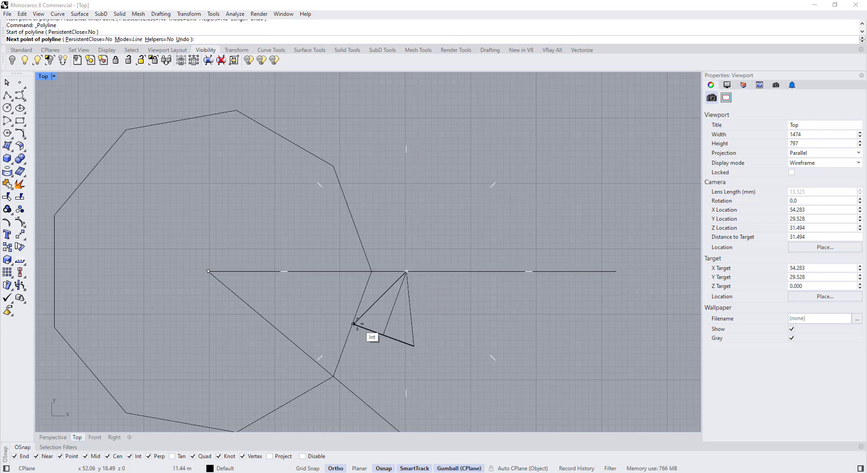
pyautogui.click(353, 323)
pyautogui.rightClick(355, 320)
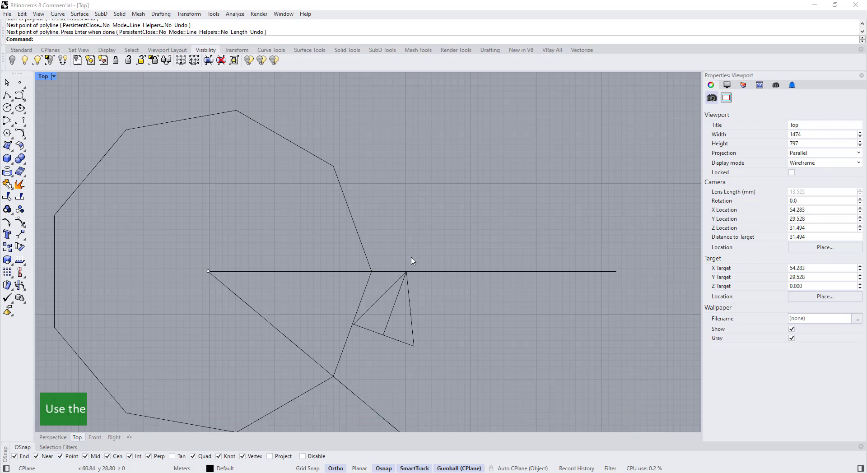
# - Examine the triangle's two sloping sides and compare them with the aerial reference image
pyautogui.click(397, 295)
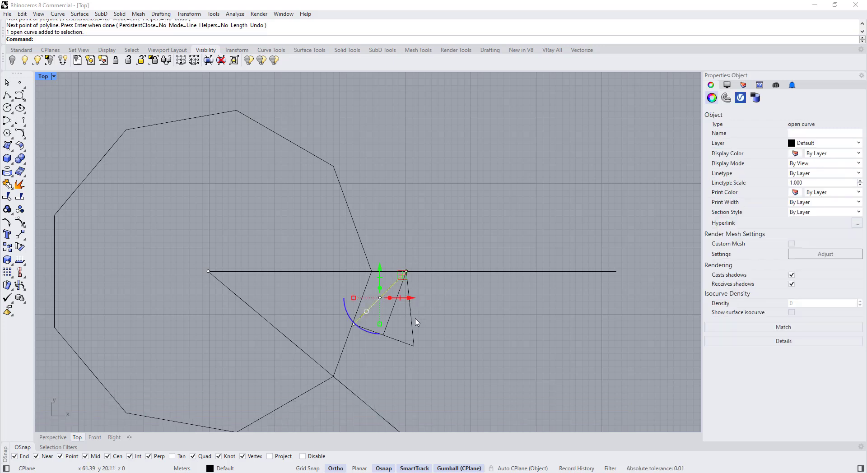
pyautogui.click(412, 332)
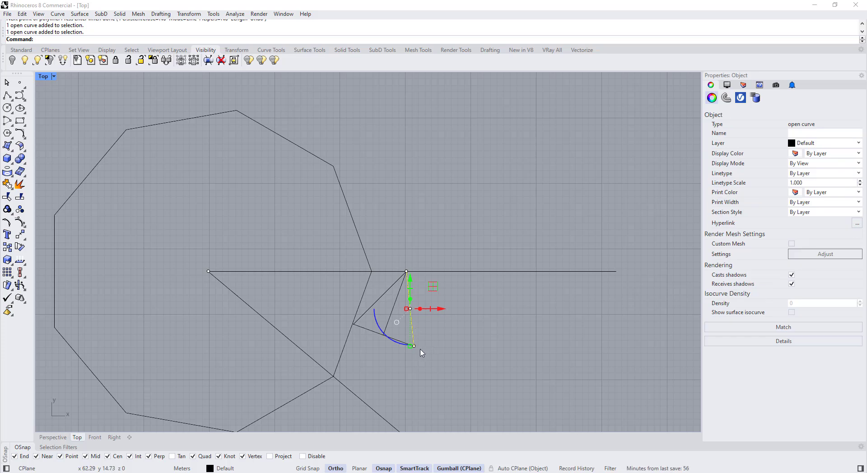
pyautogui.click(387, 286)
pyautogui.click(388, 289)
pyautogui.click(410, 298)
pyautogui.press('Escape')
pyautogui.press('Escape')
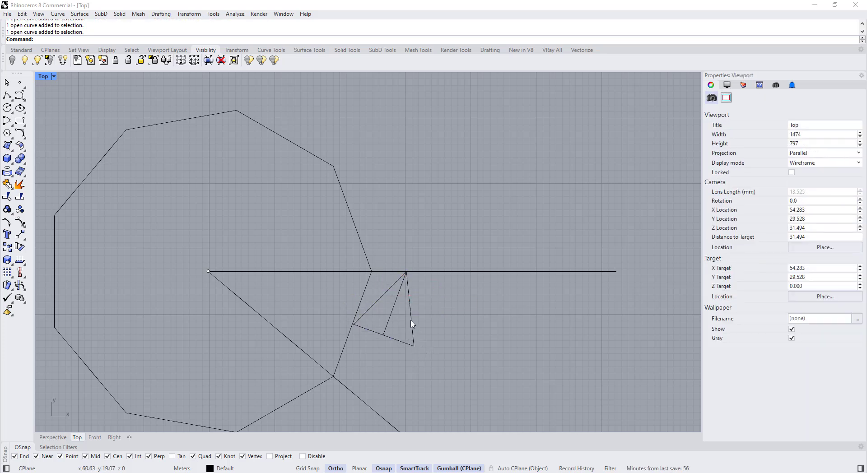
pyautogui.click(411, 323)
pyautogui.hotkey('alt', 'Tab')
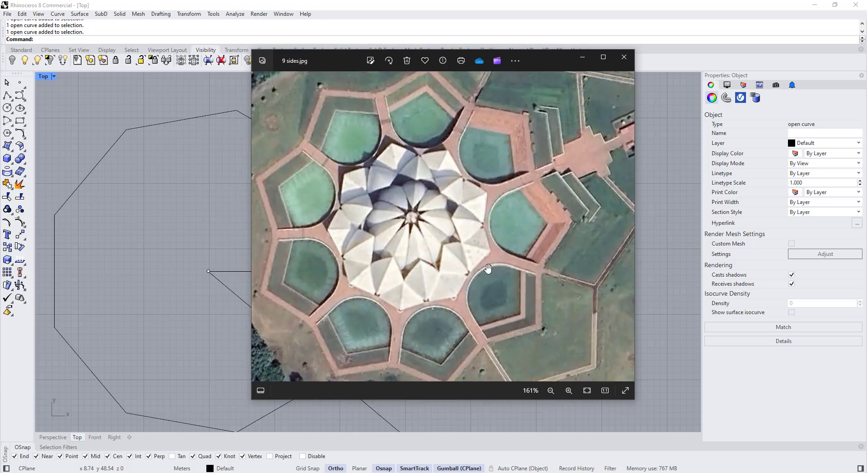
pyautogui.hotkey('alt', 'Tab')
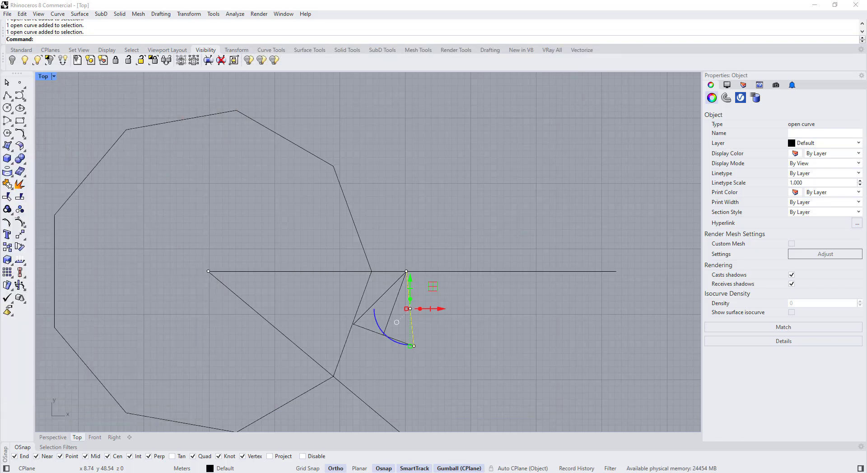
pyautogui.press('Escape')
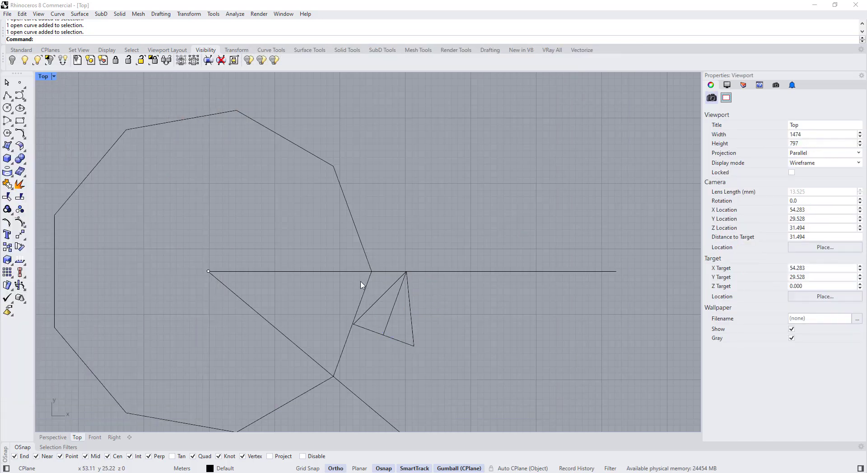
pyautogui.click(6, 95)
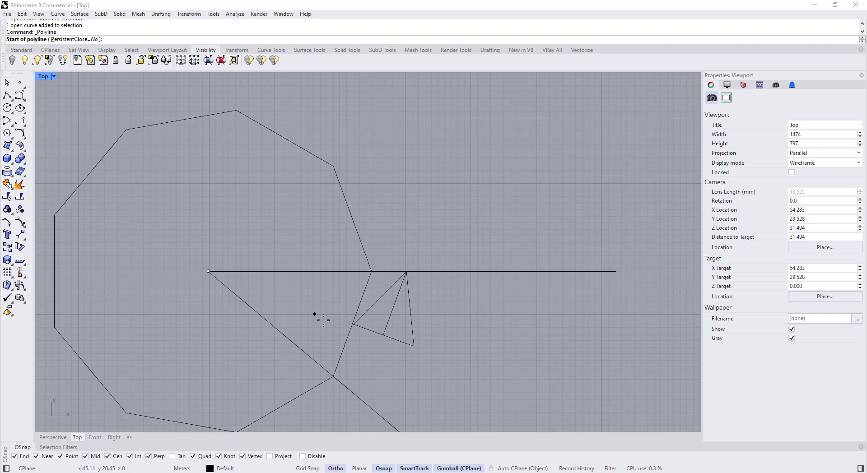
pyautogui.click(353, 323)
pyautogui.press('Escape')
pyautogui.press('Return')
pyautogui.scroll(5, 357, 323)
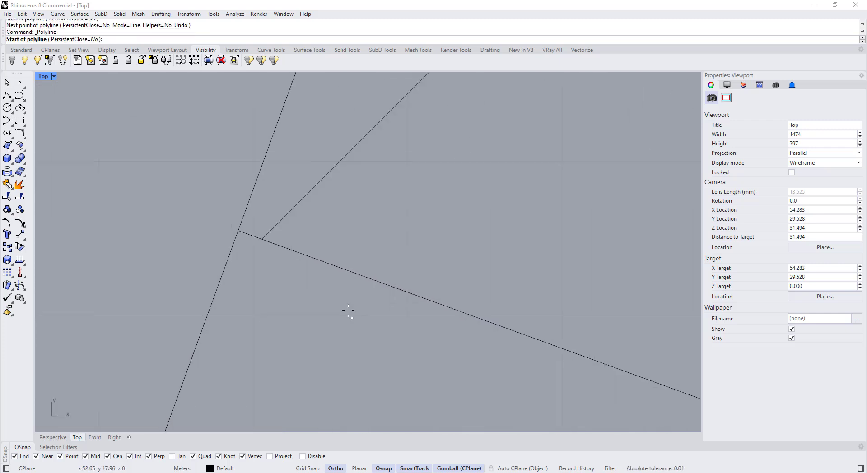
pyautogui.press('Escape')
# - Move the lower control point of the triangle's inner sloping line onto the midpoint of the polygon edge, and check the corners
pyautogui.click(308, 252)
pyautogui.scroll(4, 293, 251)
pyautogui.press('F10')
pyautogui.moveTo(251, 215); pyautogui.dragTo(326, 301)
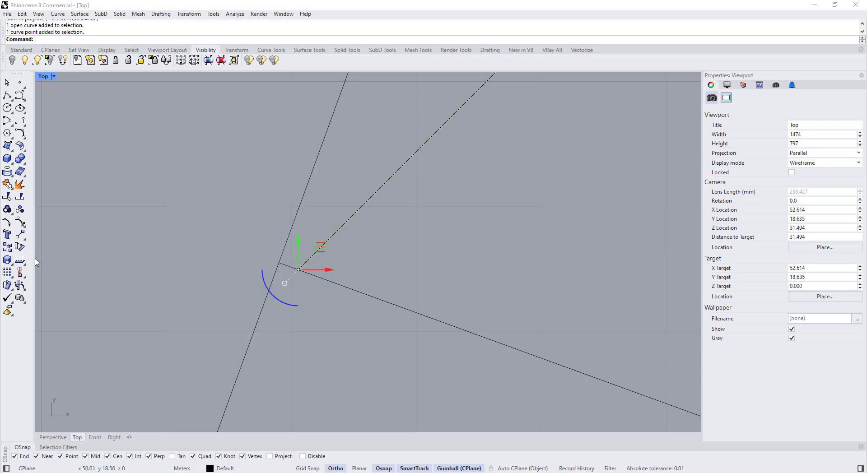
pyautogui.click(20, 235)
pyautogui.click(299, 270)
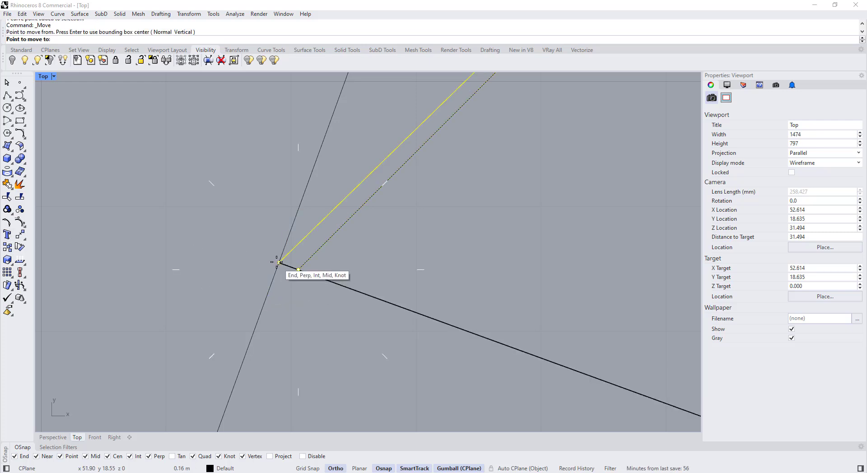
pyautogui.click(279, 262)
pyautogui.press('Escape')
pyautogui.press('Escape')
pyautogui.click(289, 254)
pyautogui.click(292, 266)
pyautogui.click(289, 324)
pyautogui.scroll(-18, 290, 324)
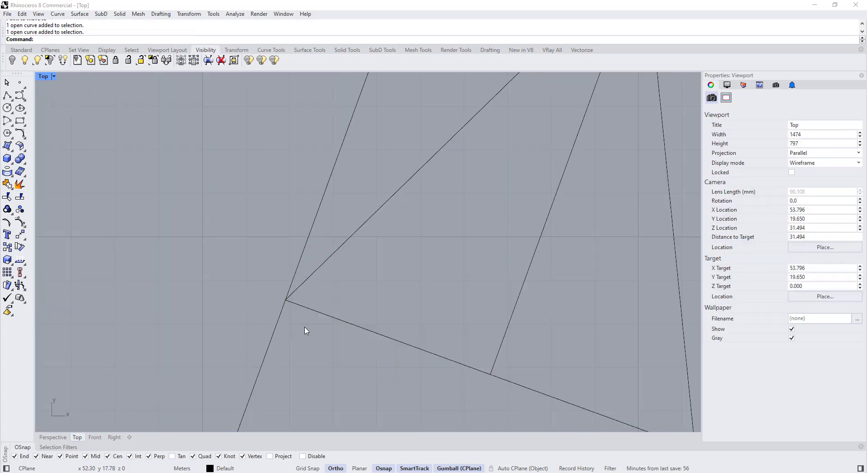
pyautogui.scroll(3, 452, 144)
pyautogui.scroll(-4, 440, 165)
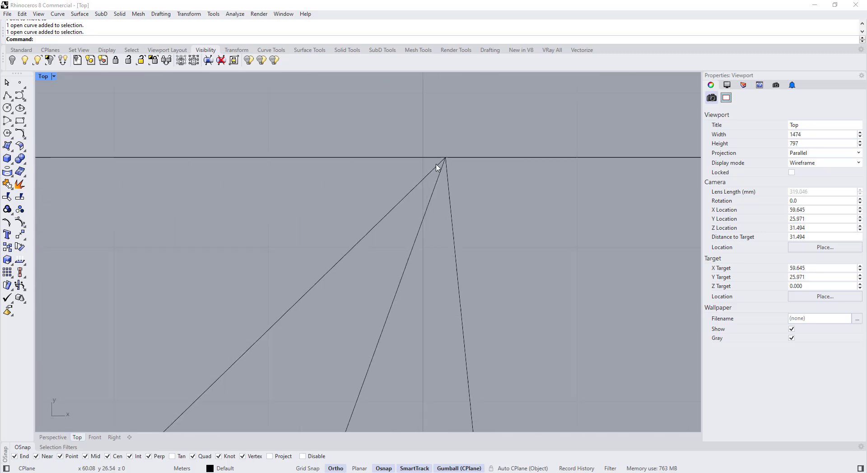
# - Draw a line about 9.4 m long from the polygon edge's midpoint inward to the horizontal radial line
pyautogui.click(6, 95)
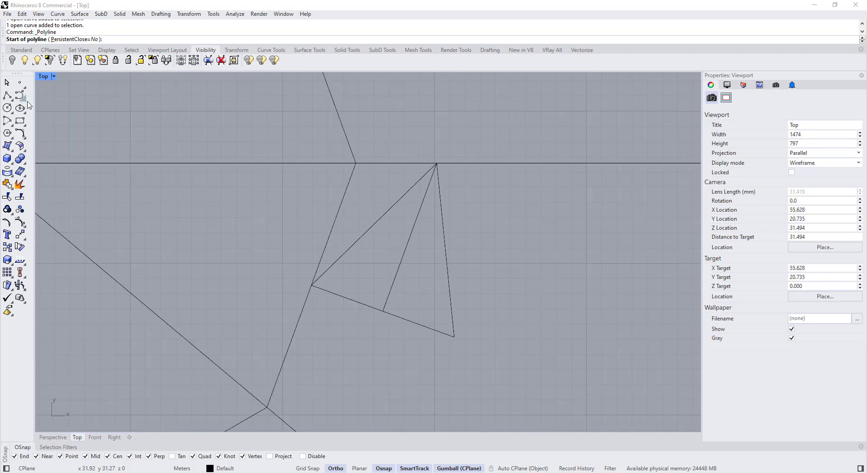
pyautogui.scroll(-2, 315, 285)
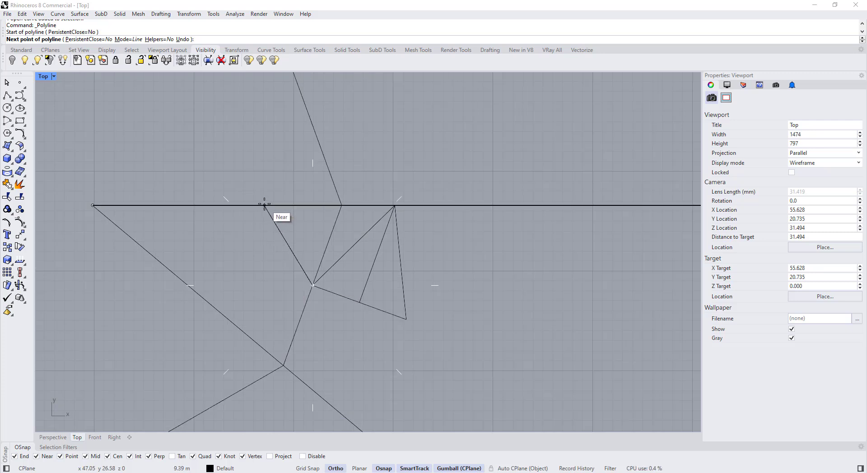
pyautogui.click(264, 205)
pyautogui.press('Return')
pyautogui.scroll(-2, 369, 219)
# - Delete the middle construction line that divides the outer triangle
pyautogui.click(372, 222)
pyautogui.click(315, 230)
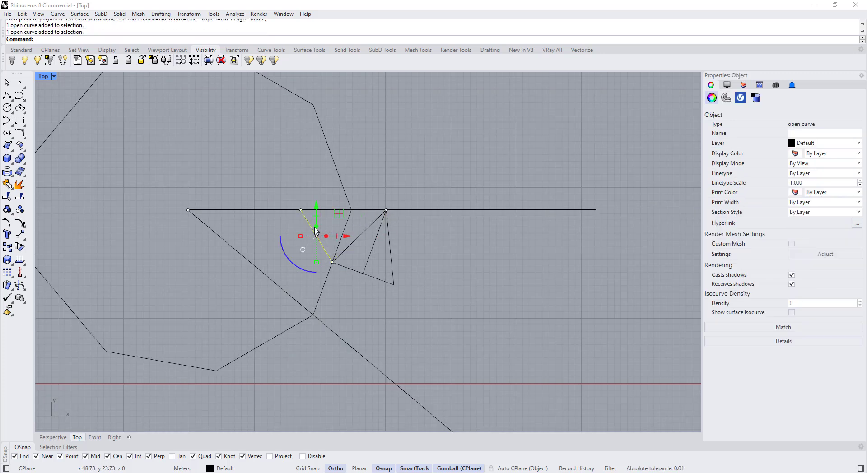
pyautogui.click(345, 253)
pyautogui.click(372, 257)
pyautogui.press('Delete')
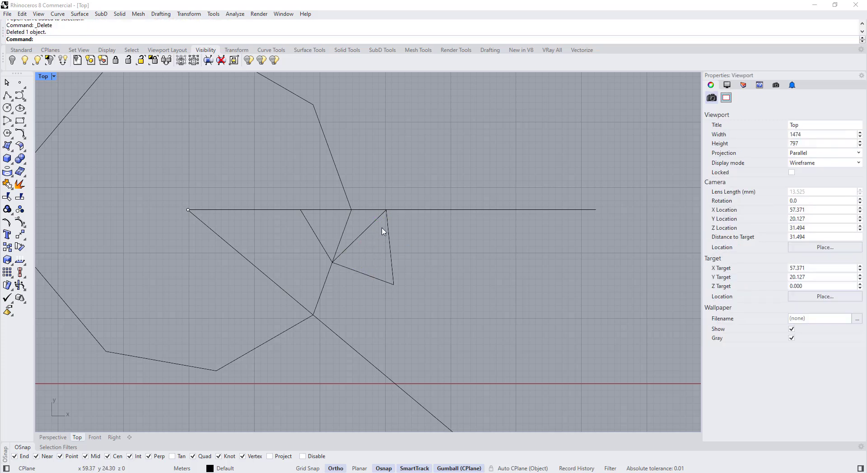
# - Switch from the Top view to the Perspective view and examine the curves that outline the segment
pyautogui.click(391, 235)
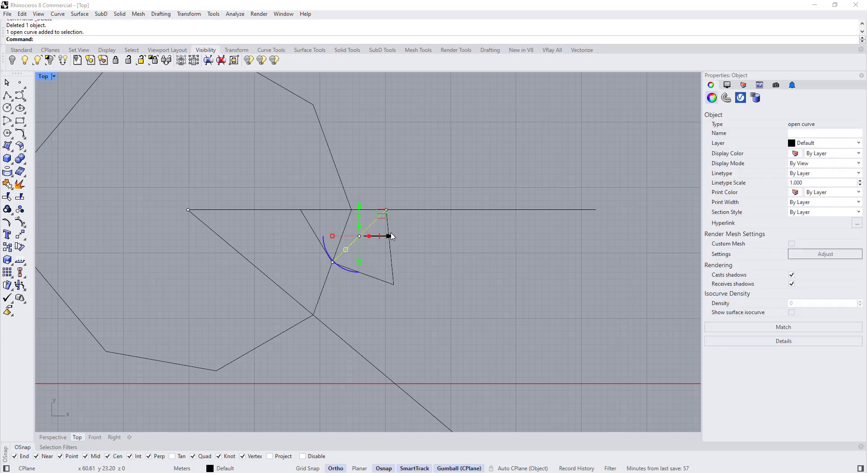
pyautogui.doubleClick(50, 80)
pyautogui.doubleClick(394, 79)
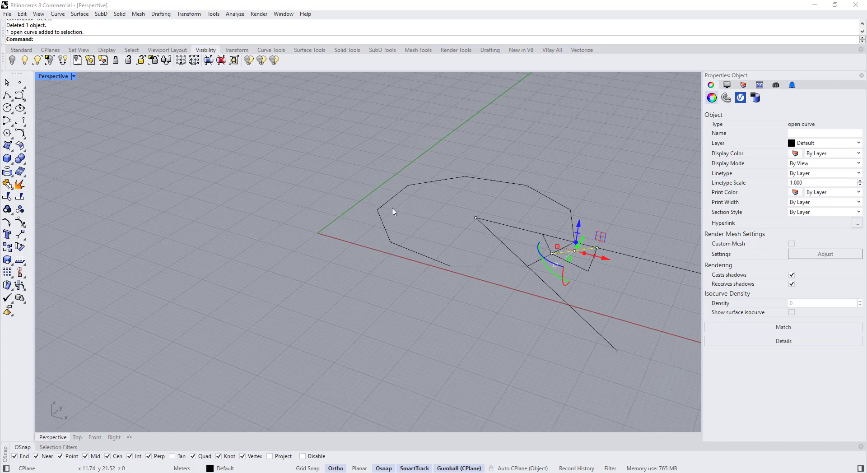
pyautogui.moveTo(392, 209); pyautogui.dragTo(429, 322, button='right')
pyautogui.press('Escape')
pyautogui.scroll(10, 490, 252)
pyautogui.click(399, 262)
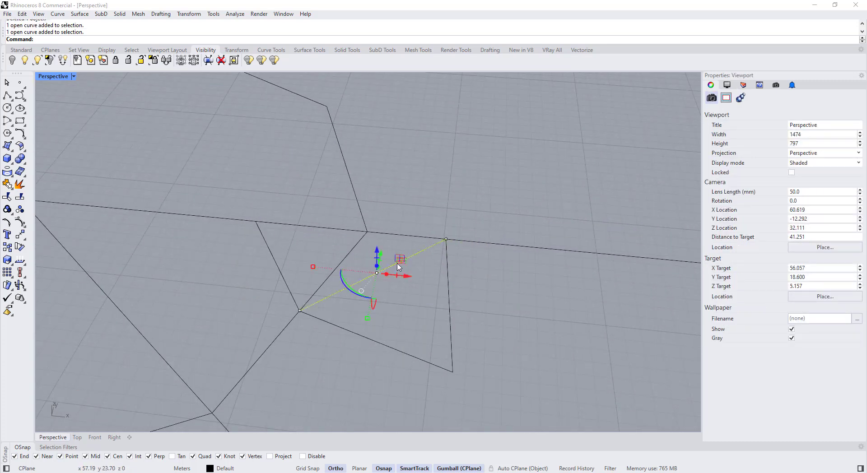
pyautogui.keyDown('shift'); pyautogui.click(449, 289); pyautogui.keyUp('shift')
pyautogui.click(296, 233)
pyautogui.click(301, 227)
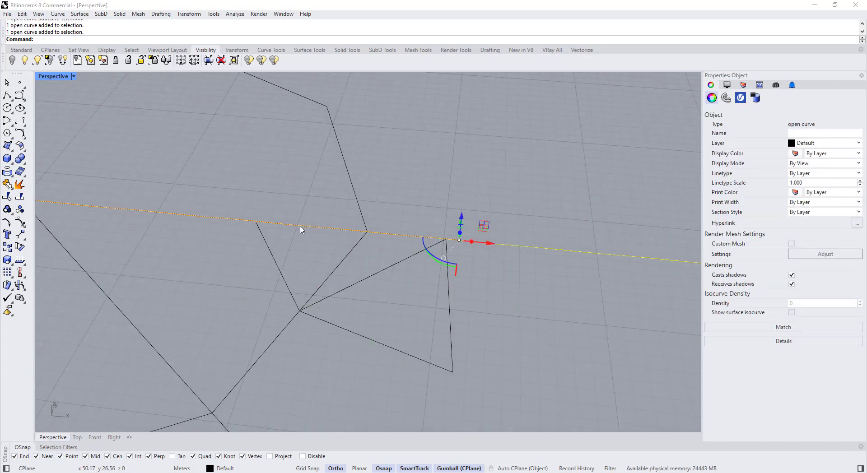
pyautogui.press('Escape')
# - Draw a line along the horizontal radial line from the outer triangle's apex to the end of the inward sloping line
pyautogui.click(6, 95)
pyautogui.click(445, 238)
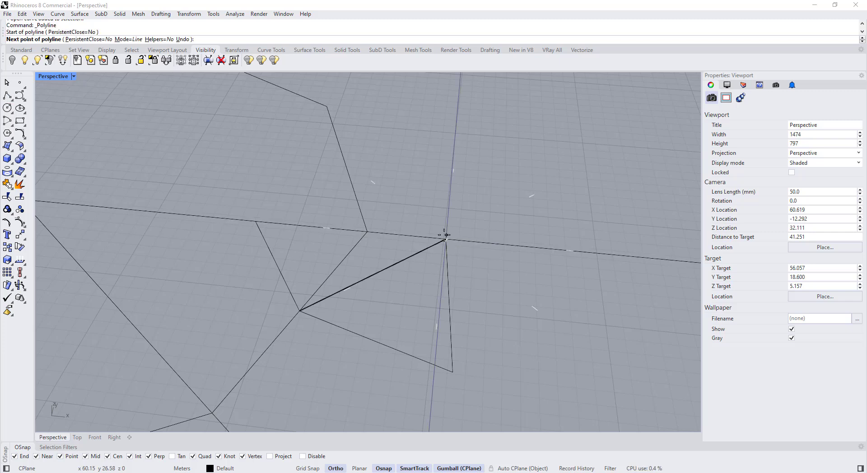
pyautogui.click(257, 221)
pyautogui.press('Return')
# - Rebuild the five segment curves with a point count of 4 and degree 3, and show their control points
pyautogui.moveTo(226, 190); pyautogui.dragTo(474, 380)
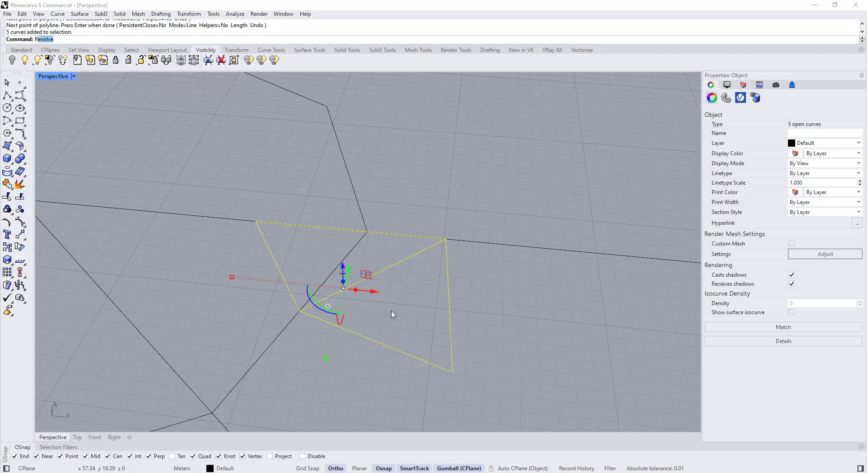
pyautogui.write('Reb')
pyautogui.press('Return')
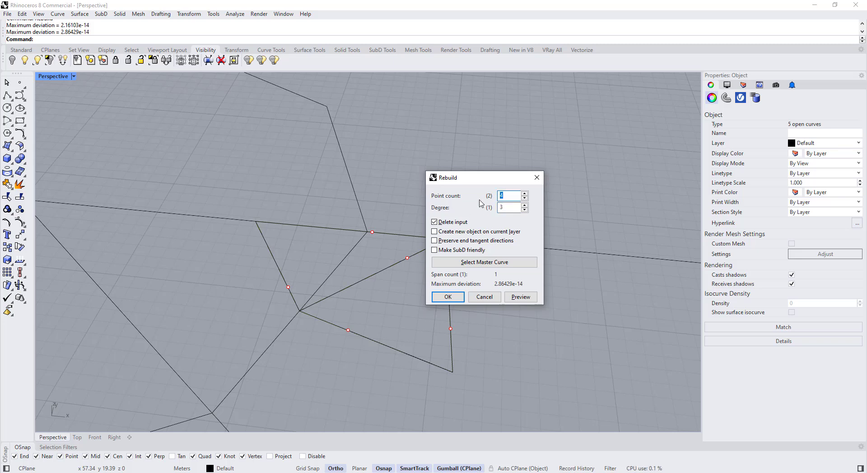
pyautogui.click(441, 296)
pyautogui.scroll(-5, 354, 298)
pyautogui.scroll(2, 379, 302)
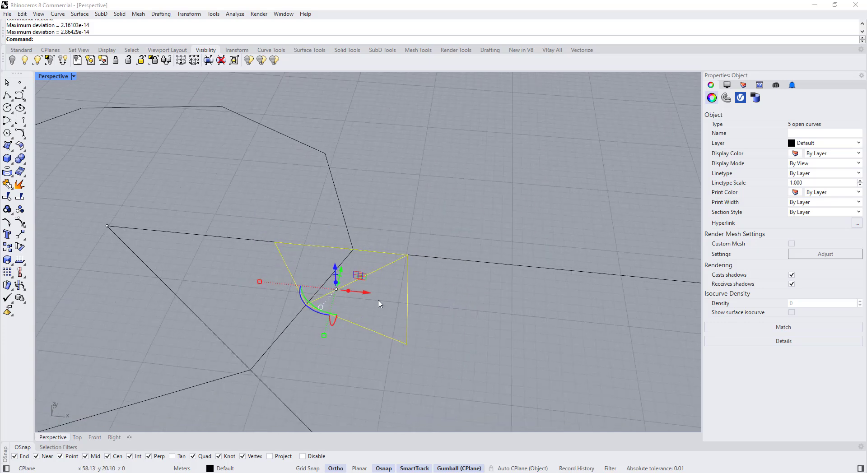
pyautogui.press('F10')
pyautogui.moveTo(379, 302); pyautogui.dragTo(358, 322, button='right')
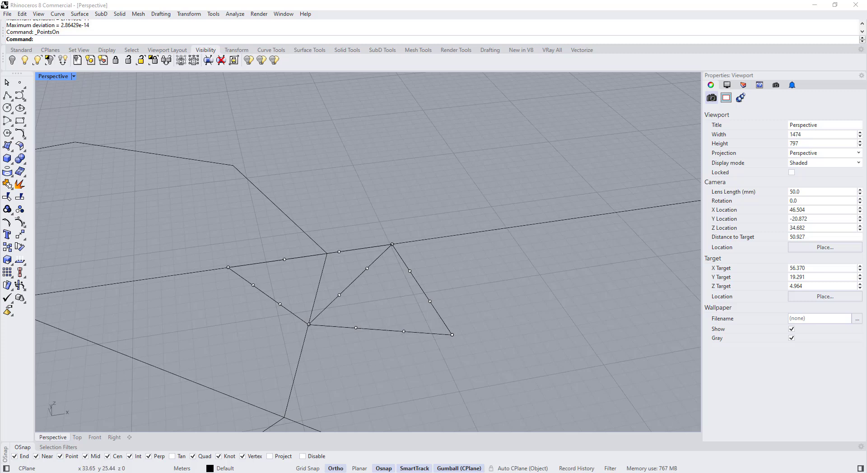
# - Raise the outer corner's end points and the bottom curve's two inner control points vertically by 4 m
pyautogui.scroll(2, 390, 310)
pyautogui.moveTo(339, 331); pyautogui.dragTo(495, 384)
pyautogui.moveTo(492, 381); pyautogui.dragTo(409, 321, button='right')
pyautogui.moveTo(410, 320); pyautogui.dragTo(410, 275)
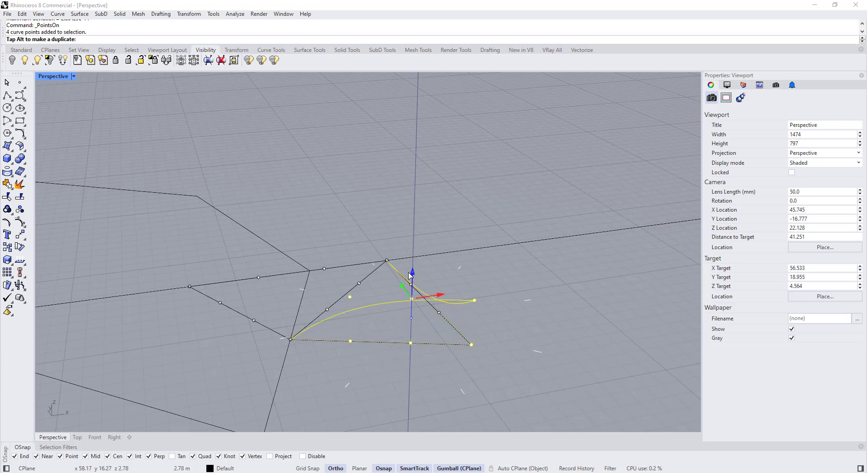
pyautogui.write('6')
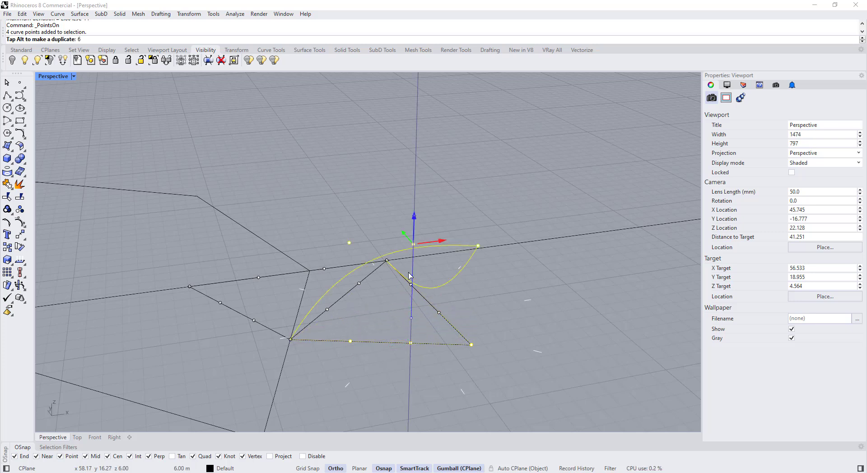
pyautogui.press('BackSpace')
pyautogui.write('5')
pyautogui.press('BackSpace')
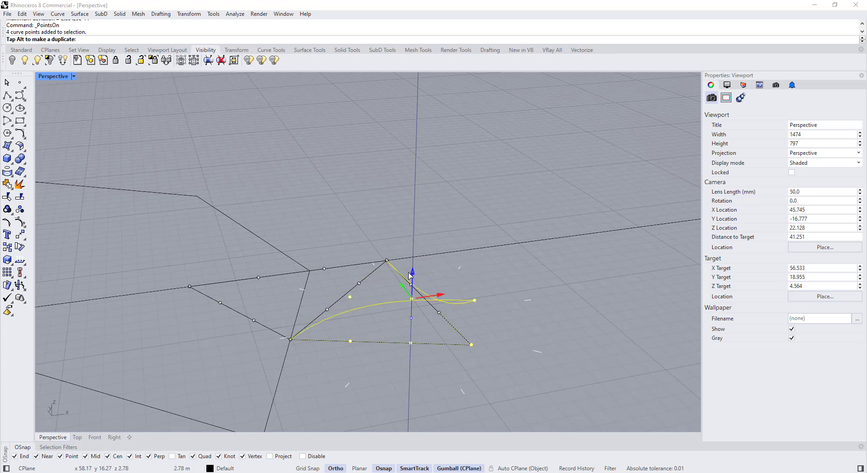
pyautogui.write('4')
pyautogui.moveTo(408, 273); pyautogui.dragTo(409, 272)
pyautogui.moveTo(331, 289); pyautogui.dragTo(280, 318, button='right')
pyautogui.scroll(6, 285, 334)
pyautogui.click(296, 316)
pyautogui.click(315, 297)
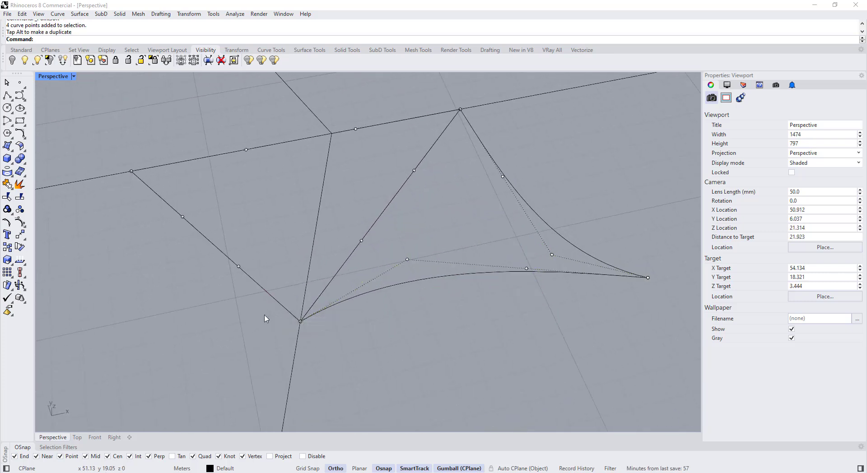
# - Raise the end points of all curves meeting at the segment's shared base corner vertically by 3 m
pyautogui.moveTo(265, 318); pyautogui.dragTo(323, 349)
pyautogui.moveTo(324, 350); pyautogui.dragTo(291, 255, button='right')
pyautogui.moveTo(294, 332); pyautogui.dragTo(296, 323)
pyautogui.write('3')
# - Raise the two inner control points of the outer curve, between the outer corner and the horizontal radial line, by 4 m
pyautogui.scroll(-8, 295, 323)
pyautogui.moveTo(298, 264); pyautogui.dragTo(271, 230, button='right')
pyautogui.scroll(3, 445, 268)
pyautogui.scroll(-3, 446, 301)
pyautogui.moveTo(446, 300); pyautogui.dragTo(385, 299, button='right')
pyautogui.scroll(6, 385, 296)
pyautogui.moveTo(358, 279); pyautogui.dragTo(467, 364)
pyautogui.moveTo(396, 303); pyautogui.dragTo(391, 263, button='right')
pyautogui.write('4')
pyautogui.moveTo(431, 311); pyautogui.dragTo(428, 299)
pyautogui.scroll(-8, 319, 346)
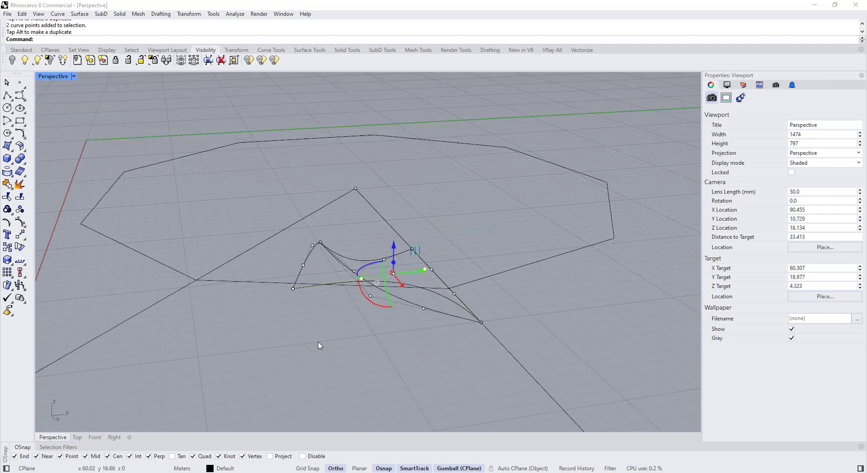
# - Shape the diagonal curve from the base corner to the radial line by raising its inner control points and fine-tuning their heights individually
pyautogui.moveTo(319, 346); pyautogui.dragTo(328, 281, button='right')
pyautogui.moveTo(257, 252); pyautogui.dragTo(310, 280, button='right')
pyautogui.scroll(8, 310, 280)
pyautogui.moveTo(259, 241); pyautogui.dragTo(420, 343)
pyautogui.moveTo(316, 300); pyautogui.dragTo(375, 204, button='right')
pyautogui.scroll(-6, 404, 276)
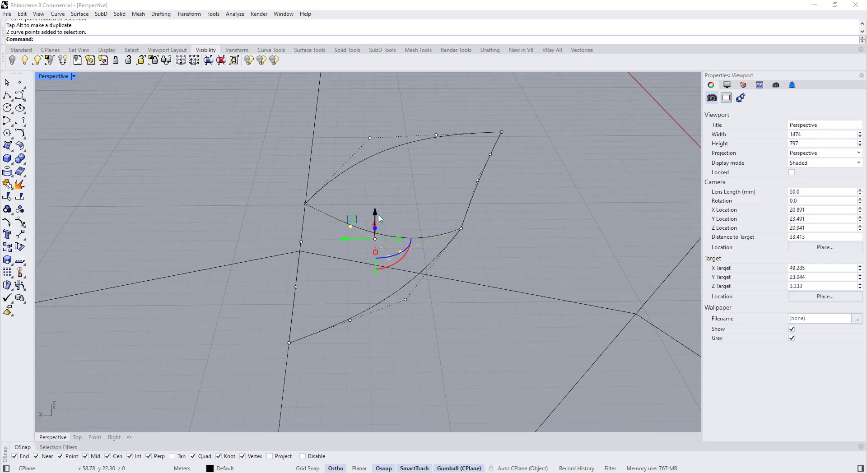
pyautogui.moveTo(375, 202); pyautogui.dragTo(442, 277)
pyautogui.scroll(6, 379, 196)
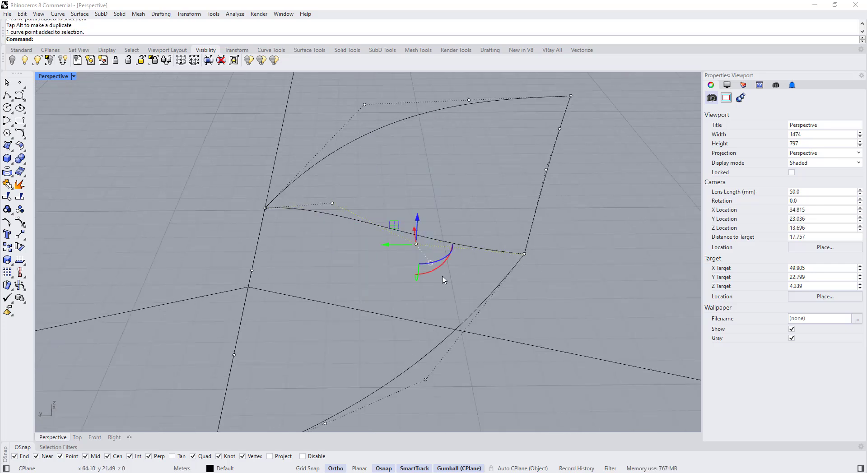
pyautogui.moveTo(418, 218); pyautogui.dragTo(418, 207)
pyautogui.click(332, 203)
pyautogui.moveTo(332, 190); pyautogui.dragTo(332, 194)
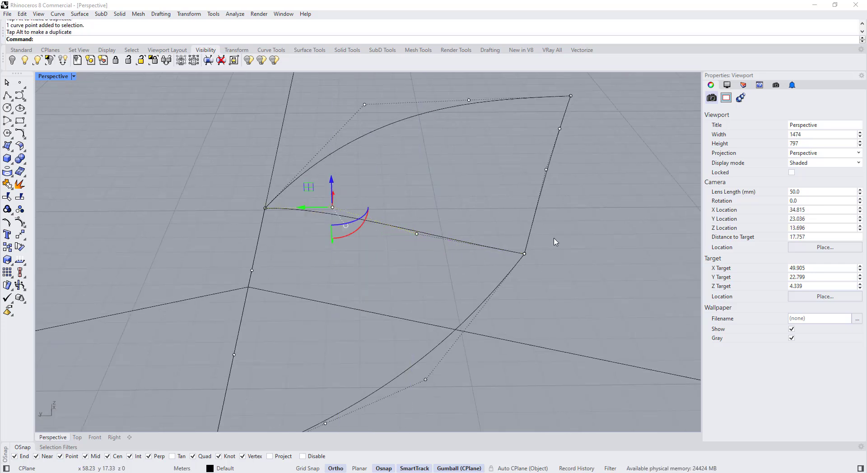
# - Raise the two coincident end points at the segment's inner tip vertically by about 17 m to form the petal's peak
pyautogui.moveTo(556, 243); pyautogui.dragTo(382, 303, button='right')
pyautogui.scroll(-12, 462, 257)
pyautogui.scroll(4, 379, 304)
pyautogui.moveTo(362, 289); pyautogui.dragTo(387, 341)
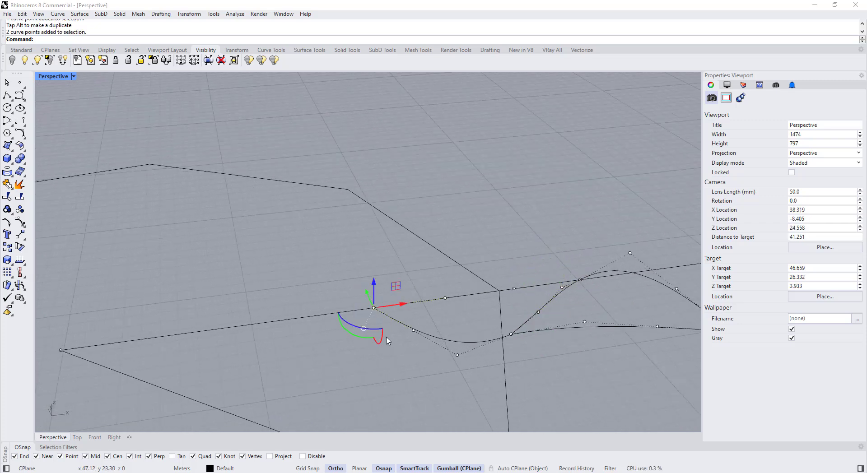
pyautogui.scroll(-8, 361, 320)
pyautogui.moveTo(352, 318); pyautogui.dragTo(355, 301, button='right')
pyautogui.moveTo(365, 298); pyautogui.dragTo(366, 242)
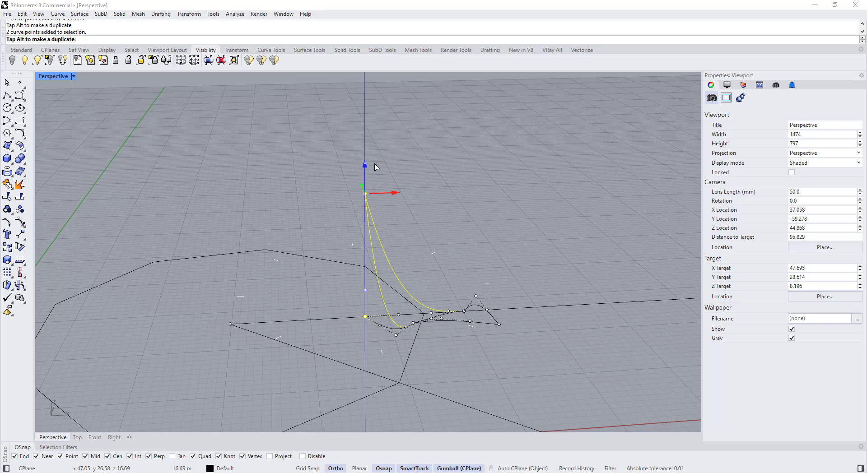
pyautogui.moveTo(374, 167); pyautogui.dragTo(375, 167)
# - Raise the control points nearest the peak on both rising petal curves vertically
pyautogui.moveTo(502, 241); pyautogui.dragTo(393, 310, button='right')
pyautogui.scroll(6, 391, 310)
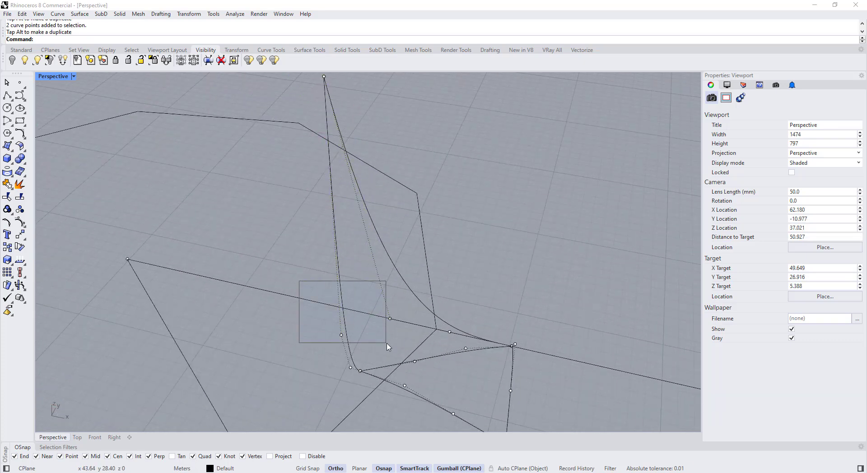
pyautogui.moveTo(387, 343); pyautogui.dragTo(398, 352)
pyautogui.scroll(-6, 354, 343)
pyautogui.moveTo(331, 332); pyautogui.dragTo(382, 315, button='right')
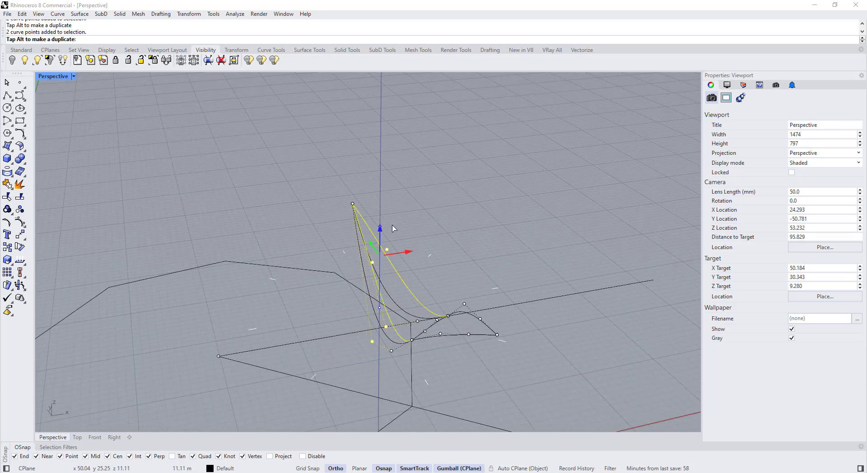
pyautogui.moveTo(393, 212); pyautogui.dragTo(393, 212)
# - Raise the lower inner control points of both rising petal curves so the petal's sides straighten and bow outward
pyautogui.moveTo(414, 325); pyautogui.dragTo(311, 358, button='right')
pyautogui.scroll(6, 323, 357)
pyautogui.moveTo(338, 336); pyautogui.dragTo(359, 358)
pyautogui.scroll(6, 408, 329)
pyautogui.scroll(-2, 420, 304)
pyautogui.keyDown('shift'); pyautogui.moveTo(458, 302); pyautogui.dragTo(493, 331); pyautogui.keyUp('shift')
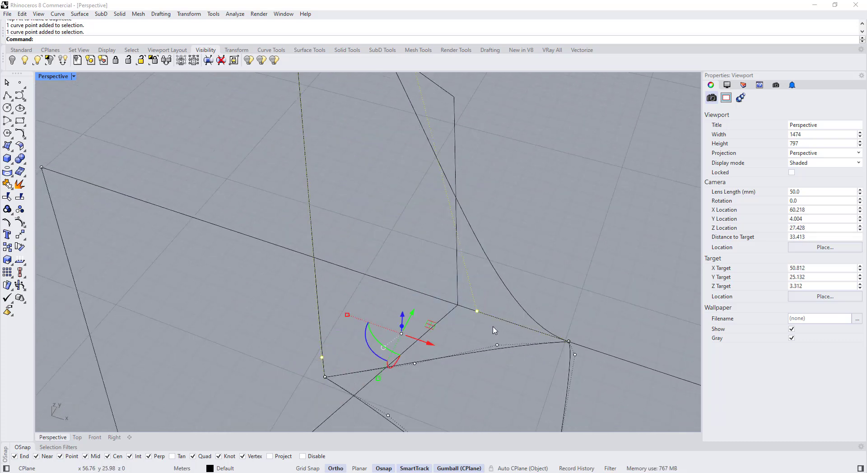
pyautogui.scroll(-6, 488, 330)
pyautogui.moveTo(474, 328); pyautogui.dragTo(328, 289, button='right')
pyautogui.moveTo(329, 289); pyautogui.dragTo(325, 284)
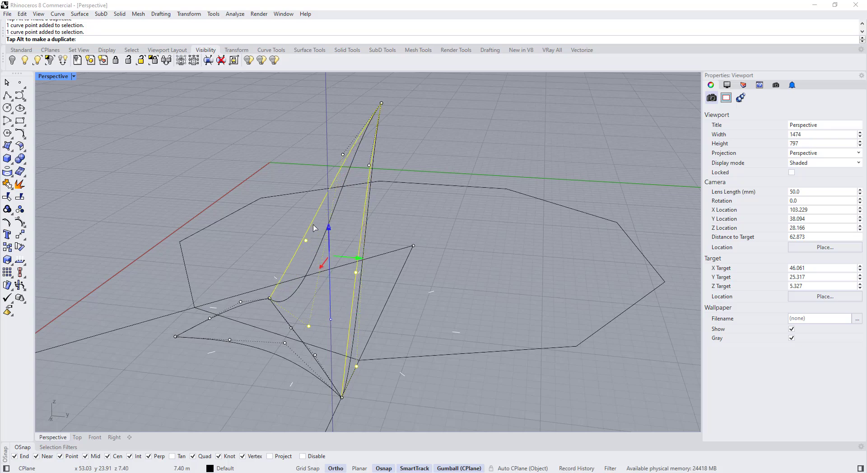
pyautogui.moveTo(311, 204); pyautogui.dragTo(311, 198)
# - Lower slightly the outer curve's control point nearest the horizontal radial line
pyautogui.scroll(-2, 329, 290)
pyautogui.moveTo(329, 290); pyautogui.dragTo(468, 353, button='right')
pyautogui.scroll(4, 470, 339)
pyautogui.click(480, 311)
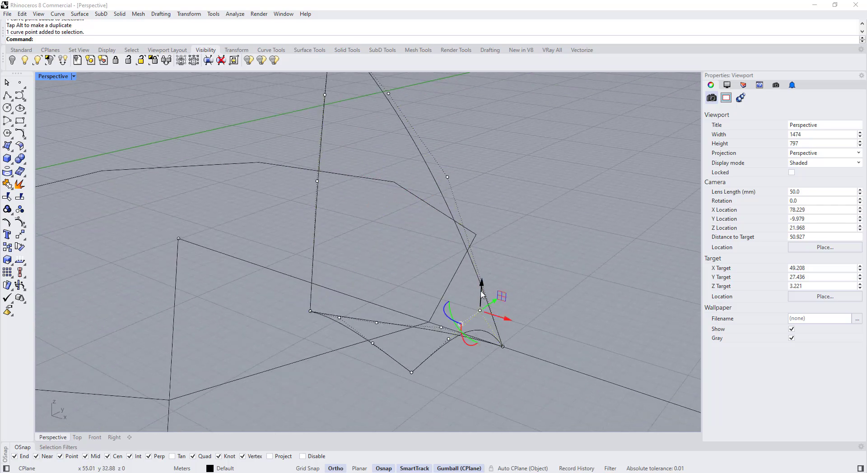
pyautogui.moveTo(481, 292); pyautogui.dragTo(484, 307)
# - Raise slightly the bottom curve's control point nearest the outer corner
pyautogui.moveTo(527, 304); pyautogui.dragTo(184, 268, button='right')
pyautogui.moveTo(266, 332); pyautogui.dragTo(265, 332)
pyautogui.scroll(6, 266, 253)
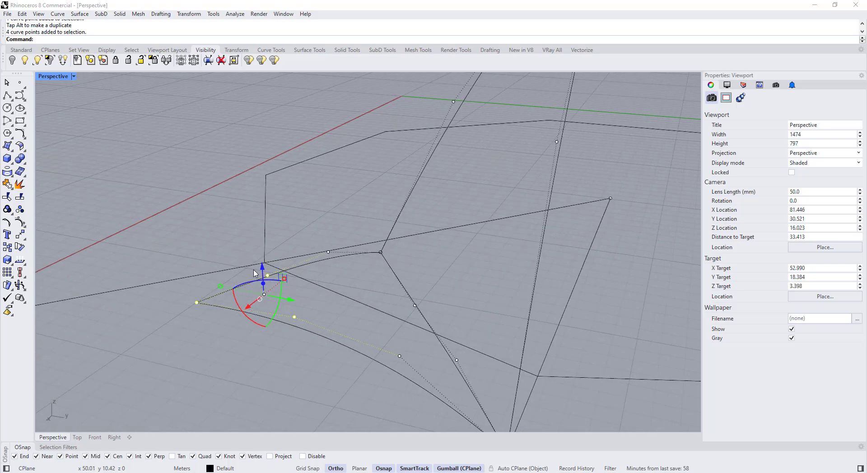
pyautogui.moveTo(265, 247); pyautogui.dragTo(243, 251, button='right')
pyautogui.click(254, 257)
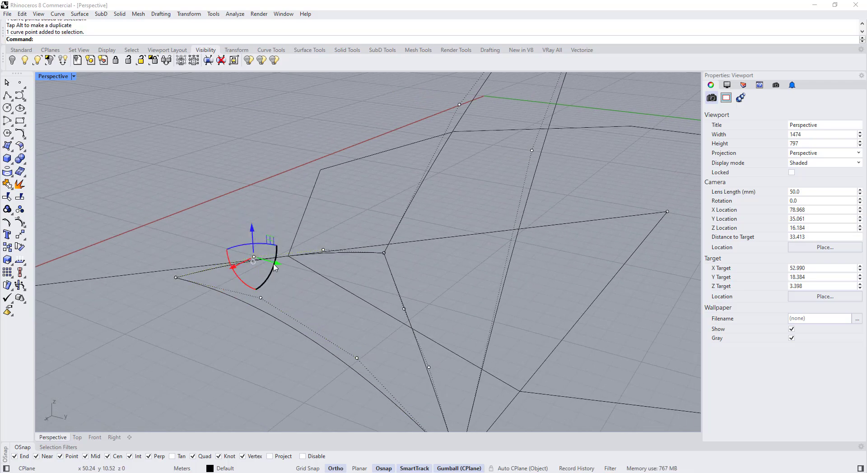
pyautogui.moveTo(253, 233); pyautogui.dragTo(253, 228)
# - Raise the diagonal curve's two inner control points one at a time to give it an upward arch
pyautogui.moveTo(299, 287); pyautogui.dragTo(428, 288, button='right')
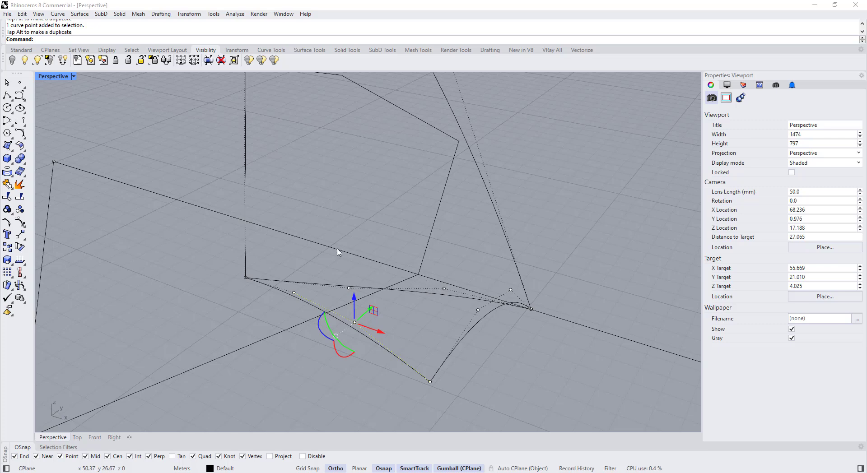
pyautogui.moveTo(337, 248); pyautogui.dragTo(370, 300)
pyautogui.hotkey('ctrl', 'z')
pyautogui.moveTo(352, 248); pyautogui.dragTo(345, 267, button='right')
pyautogui.moveTo(339, 242); pyautogui.dragTo(377, 299)
pyautogui.moveTo(377, 299); pyautogui.dragTo(359, 269, button='right')
pyautogui.moveTo(359, 267); pyautogui.dragTo(358, 241)
pyautogui.moveTo(359, 242); pyautogui.dragTo(440, 303, button='right')
pyautogui.moveTo(431, 269); pyautogui.dragTo(472, 324)
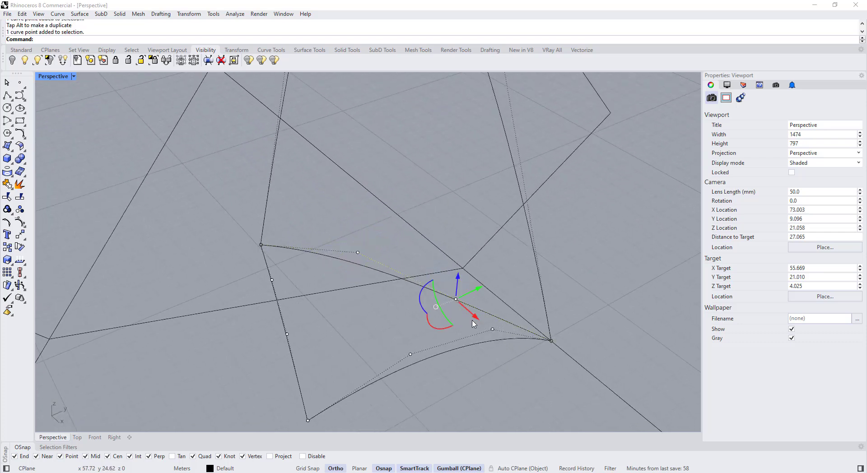
pyautogui.moveTo(458, 275); pyautogui.dragTo(461, 251)
# - Clear the selection and hide the control points of the segment curves
pyautogui.scroll(-8, 461, 251)
pyautogui.moveTo(461, 251); pyautogui.dragTo(478, 235, button='right')
pyautogui.click(519, 342)
pyautogui.moveTo(519, 342); pyautogui.dragTo(541, 332, button='right')
pyautogui.scroll(-6, 410, 291)
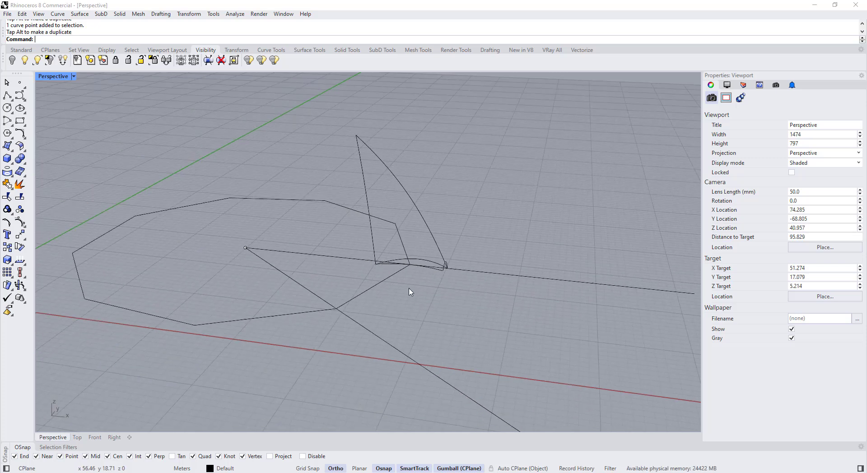
pyautogui.press('Escape')
pyautogui.moveTo(410, 291); pyautogui.dragTo(368, 353, button='right')
pyautogui.scroll(6, 387, 217)
pyautogui.click(386, 223)
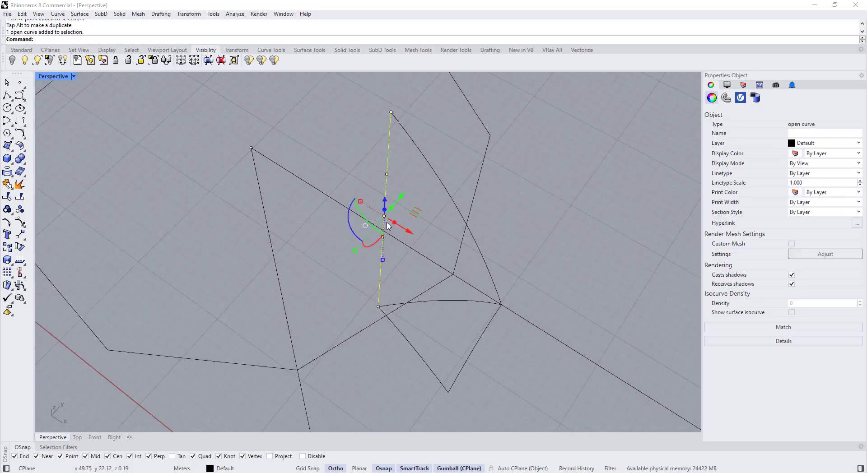
pyautogui.keyDown('shift'); pyautogui.click(432, 173); pyautogui.keyUp('shift')
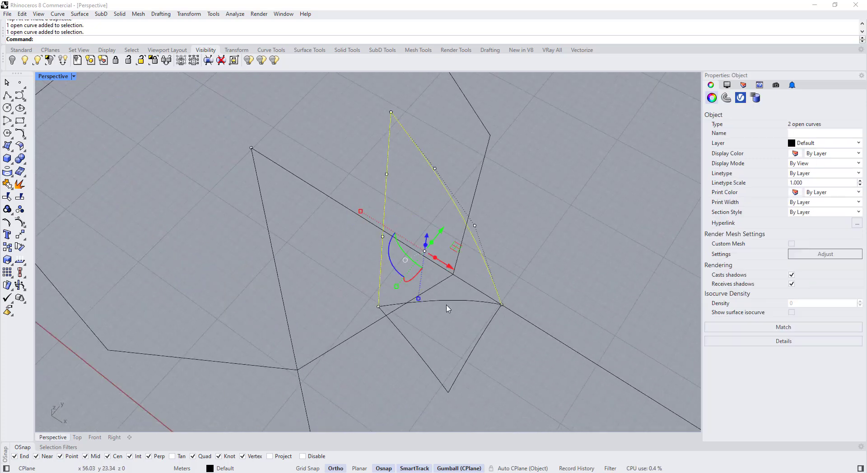
pyautogui.click(8, 248)
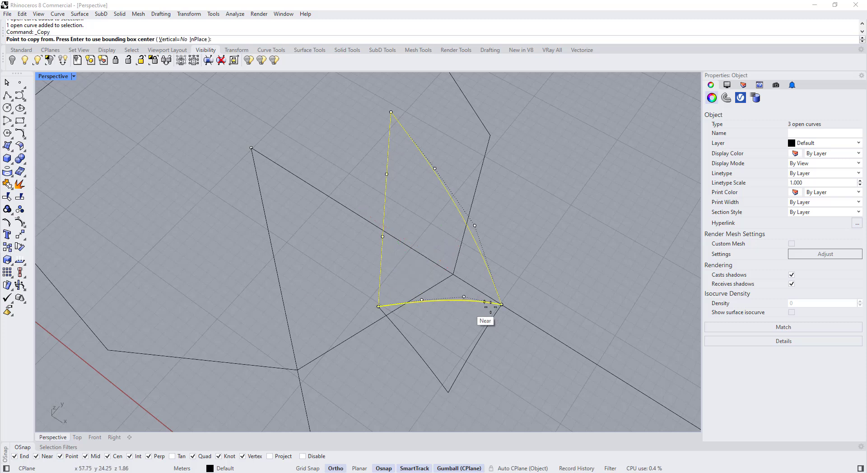
# - In the Top view, enable projected snapping and draw a line from the polygon's centre through the segment's base corner and beyond its outer corner
pyautogui.doubleClick(44, 74)
pyautogui.doubleClick(43, 73)
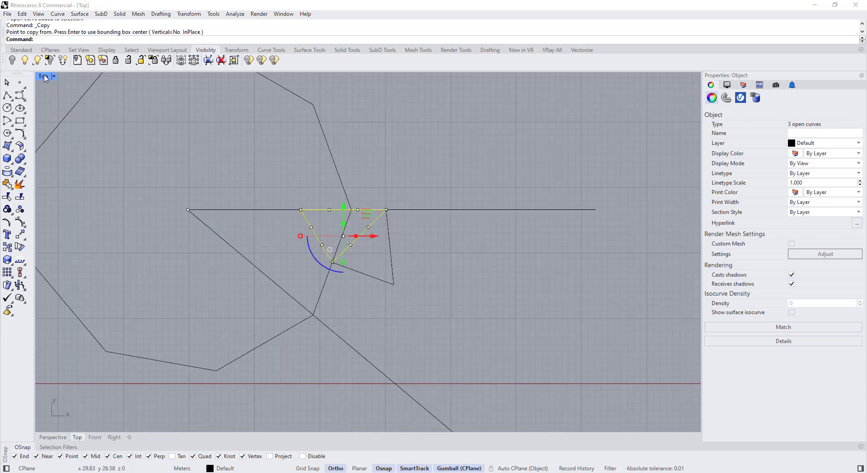
pyautogui.moveTo(303, 201); pyautogui.dragTo(321, 225, button='right')
pyautogui.scroll(2, 311, 219)
pyautogui.click(300, 270)
pyautogui.scroll(-4, 330, 236)
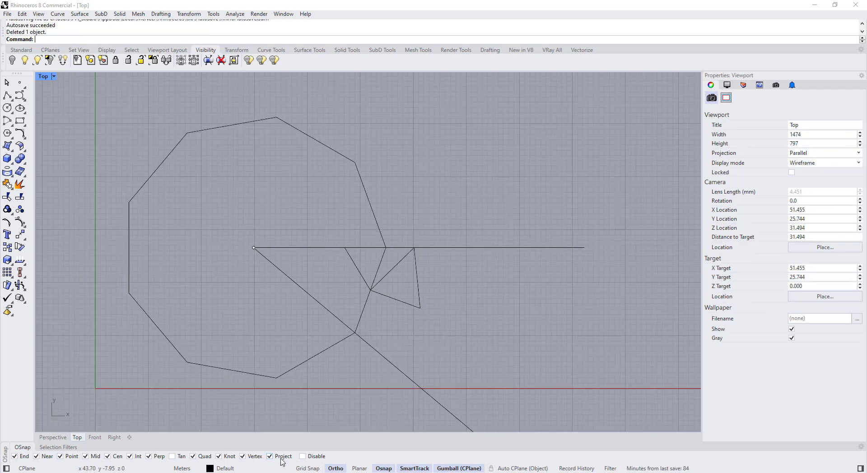
pyautogui.click(7, 95)
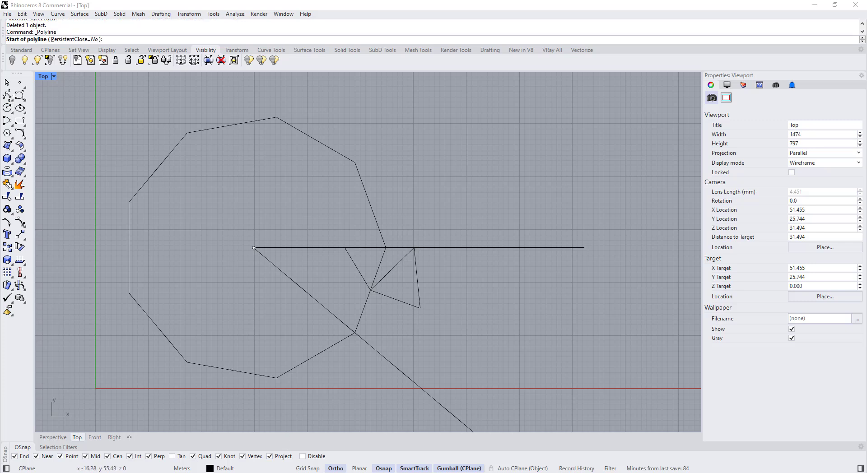
pyautogui.click(254, 247)
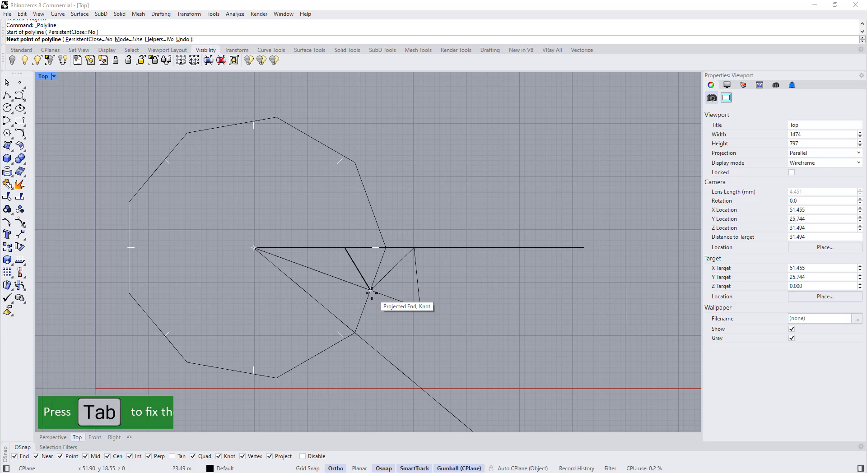
pyautogui.press('Tab')
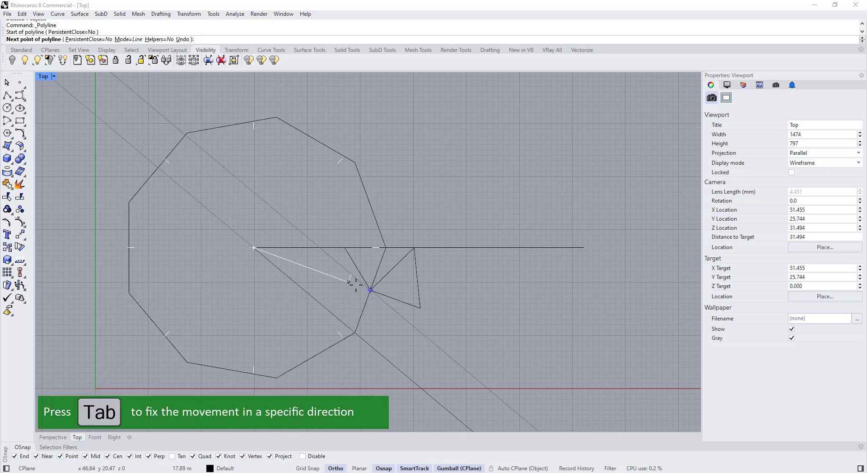
pyautogui.click(612, 349)
pyautogui.press('Return')
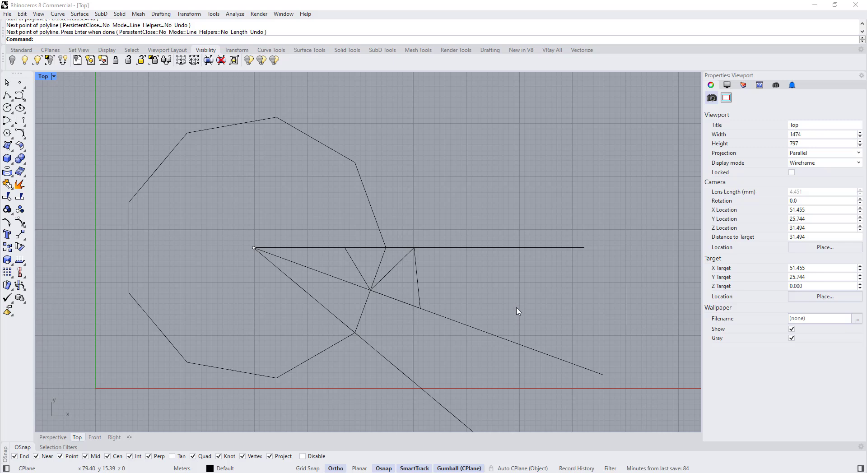
# - Delete the overlapping curve on the petal's inner side and copy the diagonal curve inward along the horizontal radial line
pyautogui.click(357, 277)
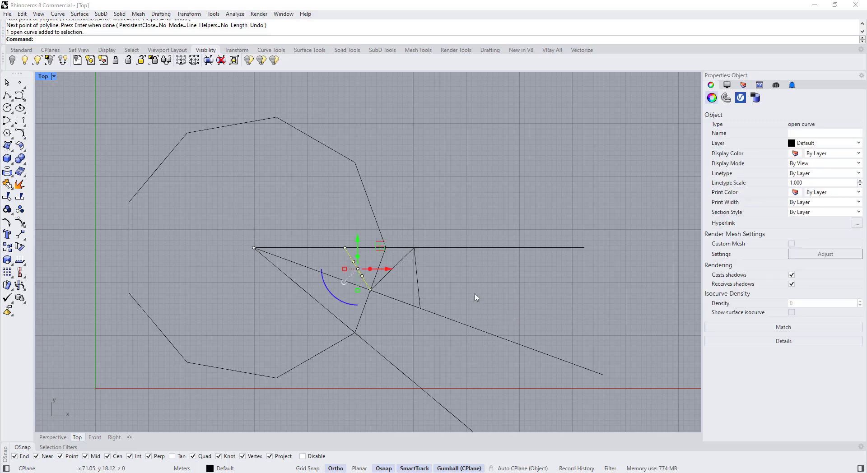
pyautogui.press('Delete')
pyautogui.scroll(4, 342, 267)
pyautogui.click(444, 273)
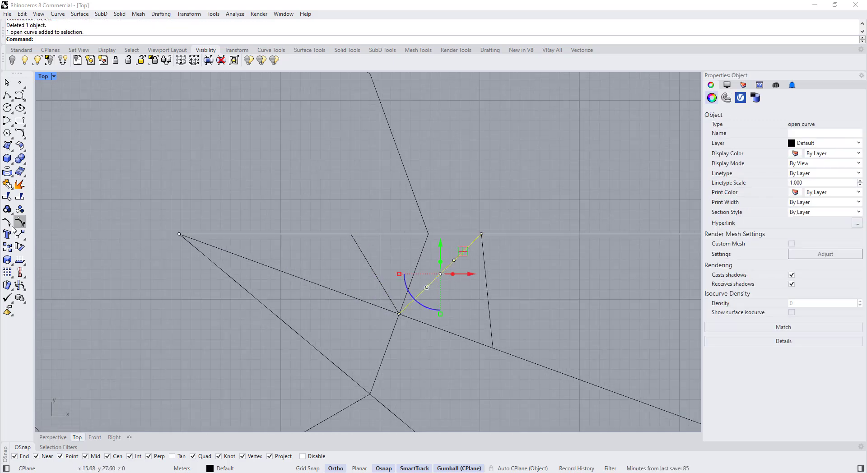
pyautogui.click(7, 247)
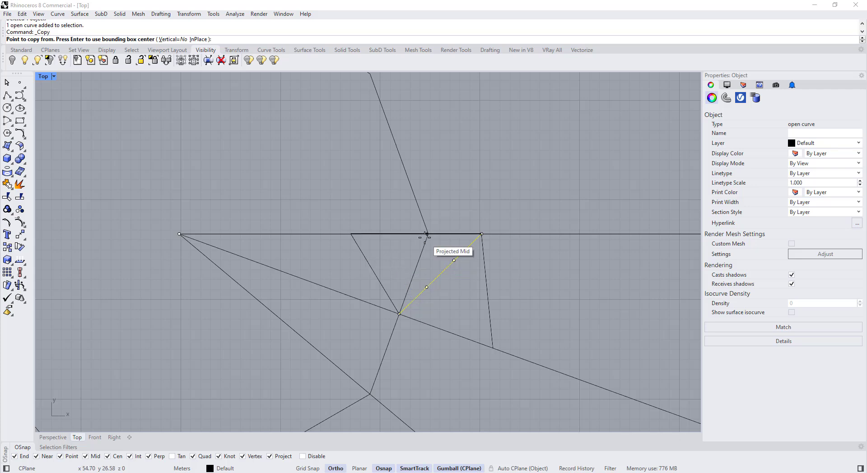
pyautogui.click(482, 234)
pyautogui.click(401, 234)
pyautogui.press('Return')
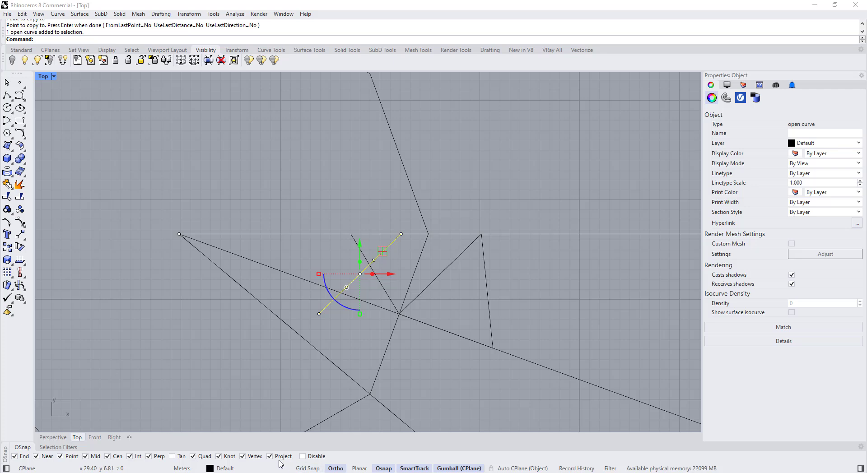
# - Scale the copied diagonal curve in one direction from its end on the horizontal radial line until it meets the new sloping radial line
pyautogui.click(12, 266)
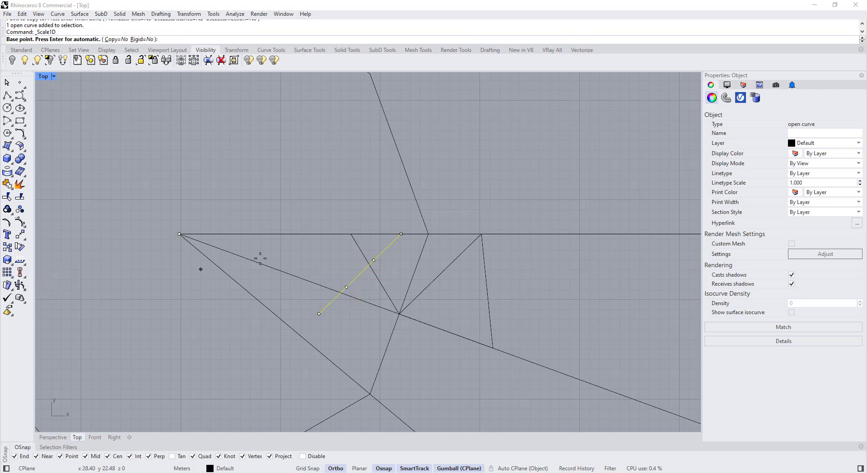
pyautogui.click(401, 234)
pyautogui.click(320, 313)
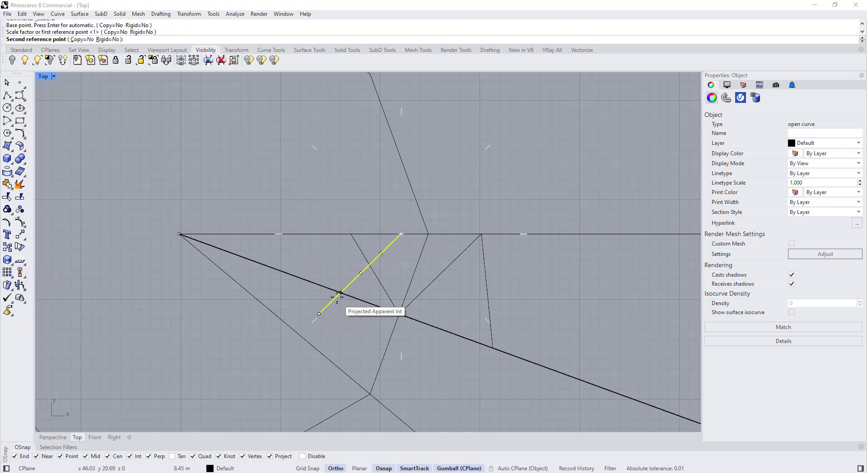
pyautogui.click(340, 293)
pyautogui.click(342, 305)
pyautogui.click(346, 290)
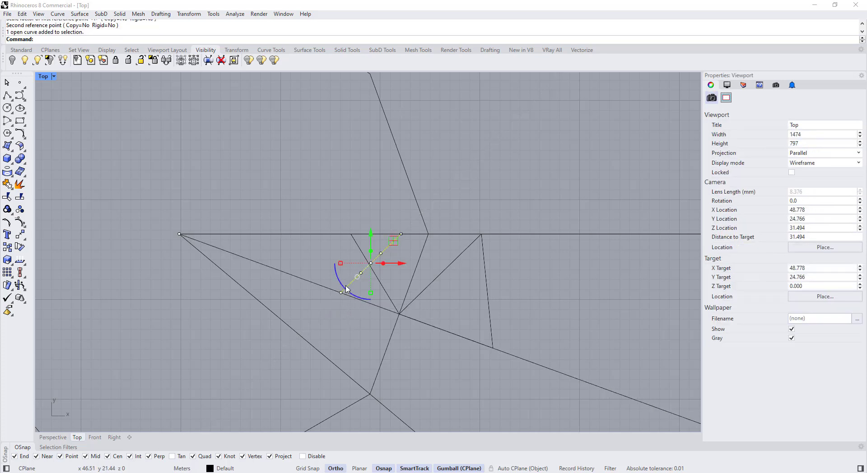
# - Move the scaled diagonal curve a short distance outward along the horizontal radial line
pyautogui.scroll(4, 381, 271)
pyautogui.click(361, 344)
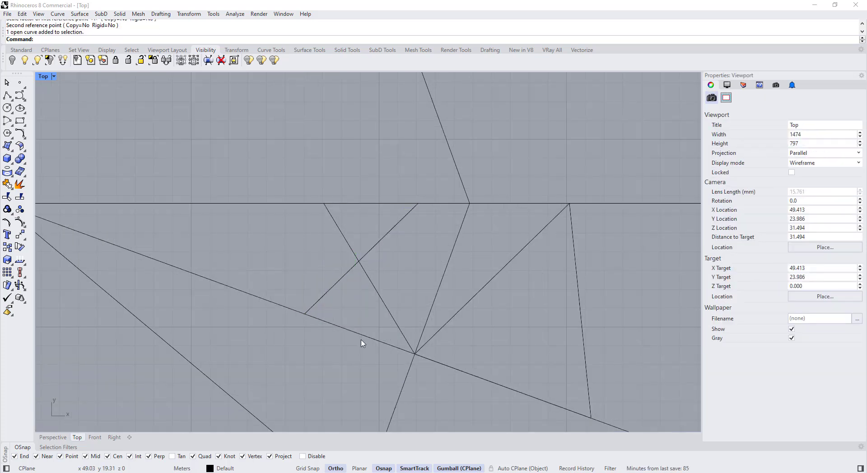
pyautogui.click(387, 235)
pyautogui.click(20, 234)
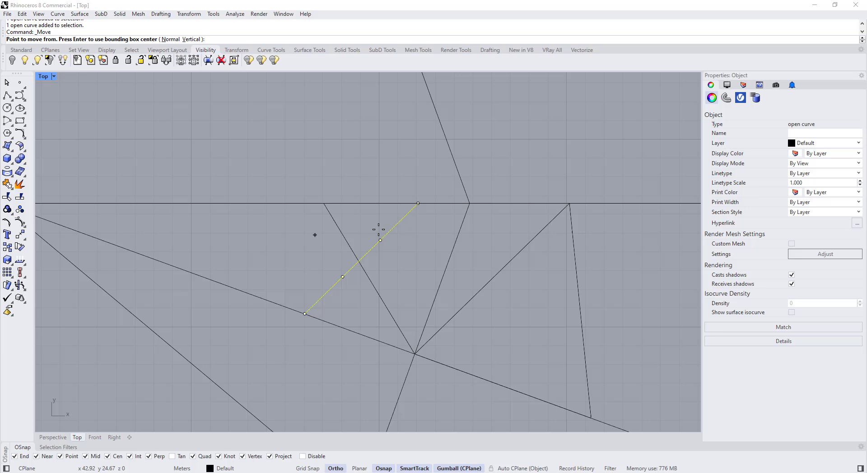
pyautogui.click(418, 203)
pyautogui.click(442, 203)
pyautogui.press('Escape')
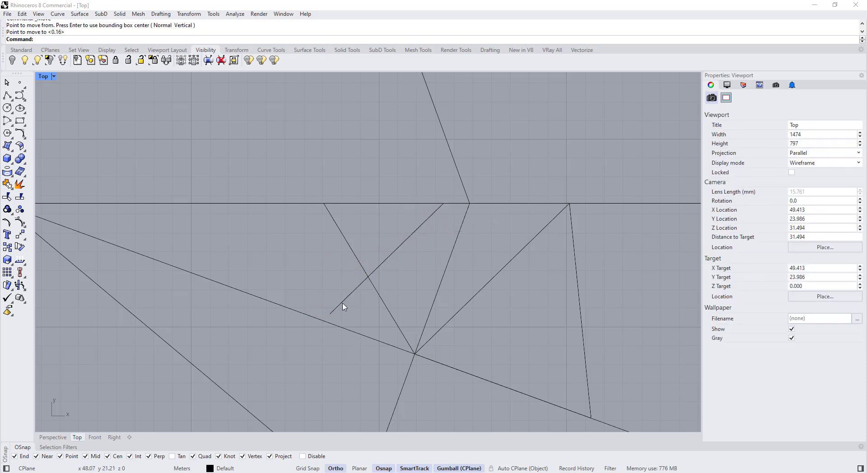
# - Stretch the moved diagonal curve in one direction from its end on the horizontal radial line so it reaches the sloping radial line
pyautogui.click(342, 302)
pyautogui.click(12, 278)
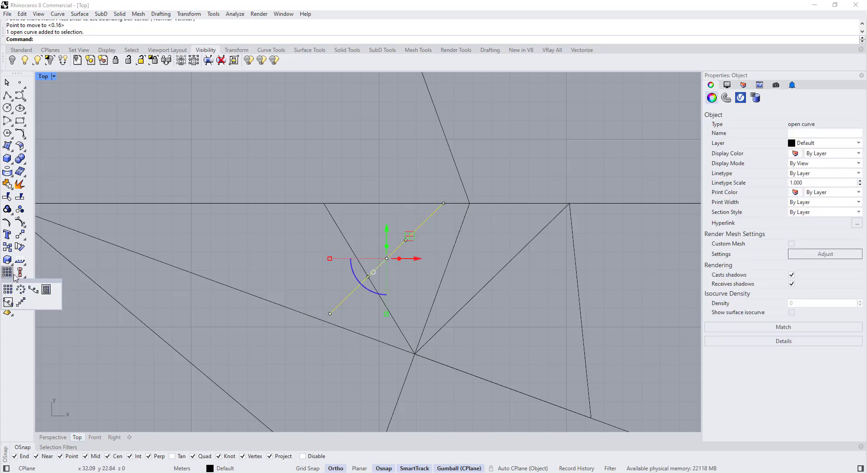
pyautogui.click(16, 263)
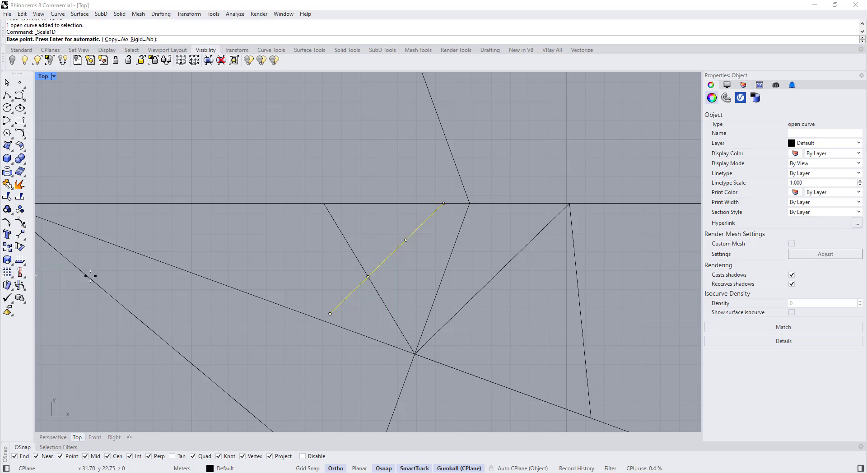
pyautogui.click(444, 204)
pyautogui.click(330, 313)
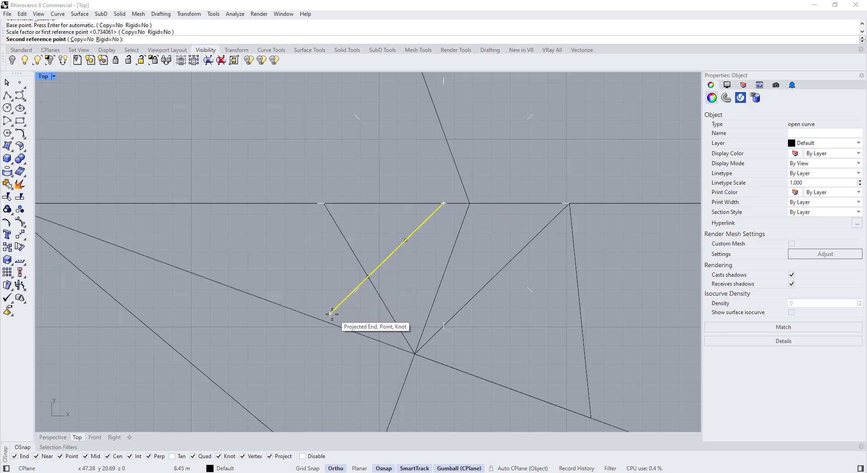
pyautogui.click(323, 320)
pyautogui.click(330, 346)
pyautogui.click(338, 306)
# - Draw a degree-3 curve from the diagonal's end along the sloping radial line, bending to finish on the horizontal radial line near the polygon's centre
pyautogui.scroll(-12, 472, 263)
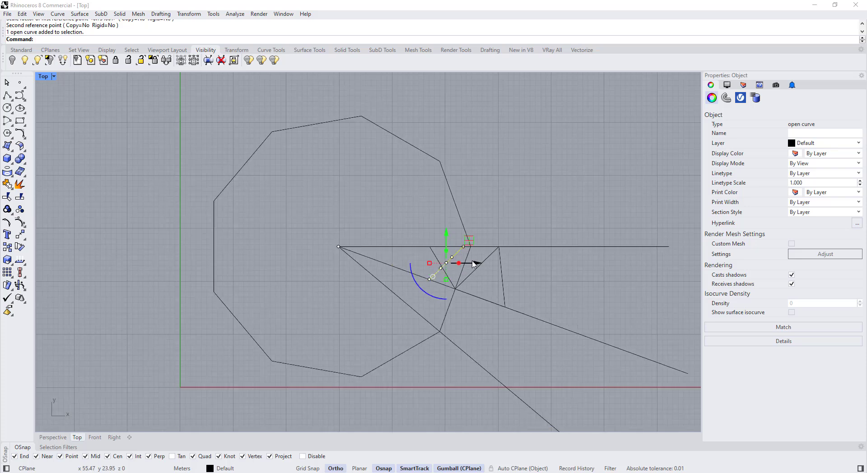
pyautogui.scroll(8, 404, 279)
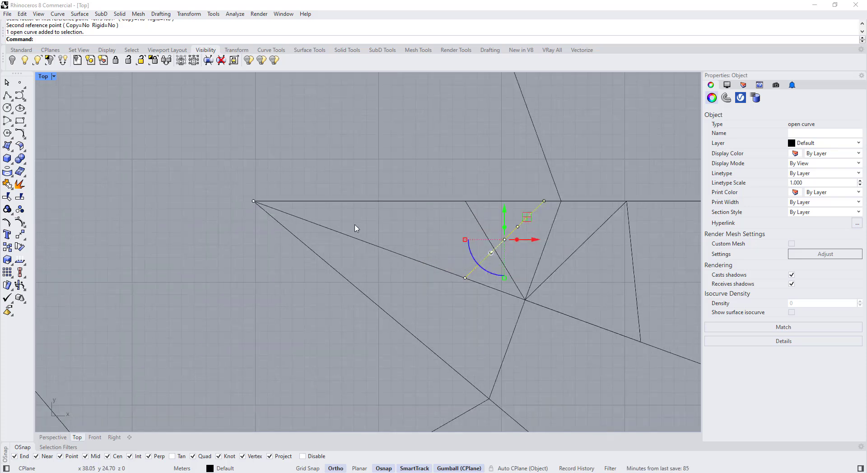
pyautogui.scroll(-3, 356, 228)
pyautogui.scroll(4, 435, 222)
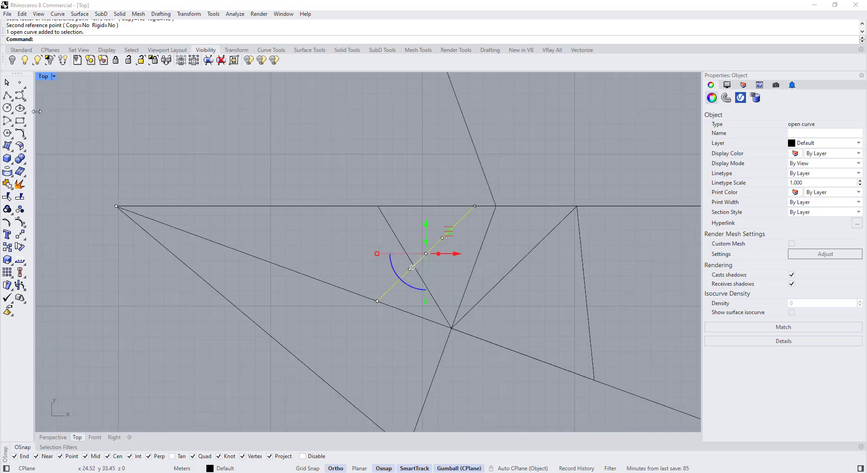
pyautogui.click(19, 95)
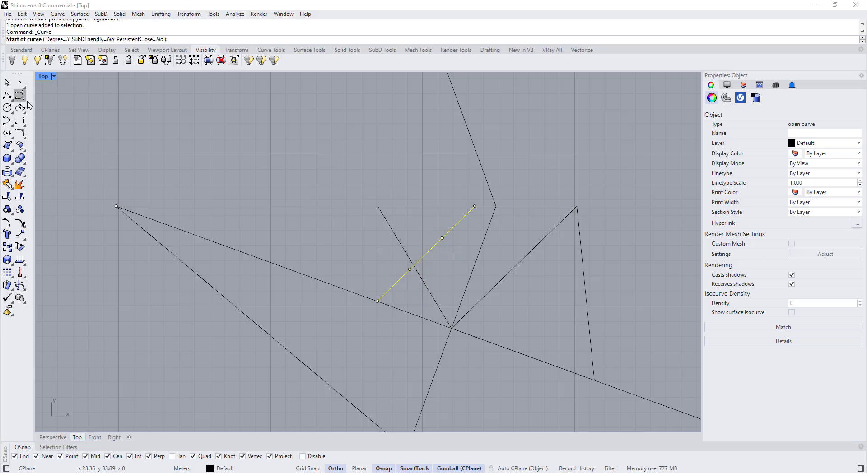
pyautogui.click(377, 301)
pyautogui.click(343, 289)
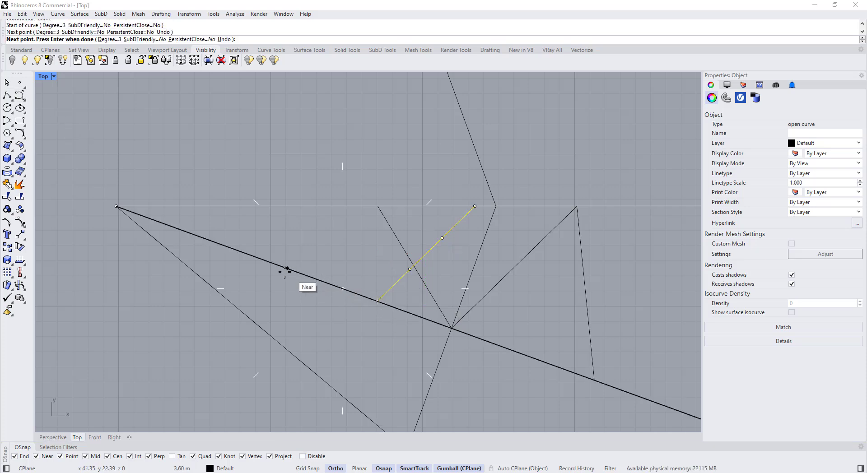
pyautogui.click(279, 265)
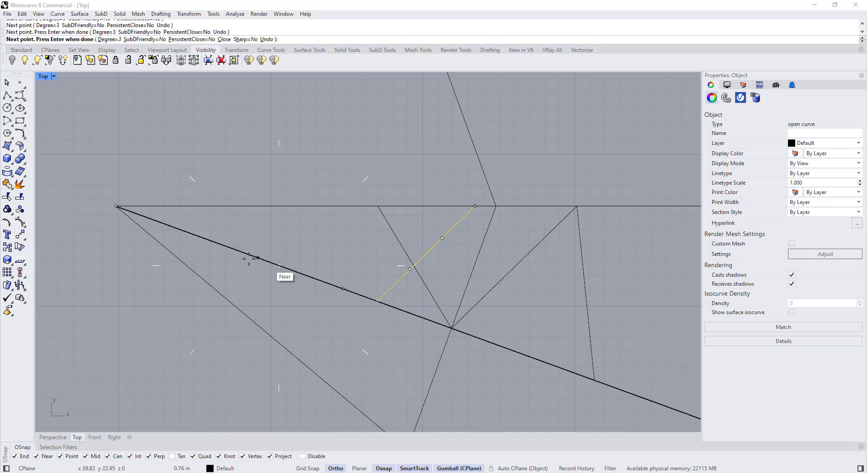
pyautogui.click(211, 240)
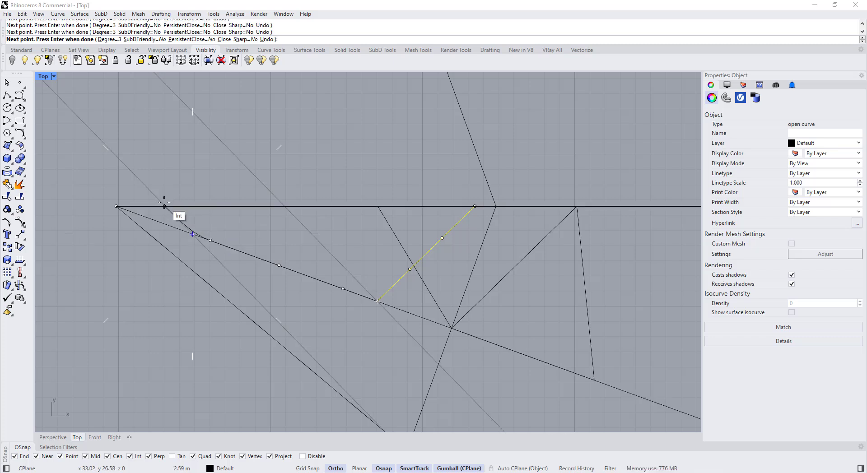
pyautogui.click(164, 203)
pyautogui.press('Return')
# - Examine whether the new curve's four outer control points follow the sloping radial line
pyautogui.scroll(5, 205, 235)
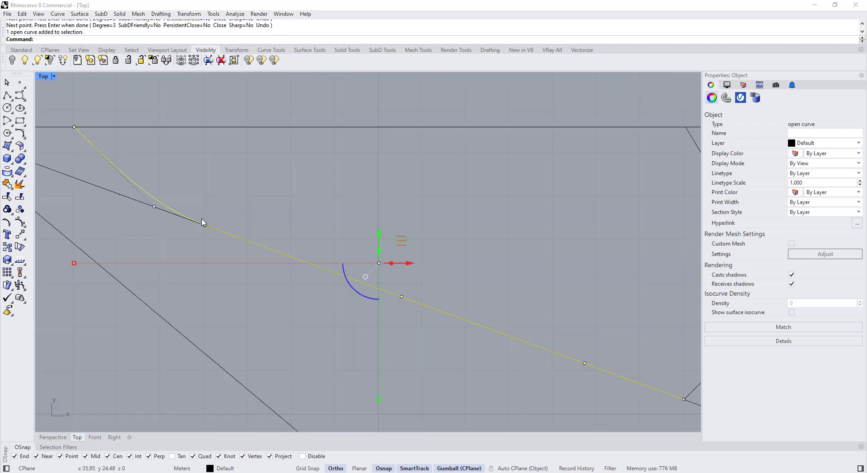
pyautogui.scroll(-8, 268, 233)
pyautogui.scroll(7, 264, 235)
pyautogui.scroll(-8, 208, 220)
pyautogui.moveTo(202, 208); pyautogui.dragTo(418, 319)
pyautogui.scroll(4, 393, 285)
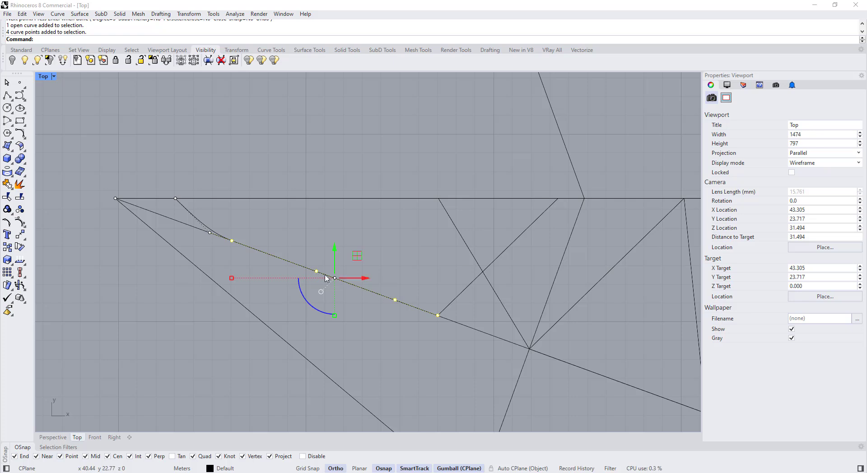
pyautogui.scroll(6, 444, 319)
pyautogui.press('Escape')
pyautogui.press('Escape')
pyautogui.scroll(-6, 430, 326)
# - Show the new curve's edit points and check the four outer ones against the sloping radial line
pyautogui.click(196, 230)
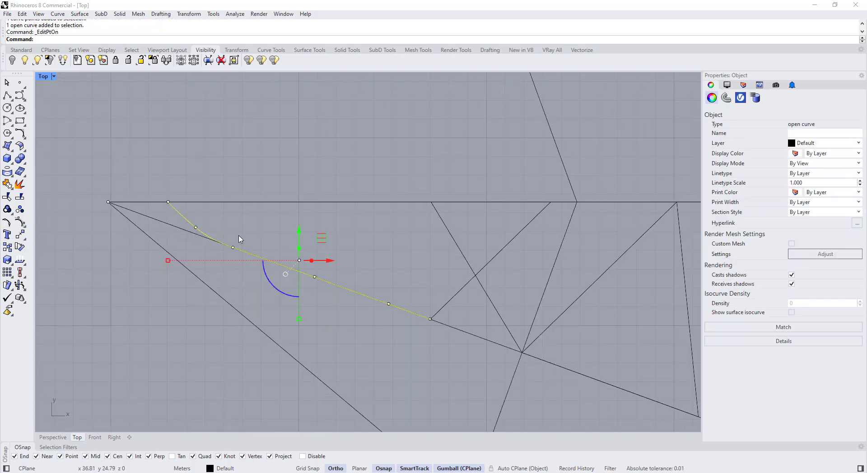
pyautogui.scroll(3, 224, 248)
pyautogui.scroll(-1, 226, 247)
pyautogui.moveTo(226, 233); pyautogui.dragTo(575, 415)
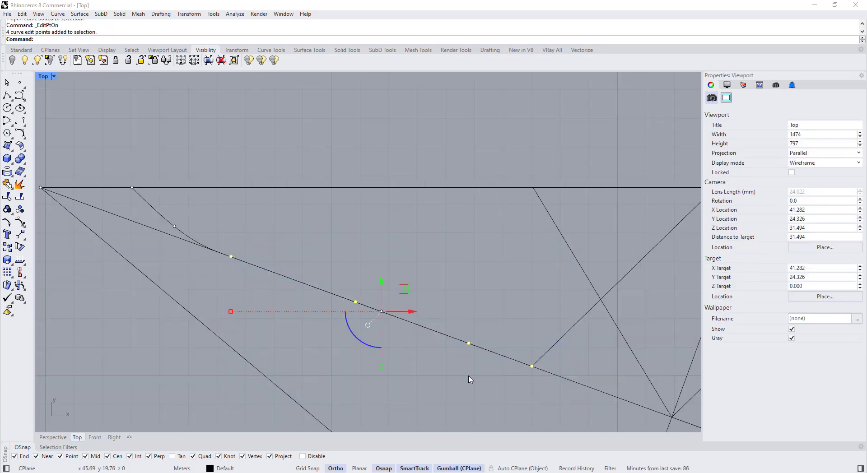
pyautogui.scroll(20, 247, 264)
pyautogui.scroll(-14, 329, 269)
pyautogui.scroll(20, 291, 260)
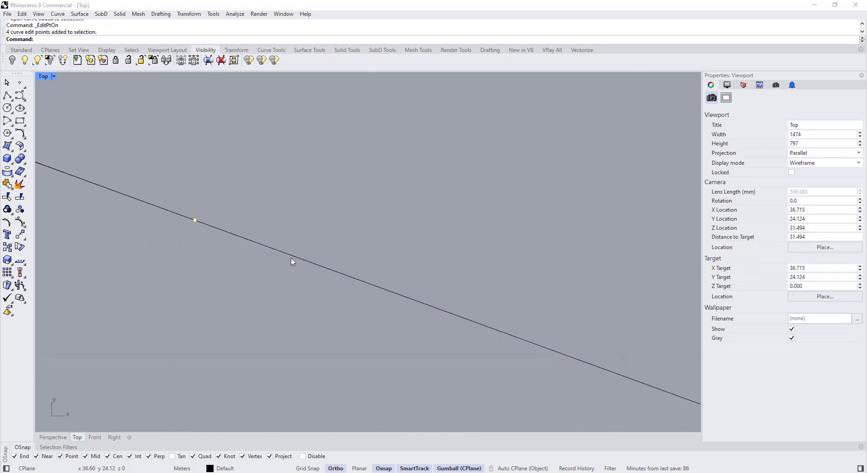
pyautogui.scroll(-9, 242, 242)
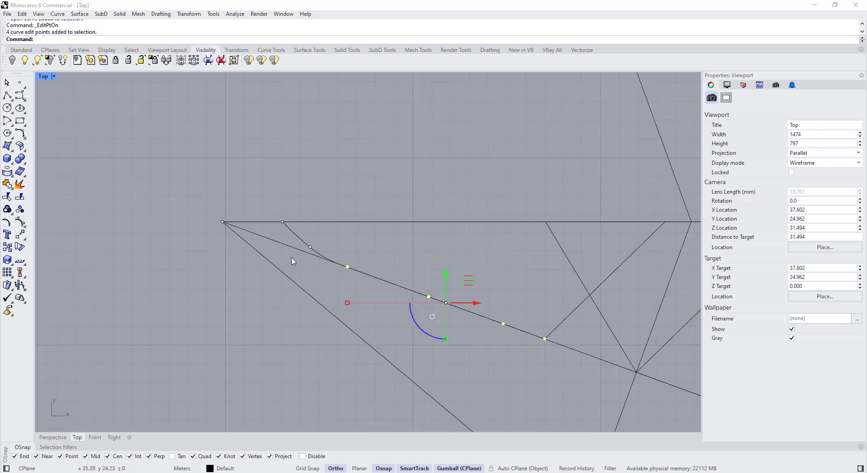
# - Check the new curve's placement against the nine-sided base and petal outline, and hide its edit points
pyautogui.click(293, 233)
pyautogui.scroll(-5, 348, 277)
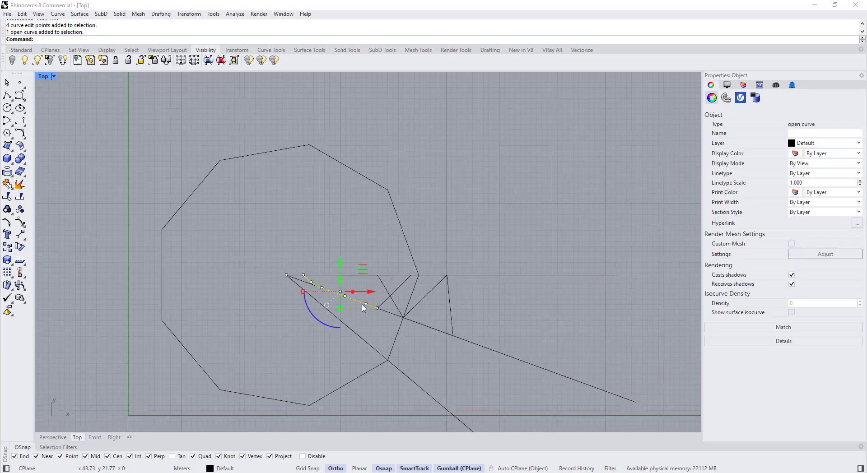
pyautogui.scroll(3, 361, 297)
pyautogui.scroll(2, 349, 308)
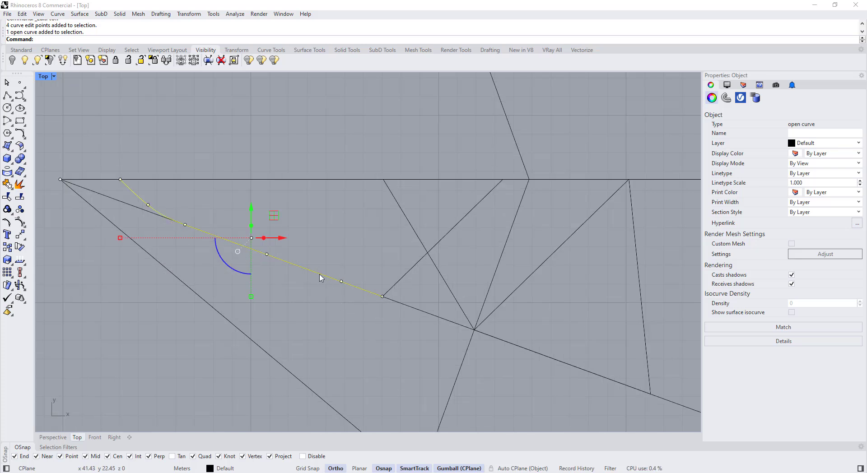
pyautogui.scroll(-3, 195, 234)
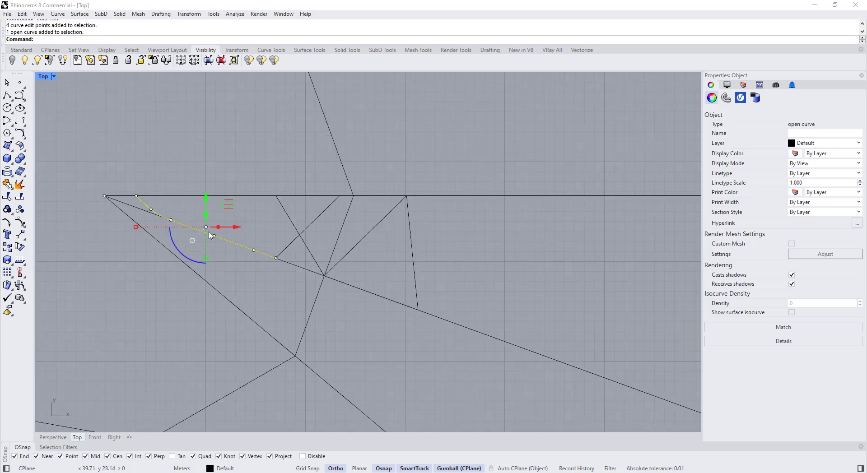
pyautogui.scroll(-6, 271, 279)
pyautogui.scroll(10, 189, 236)
pyautogui.click(250, 260)
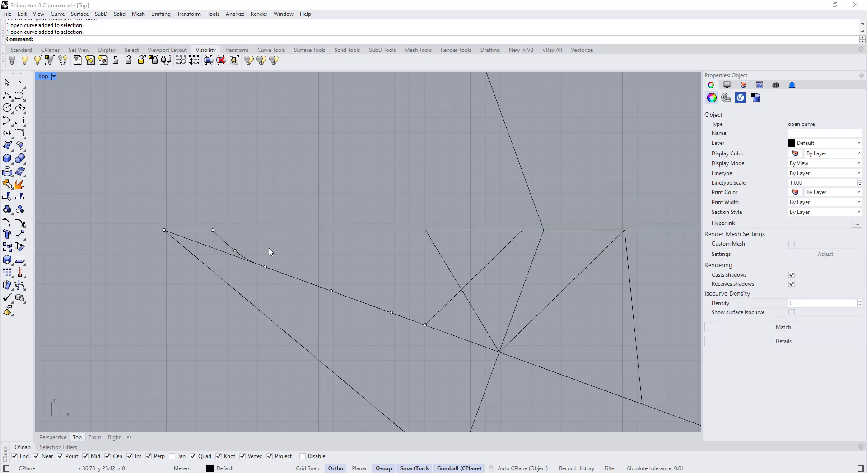
pyautogui.click(270, 248)
pyautogui.click(20, 95)
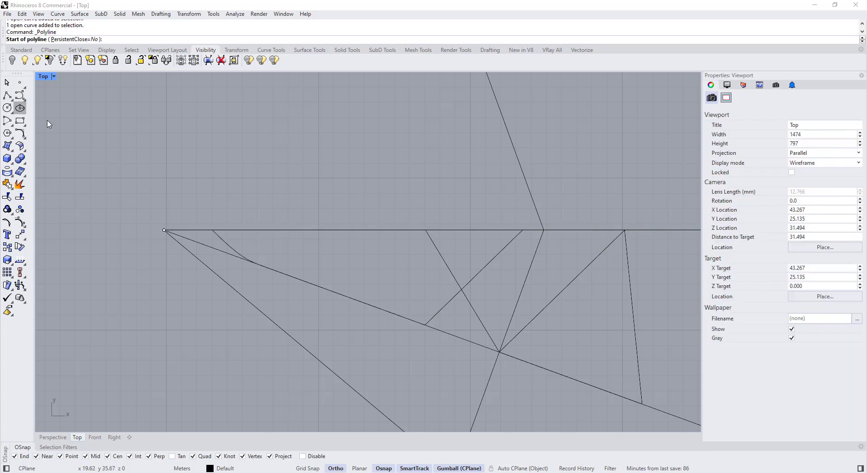
pyautogui.click(216, 230)
pyautogui.moveTo(237, 236); pyautogui.dragTo(232, 235, button='right')
pyautogui.rightClick(212, 232)
pyautogui.rightClick(211, 233)
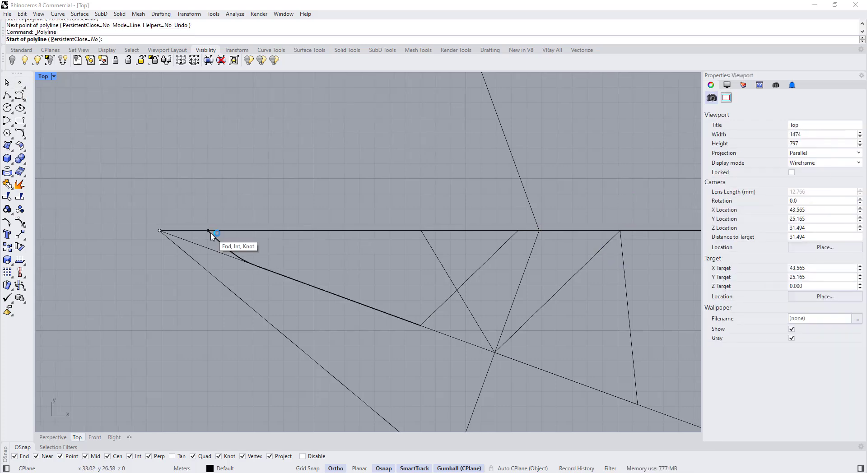
pyautogui.press('Escape')
# - Draw a 20.41 m polyline along the horizontal radial line from the new curve's inner end to the short diagonal curve's end
pyautogui.click(7, 95)
pyautogui.scroll(2, 192, 217)
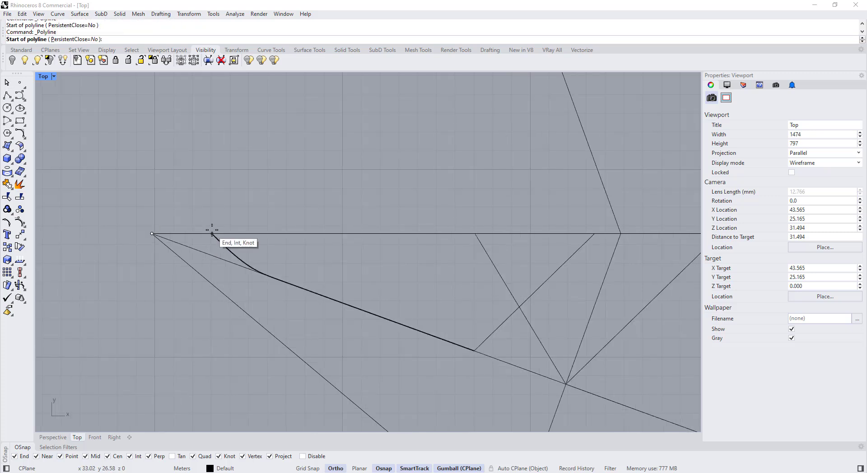
pyautogui.click(212, 232)
pyautogui.scroll(2, 213, 234)
pyautogui.scroll(-5, 211, 234)
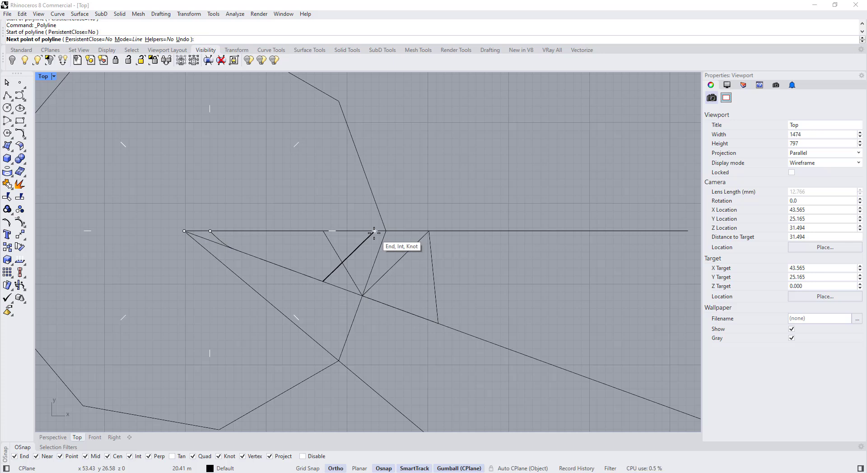
pyautogui.click(375, 232)
pyautogui.press('Return')
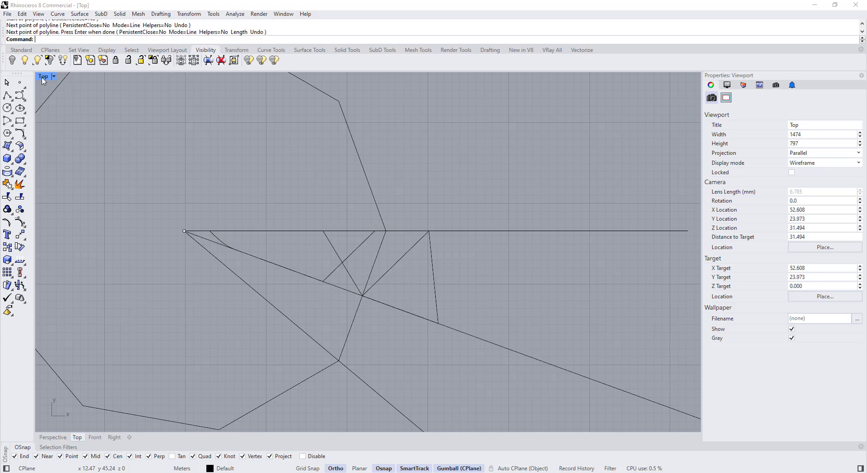
# - Maximize the Perspective view and examine the new inner curve in relation to the petal's arched curves
pyautogui.doubleClick(43, 77)
pyautogui.doubleClick(385, 79)
pyautogui.scroll(-8, 360, 226)
pyautogui.moveTo(360, 203); pyautogui.dragTo(413, 194, button='right')
pyautogui.scroll(9, 298, 249)
pyautogui.scroll(5, 241, 240)
pyautogui.click(218, 240)
pyautogui.scroll(-8, 281, 232)
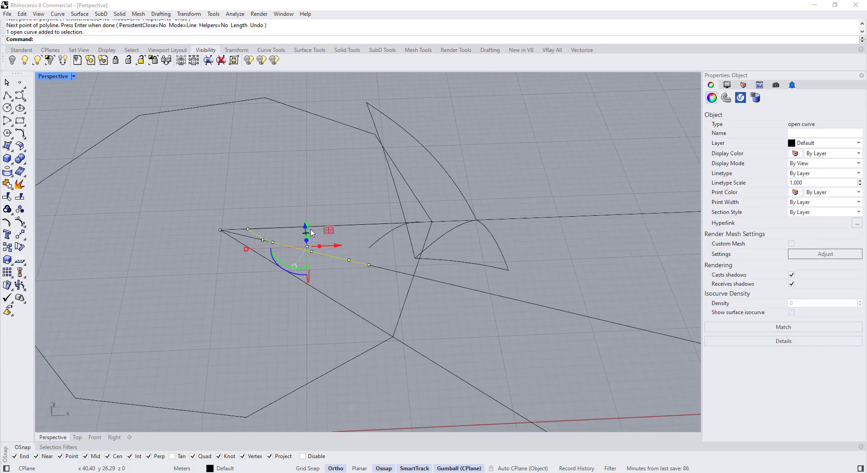
pyautogui.moveTo(307, 253); pyautogui.dragTo(312, 229, button='right')
pyautogui.scroll(7, 240, 256)
pyautogui.scroll(-10, 354, 239)
pyautogui.scroll(7, 420, 245)
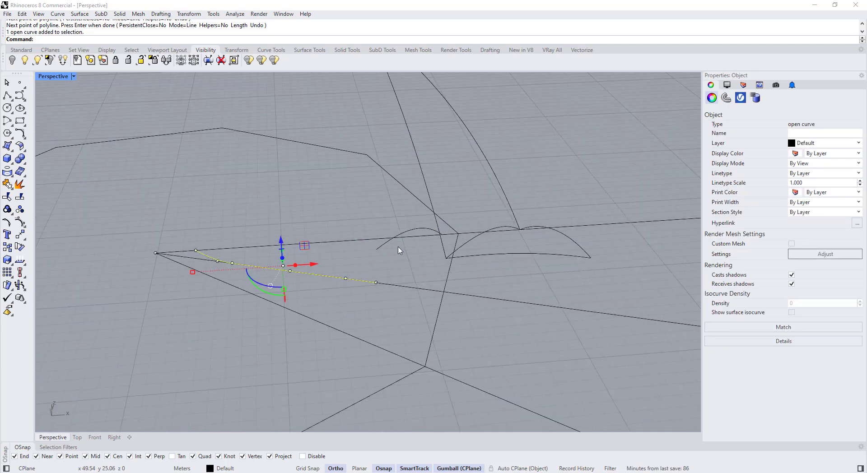
# - Flatten the small arched inner curve onto the base plane with SetPt, setting only Z aligned to World
pyautogui.click(393, 240)
pyautogui.moveTo(391, 230); pyautogui.dragTo(389, 243, button='right')
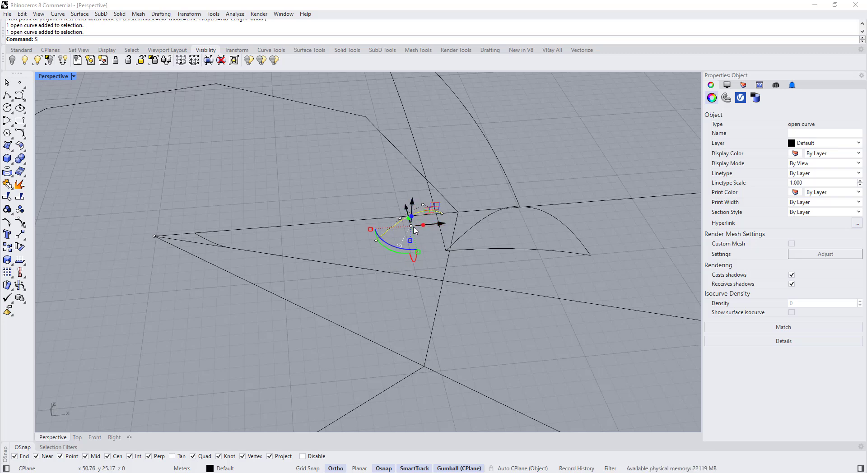
pyautogui.write('etPt')
pyautogui.press('Return')
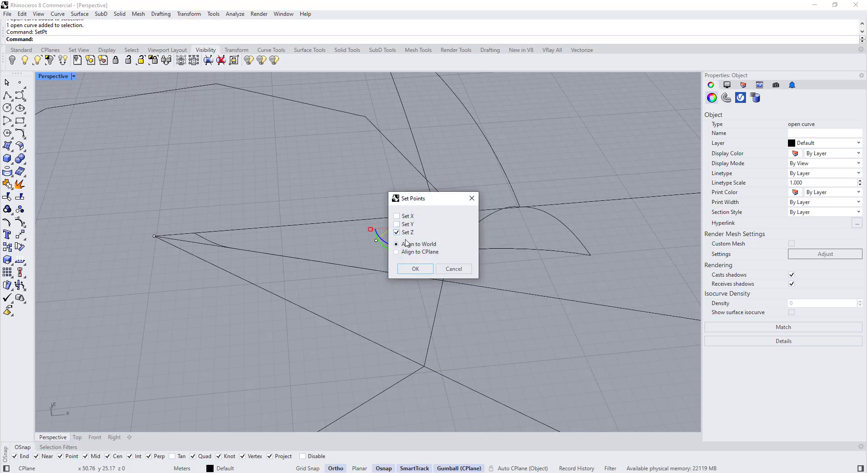
pyautogui.click(415, 269)
pyautogui.click(403, 295)
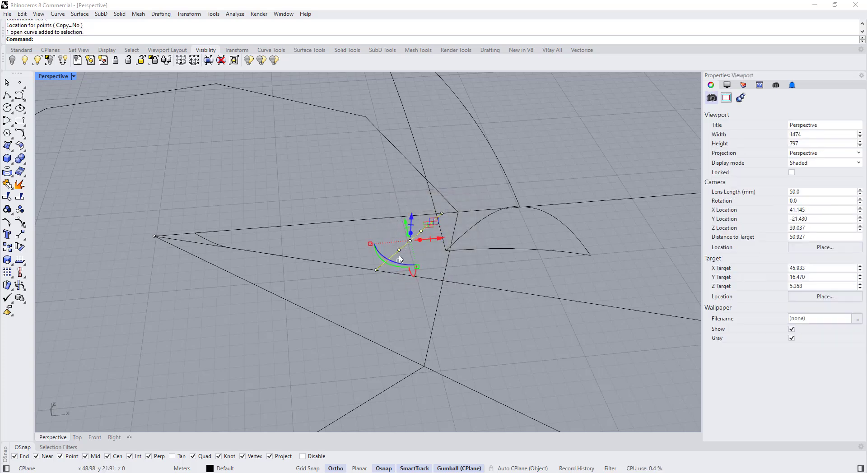
# - Raise the long inner curve's end point near the polygon's centre straight up to form the petal's tip
pyautogui.moveTo(402, 296); pyautogui.dragTo(384, 302, button='right')
pyautogui.click(296, 211)
pyautogui.moveTo(289, 206); pyautogui.dragTo(277, 196, button='right')
pyautogui.scroll(7, 277, 203)
pyautogui.moveTo(274, 182); pyautogui.dragTo(306, 244)
pyautogui.scroll(-5, 300, 225)
pyautogui.moveTo(300, 225); pyautogui.dragTo(297, 240, button='right')
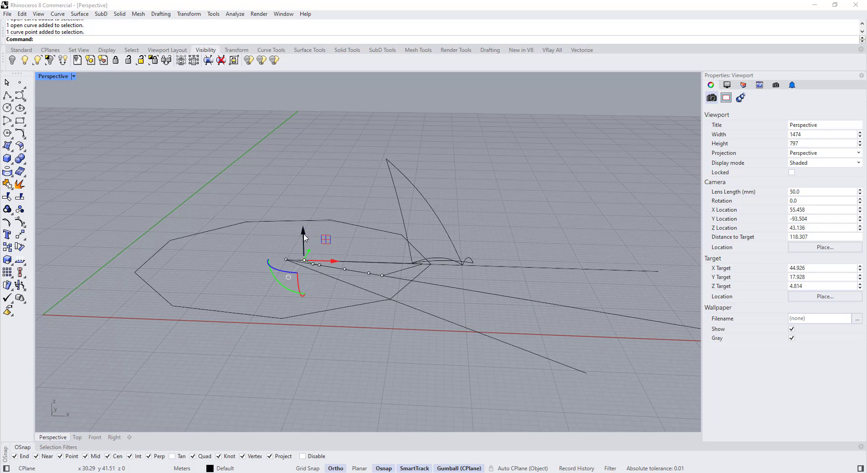
pyautogui.moveTo(303, 238); pyautogui.dragTo(305, 124)
# - Raise the second and third control points from the tip vertically, each lower than the one before
pyautogui.scroll(5, 324, 233)
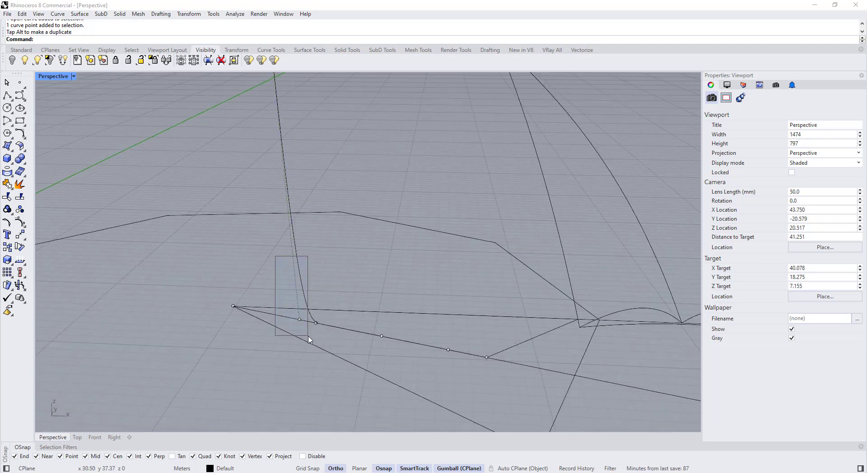
pyautogui.moveTo(308, 336); pyautogui.dragTo(308, 336)
pyautogui.scroll(-2, 294, 308)
pyautogui.moveTo(299, 298); pyautogui.dragTo(293, 115)
pyautogui.moveTo(278, 259); pyautogui.dragTo(318, 340)
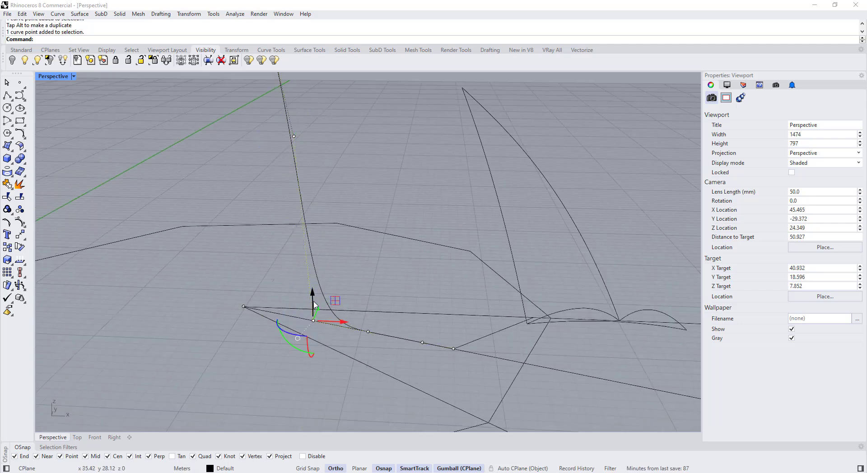
pyautogui.moveTo(315, 305); pyautogui.dragTo(311, 152)
# - Raise the fourth control point vertically and lift the fifth slightly, keeping the outer end on the base plane
pyautogui.click(368, 332)
pyautogui.moveTo(368, 293); pyautogui.dragTo(368, 228)
pyautogui.scroll(3, 412, 295)
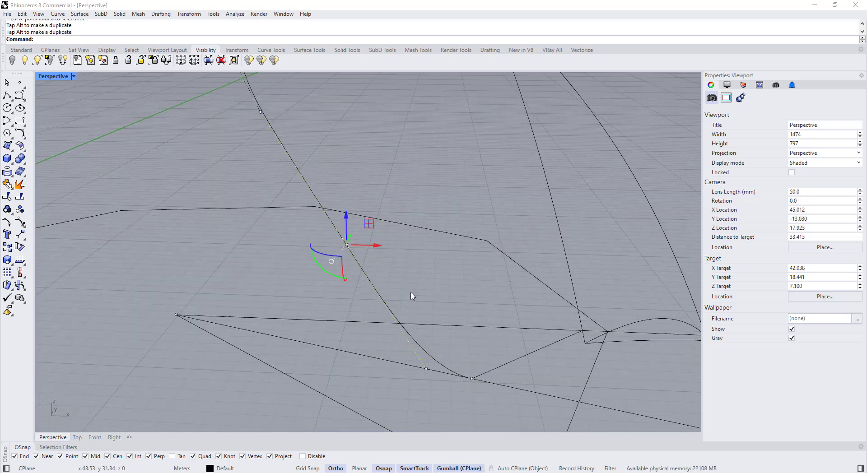
pyautogui.moveTo(410, 256); pyautogui.dragTo(435, 389)
pyautogui.scroll(-1, 431, 361)
pyautogui.moveTo(427, 337); pyautogui.dragTo(392, 329)
pyautogui.scroll(-10, 476, 310)
pyautogui.moveTo(477, 310); pyautogui.dragTo(463, 331, button='right')
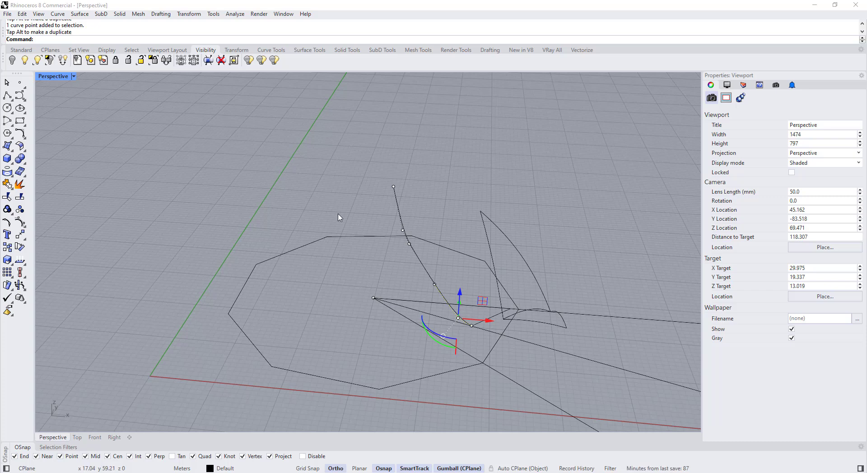
# - Move the straight inner line's end point near the polygon's centre vertically up to the petal's tip, with Project snapping turned off
pyautogui.scroll(-3, 340, 218)
pyautogui.moveTo(340, 218); pyautogui.dragTo(338, 284, button='right')
pyautogui.scroll(7, 455, 274)
pyautogui.click(383, 259)
pyautogui.click(409, 280)
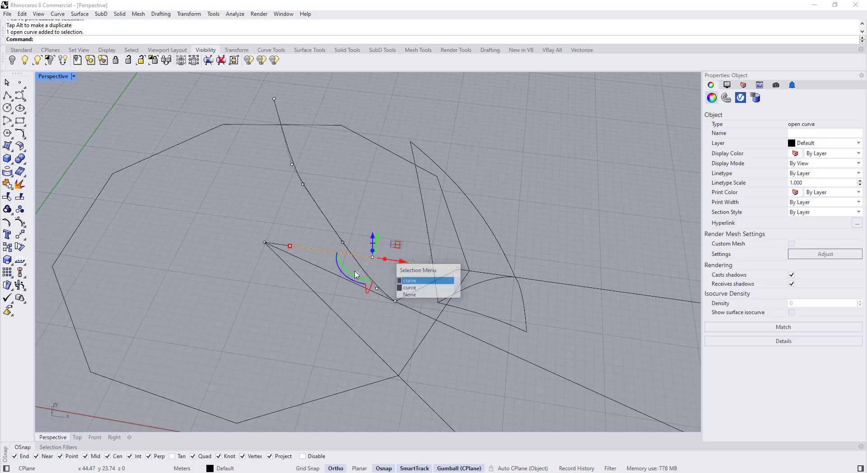
pyautogui.press('Escape')
pyautogui.press('Escape')
pyautogui.scroll(4, 284, 249)
pyautogui.keyDown('ctrl'); pyautogui.keyDown('shift'); pyautogui.moveTo(277, 223); pyautogui.dragTo(303, 271); pyautogui.keyUp('shift'); pyautogui.keyUp('ctrl')
pyautogui.press('Return')
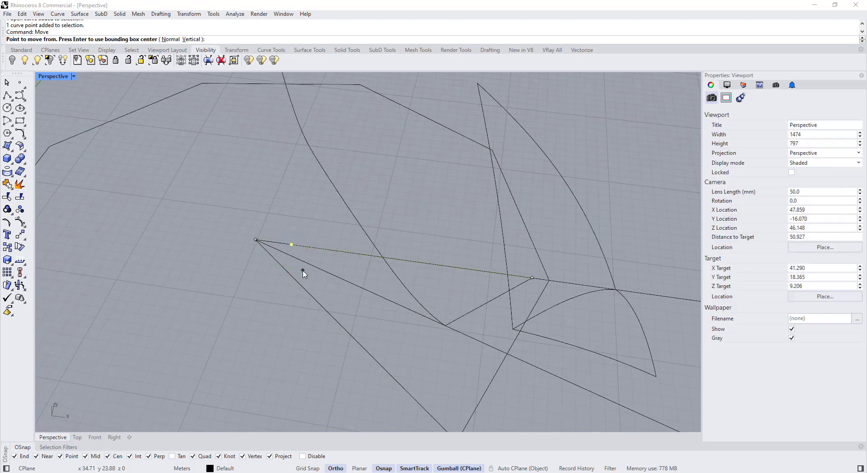
pyautogui.write('v')
pyautogui.press('Return')
pyautogui.click(291, 245)
pyautogui.scroll(-3, 291, 243)
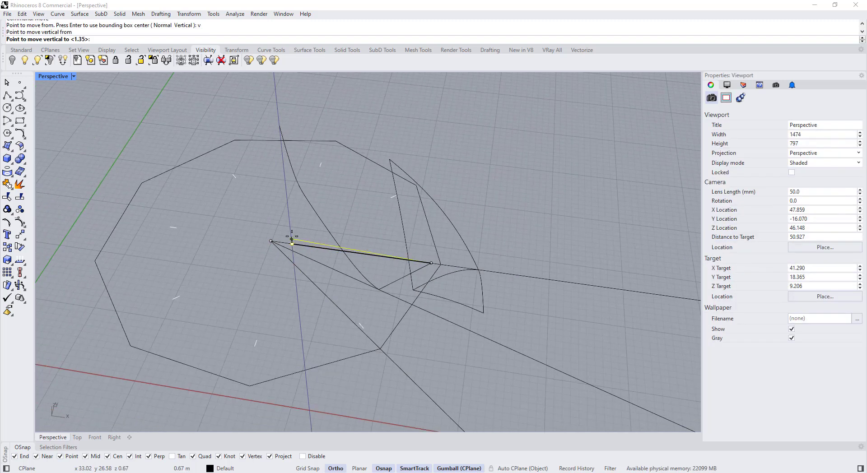
pyautogui.click(282, 458)
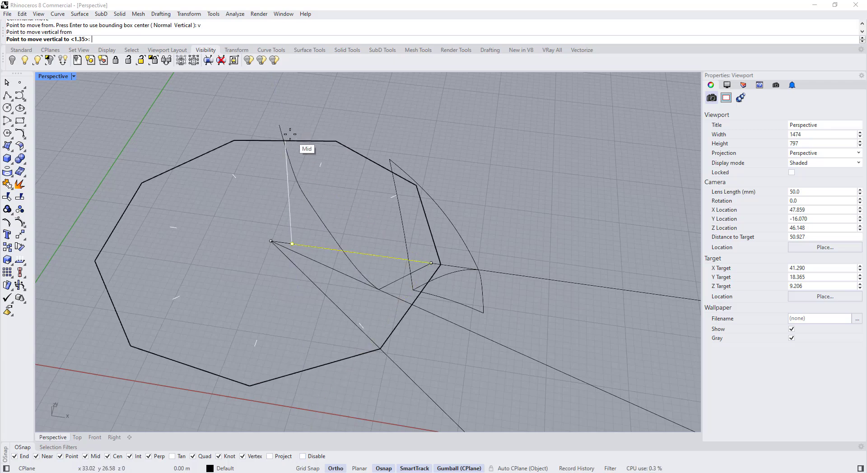
pyautogui.click(279, 126)
# - Rebuild the raised straight line with a point count of 4 and degree 3, deleting the input
pyautogui.scroll(-2, 418, 311)
pyautogui.moveTo(418, 311); pyautogui.dragTo(358, 229, button='right')
pyautogui.scroll(6, 364, 259)
pyautogui.press('Escape')
pyautogui.click(378, 239)
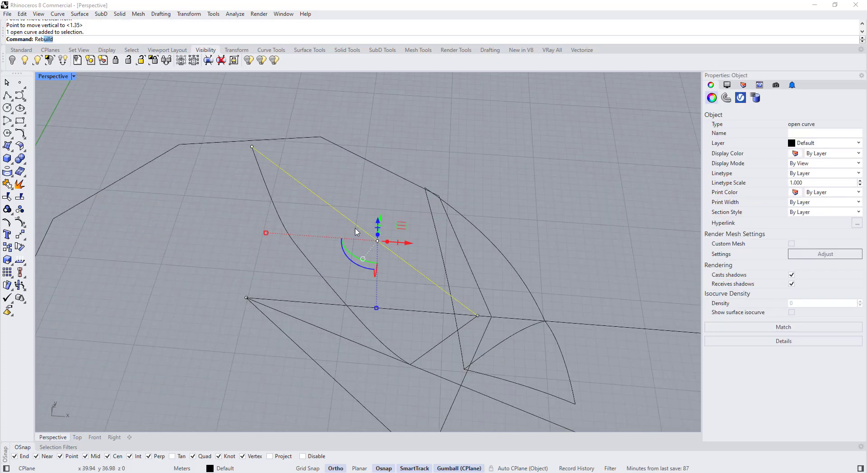
pyautogui.press('Return')
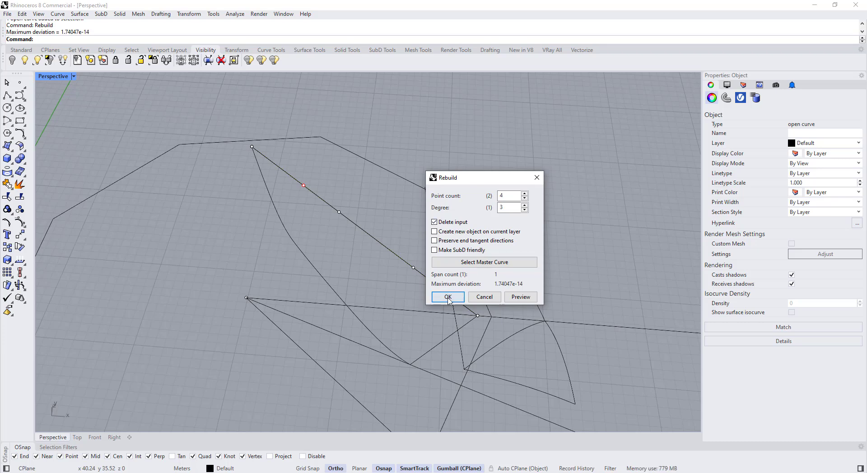
pyautogui.click(448, 298)
# - Raise the two middle control points of the rebuilt edge curve vertically so it bows upward
pyautogui.scroll(-6, 380, 257)
pyautogui.moveTo(384, 276); pyautogui.dragTo(364, 254, button='right')
pyautogui.scroll(4, 366, 235)
pyautogui.moveTo(373, 229); pyautogui.dragTo(395, 321)
pyautogui.moveTo(394, 322); pyautogui.dragTo(441, 301, button='right')
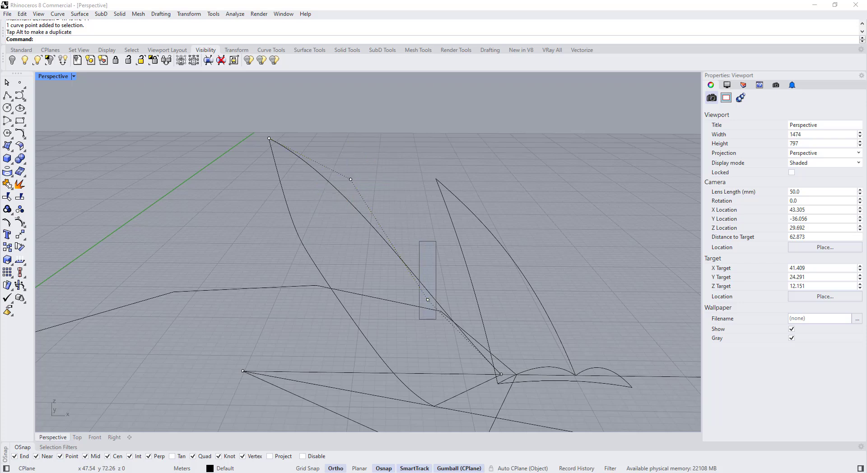
pyautogui.moveTo(435, 319); pyautogui.dragTo(436, 320)
pyautogui.moveTo(428, 272); pyautogui.dragTo(429, 243)
# - Raise the fifth control point from the tip on the six-point edge curve vertically, next to its outer end
pyautogui.scroll(-6, 424, 251)
pyautogui.click(366, 263)
pyautogui.moveTo(366, 263); pyautogui.dragTo(396, 341, button='right')
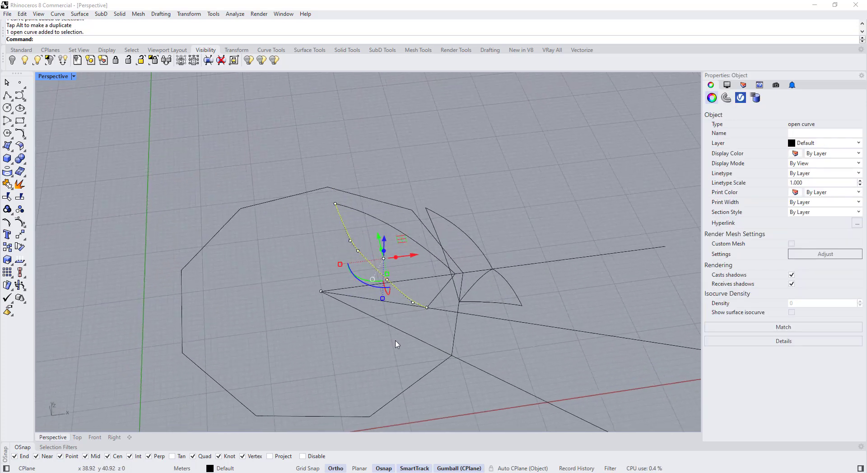
pyautogui.scroll(8, 400, 291)
pyautogui.moveTo(429, 298); pyautogui.dragTo(483, 381)
pyautogui.moveTo(483, 382); pyautogui.dragTo(432, 322, button='right')
pyautogui.scroll(-12, 432, 323)
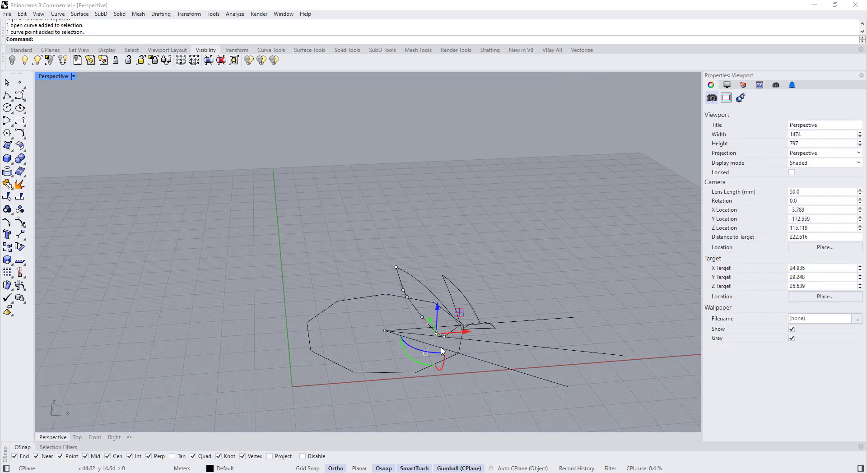
pyautogui.scroll(10, 436, 333)
pyautogui.moveTo(437, 316); pyautogui.dragTo(437, 285)
pyautogui.scroll(4, 391, 264)
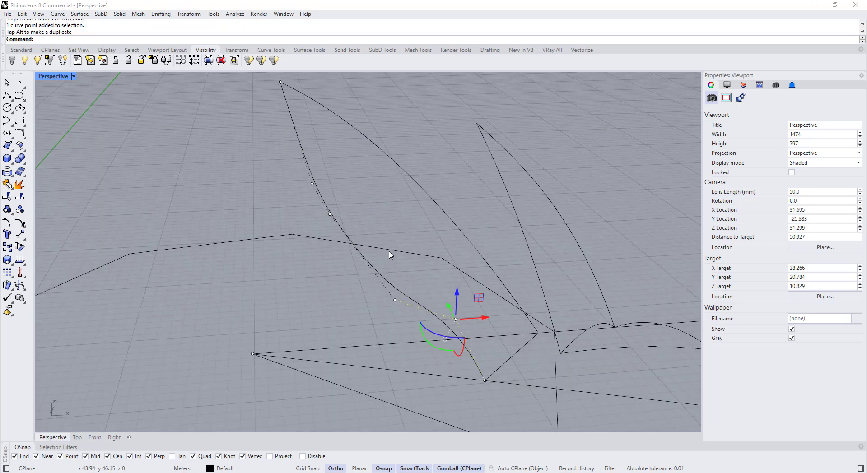
# - Raise the fourth, second and third control points of the six-point edge curve vertically to smooth its rise toward the tip
pyautogui.moveTo(389, 252); pyautogui.dragTo(412, 333)
pyautogui.hotkey('ctrl', 'z')
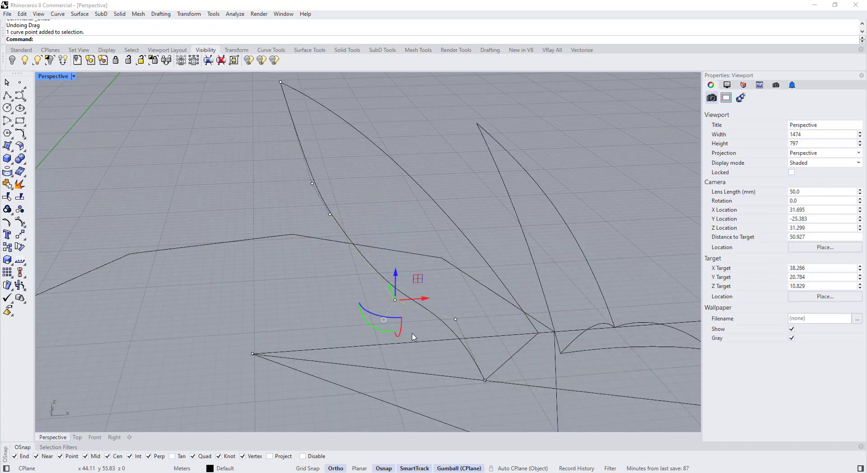
pyautogui.moveTo(395, 278); pyautogui.dragTo(396, 215)
pyautogui.scroll(3, 339, 214)
pyautogui.scroll(-3, 332, 242)
pyautogui.moveTo(283, 187); pyautogui.dragTo(321, 205)
pyautogui.moveTo(307, 166); pyautogui.dragTo(307, 119)
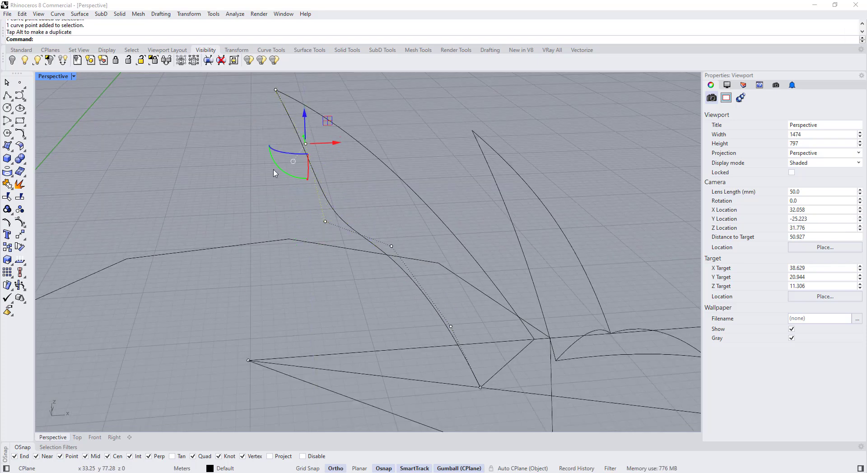
pyautogui.moveTo(255, 193); pyautogui.dragTo(371, 252)
pyautogui.moveTo(325, 221); pyautogui.dragTo(353, 163)
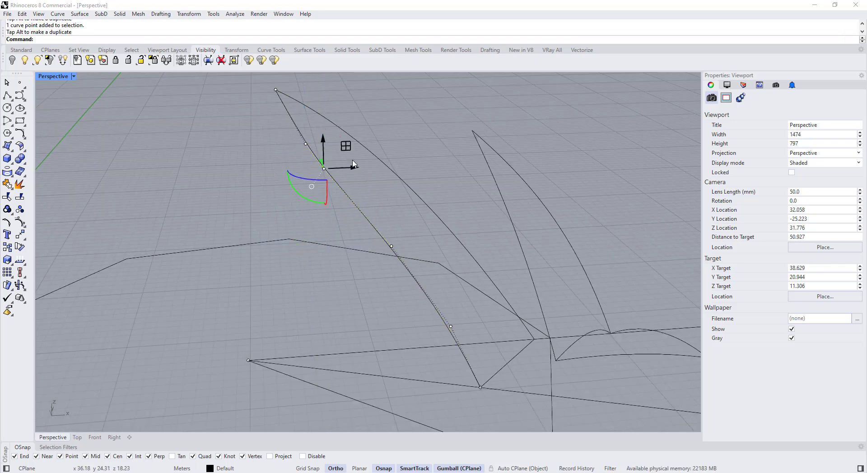
# - Examine from above how the petal's six-point edge curve lines up with the radial line below it
pyautogui.moveTo(352, 165); pyautogui.dragTo(333, 266, button='right')
pyautogui.scroll(-5, 316, 232)
pyautogui.moveTo(234, 229); pyautogui.dragTo(388, 262, button='right')
pyautogui.scroll(8, 387, 262)
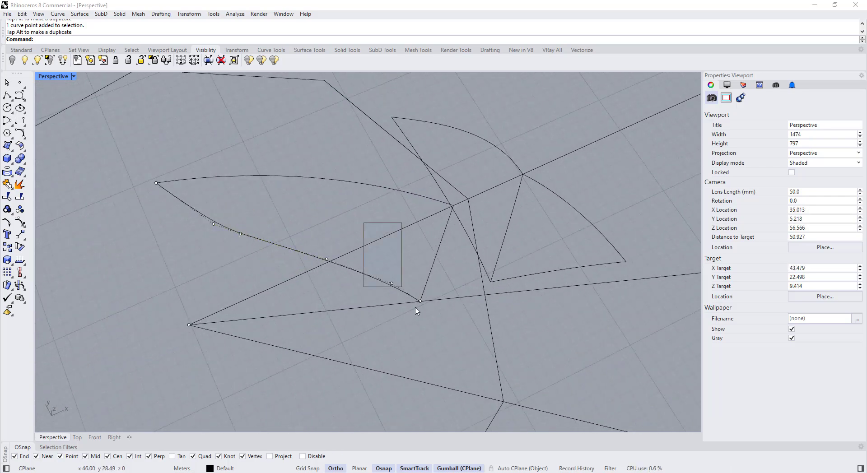
pyautogui.moveTo(416, 310); pyautogui.dragTo(417, 311)
pyautogui.scroll(5, 372, 284)
pyautogui.moveTo(367, 148); pyautogui.dragTo(421, 312)
pyautogui.scroll(-5, 421, 312)
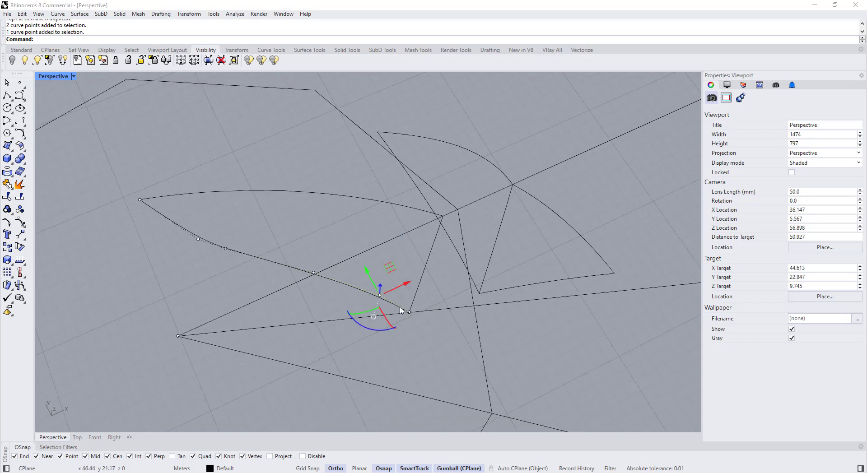
pyautogui.scroll(-3, 399, 308)
pyautogui.click(357, 307)
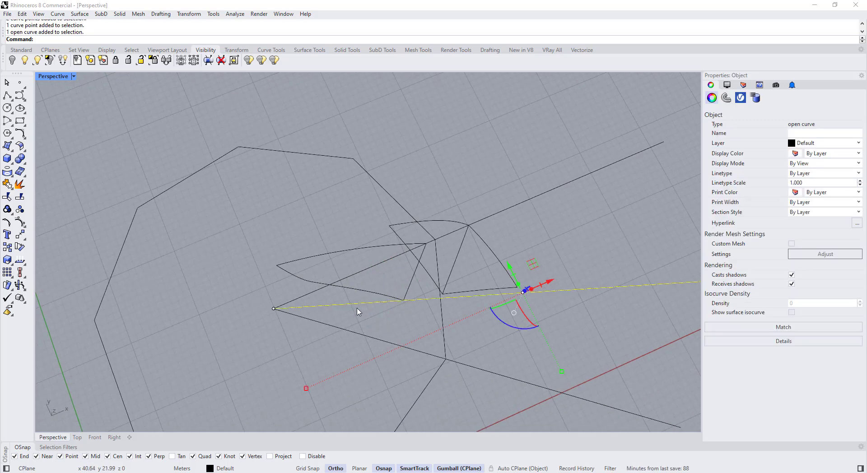
pyautogui.scroll(3, 415, 295)
pyautogui.click(365, 297)
# - Move the edge curve's fifth control point about 1.6 m outward along the radial line's direction, checking its alignment in top view
pyautogui.moveTo(336, 230); pyautogui.dragTo(381, 330)
pyautogui.doubleClick(51, 77)
pyautogui.doubleClick(49, 77)
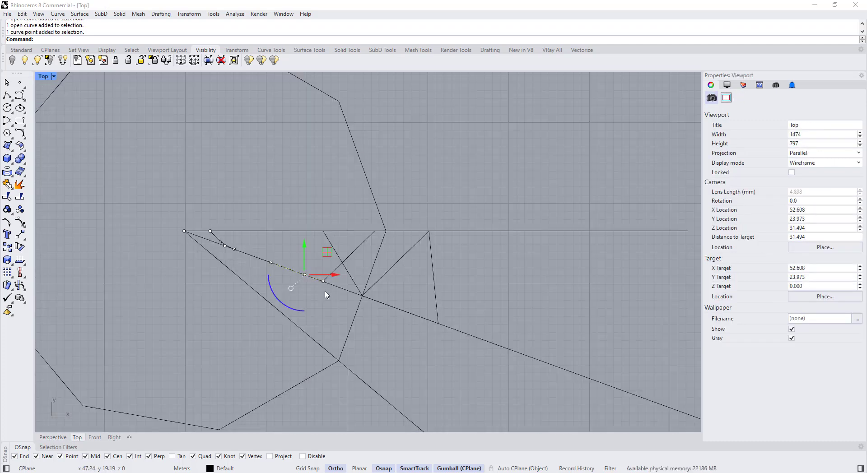
pyautogui.scroll(15, 291, 275)
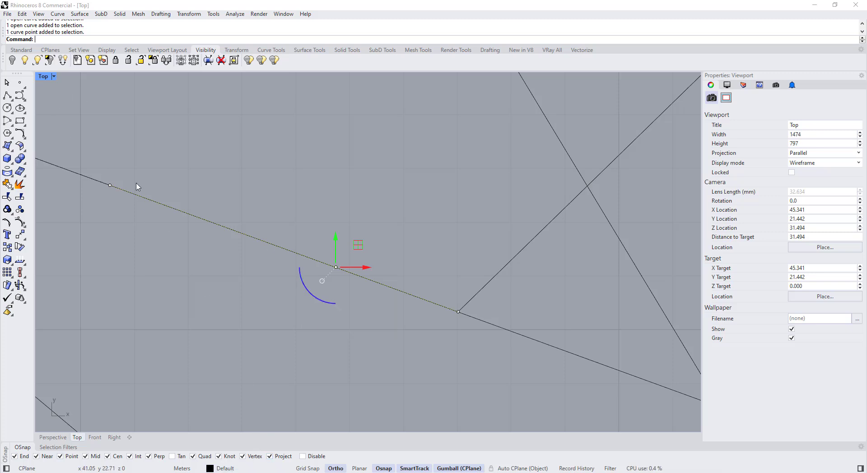
pyautogui.doubleClick(43, 77)
pyautogui.doubleClick(379, 78)
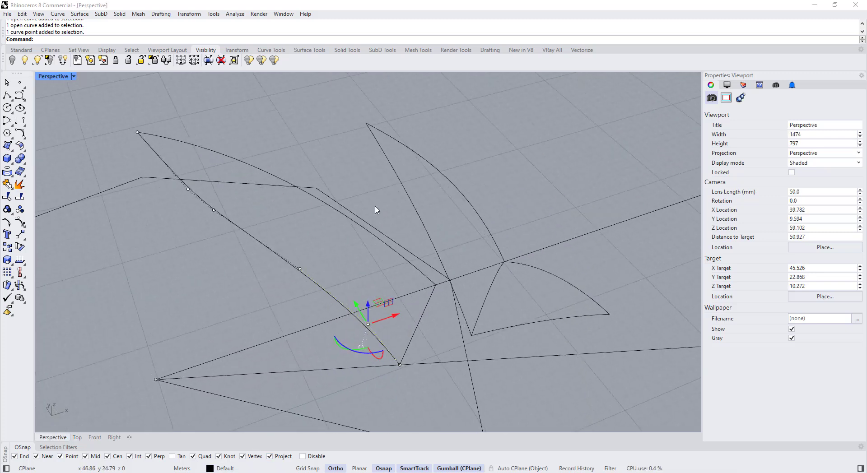
pyautogui.scroll(3, 375, 209)
pyautogui.click(24, 239)
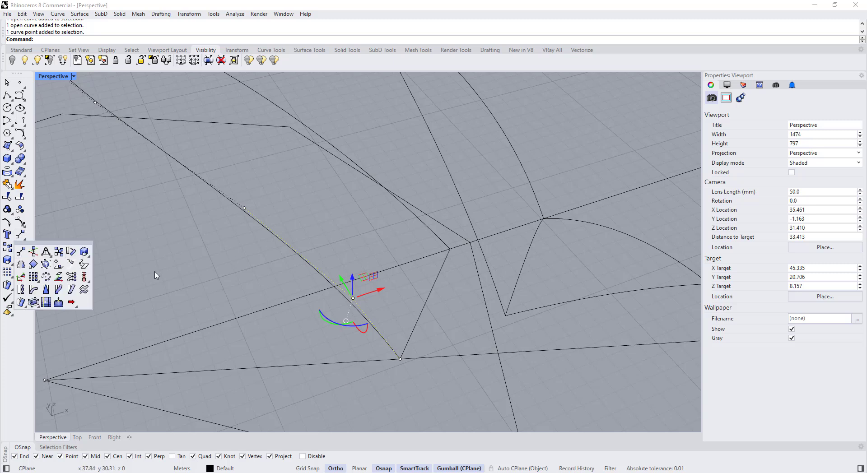
pyautogui.click(21, 251)
pyautogui.click(329, 363)
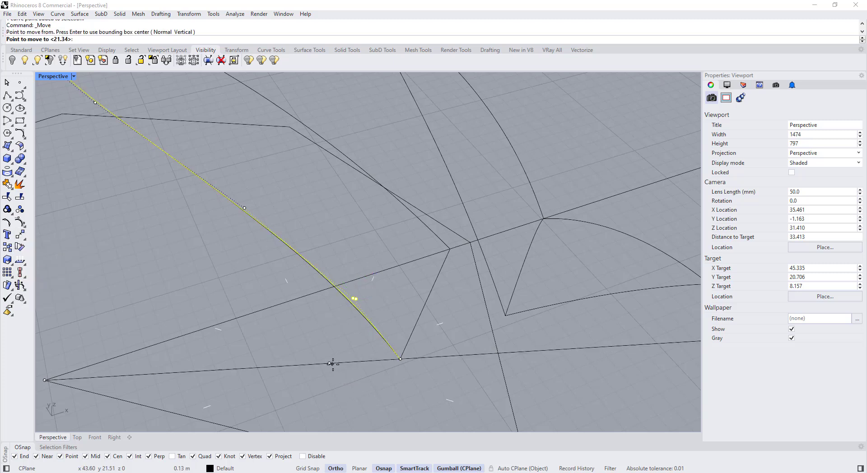
pyautogui.scroll(-8, 357, 361)
pyautogui.click(358, 362)
# - Move the edge curve's fourth control point about 3.6 m outward, using points on the radial line as reference
pyautogui.scroll(4, 326, 302)
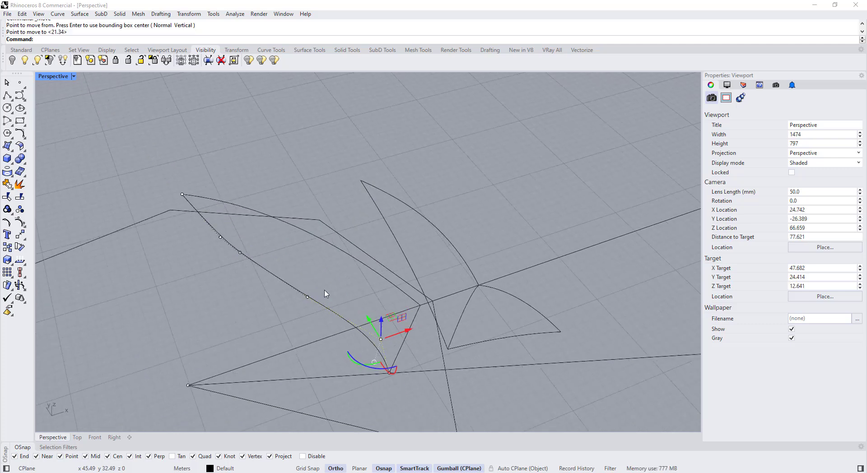
pyautogui.moveTo(286, 263); pyautogui.dragTo(329, 328)
pyautogui.rightClick(317, 392)
pyautogui.click(314, 396)
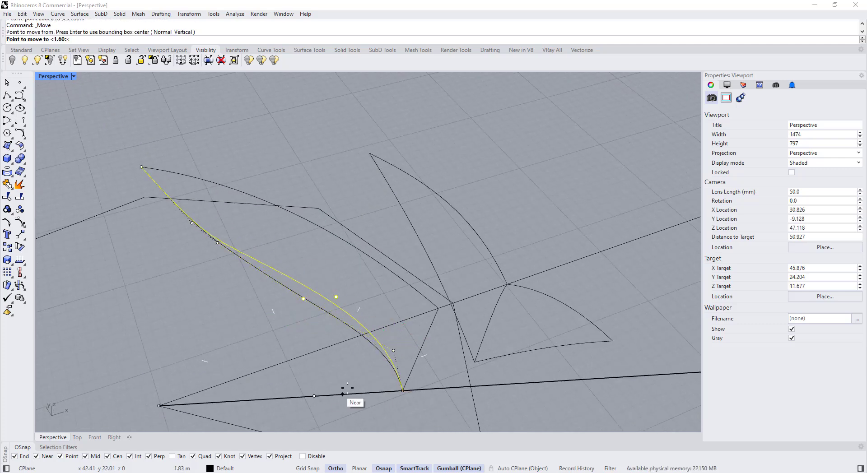
pyautogui.click(362, 389)
# - Move the edge curve's third control point from the tip about 3.98 m outward along the radial line's direction
pyautogui.scroll(-4, 362, 389)
pyautogui.moveTo(286, 303); pyautogui.dragTo(231, 311, button='right')
pyautogui.scroll(6, 230, 289)
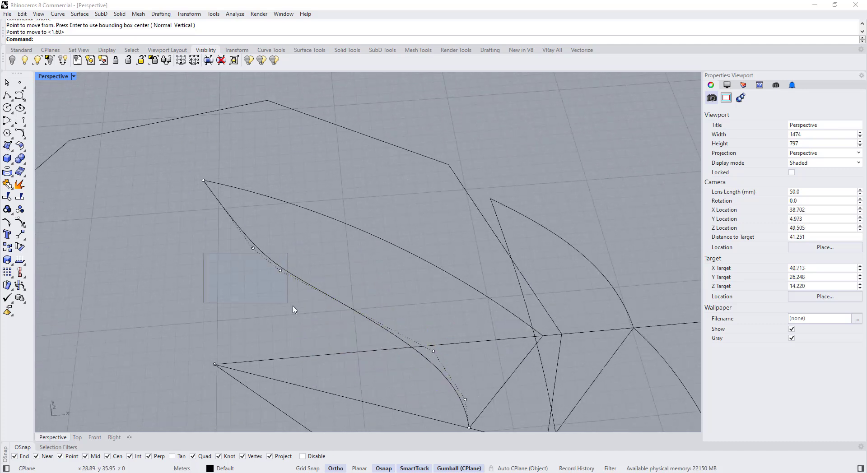
pyautogui.moveTo(294, 310); pyautogui.dragTo(294, 310)
pyautogui.press('Return')
pyautogui.click(314, 383)
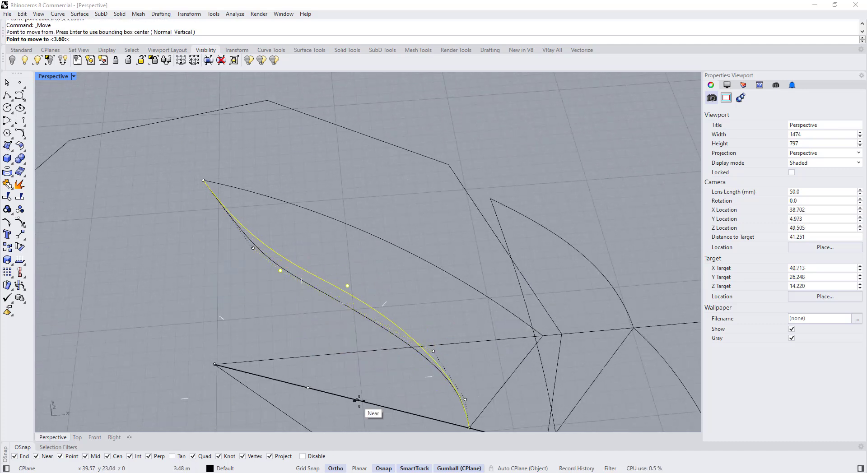
pyautogui.click(357, 400)
# - Move the control point next to the tip about 2.24 m outward along the radial line's direction
pyautogui.moveTo(217, 234); pyautogui.dragTo(281, 282)
pyautogui.press('Return')
pyautogui.click(303, 387)
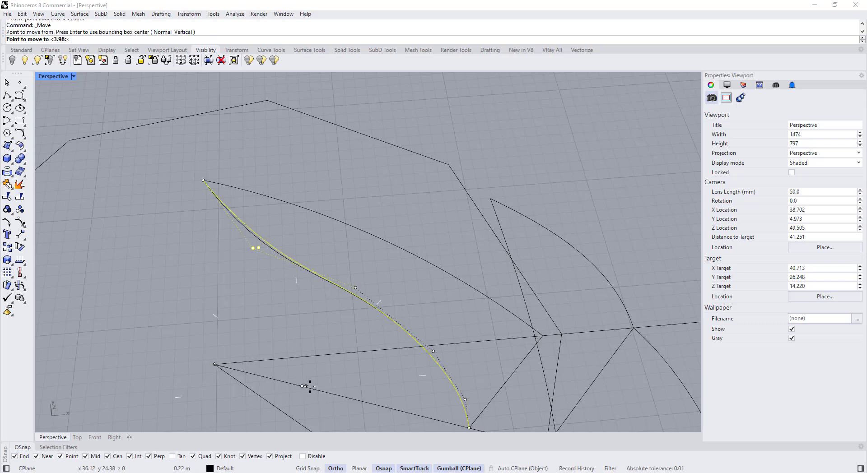
pyautogui.click(337, 395)
# - Show the control points of both petal edge curves that meet at the tip
pyautogui.scroll(-6, 358, 319)
pyautogui.moveTo(303, 325); pyautogui.dragTo(267, 207, button='right')
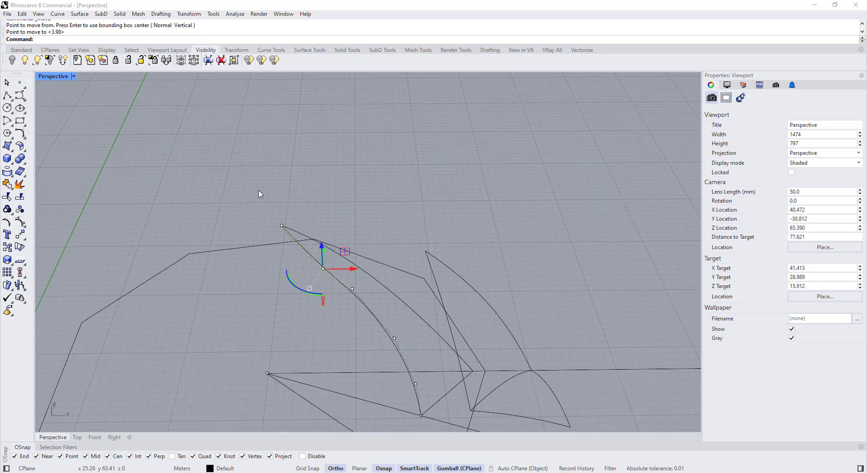
pyautogui.moveTo(259, 192); pyautogui.dragTo(291, 235)
pyautogui.moveTo(304, 326); pyautogui.dragTo(302, 323, button='right')
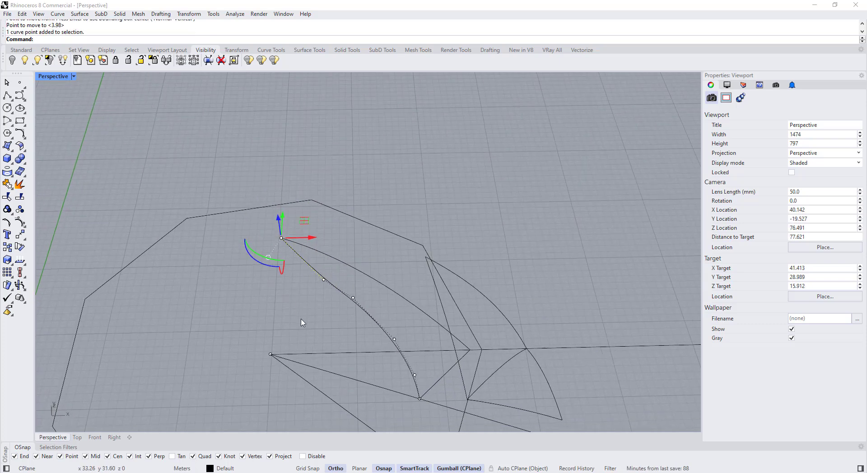
pyautogui.click(337, 257)
pyautogui.keyDown('shift'); pyautogui.click(297, 260); pyautogui.keyUp('shift')
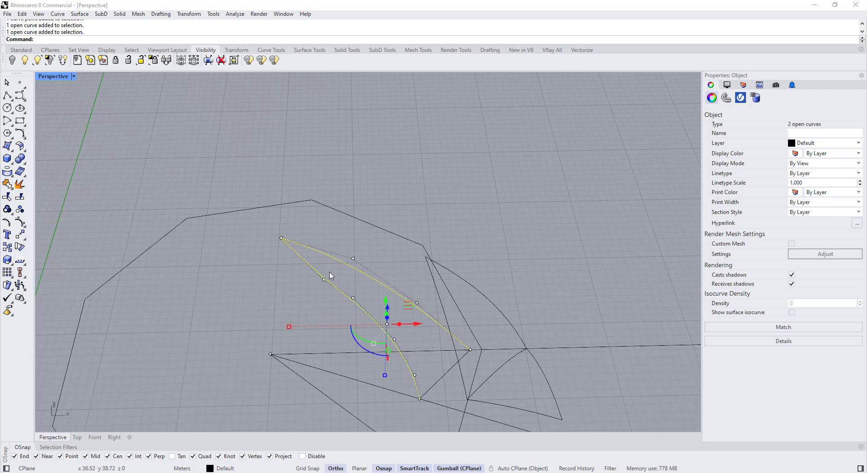
pyautogui.click(300, 291)
pyautogui.click(307, 264)
pyautogui.keyDown('shift'); pyautogui.click(315, 251); pyautogui.keyUp('shift')
pyautogui.press('F10')
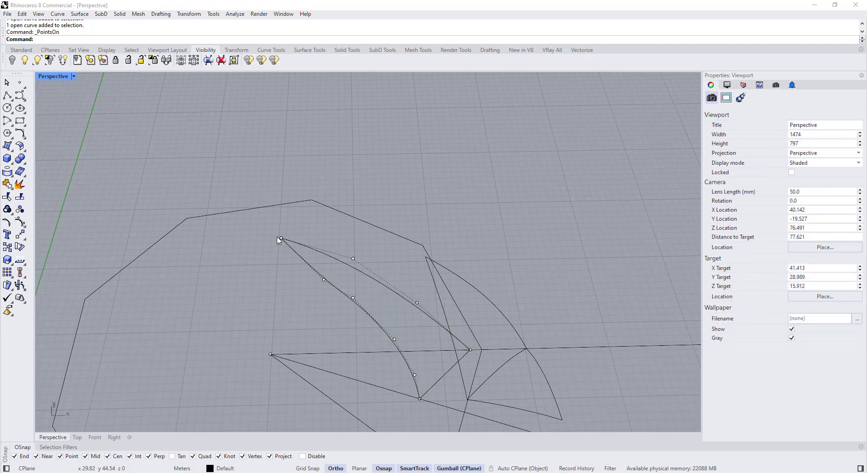
# - Try to move both edge curves' shared tip points outward along the six-point curve's radial line and check them in top view
pyautogui.moveTo(292, 258); pyautogui.dragTo(291, 259)
pyautogui.moveTo(333, 371); pyautogui.dragTo(324, 351, button='right')
pyautogui.press('Return')
pyautogui.click(325, 352)
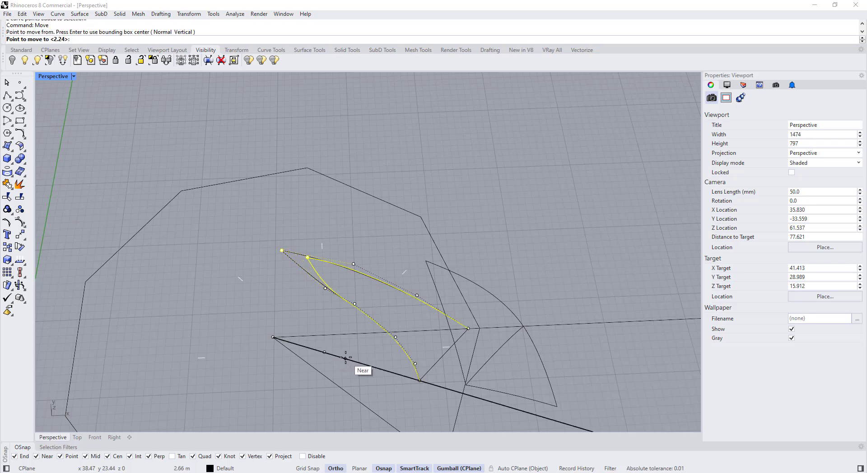
pyautogui.click(345, 357)
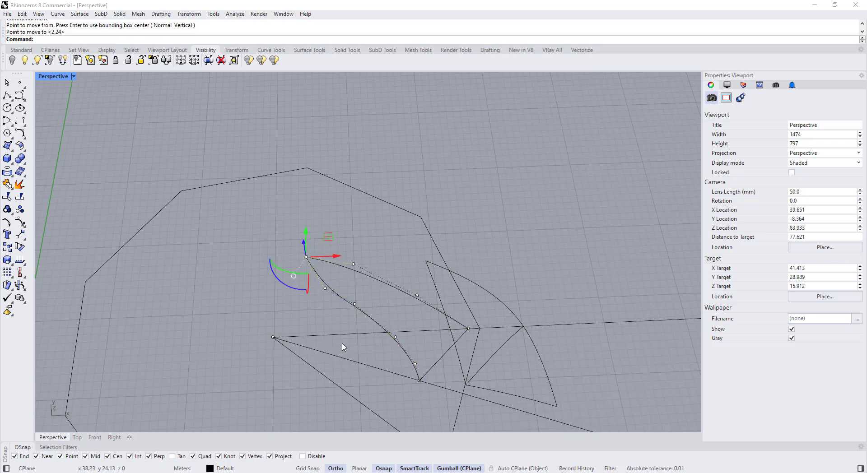
pyautogui.doubleClick(48, 76)
pyautogui.doubleClick(43, 76)
pyautogui.scroll(5, 381, 237)
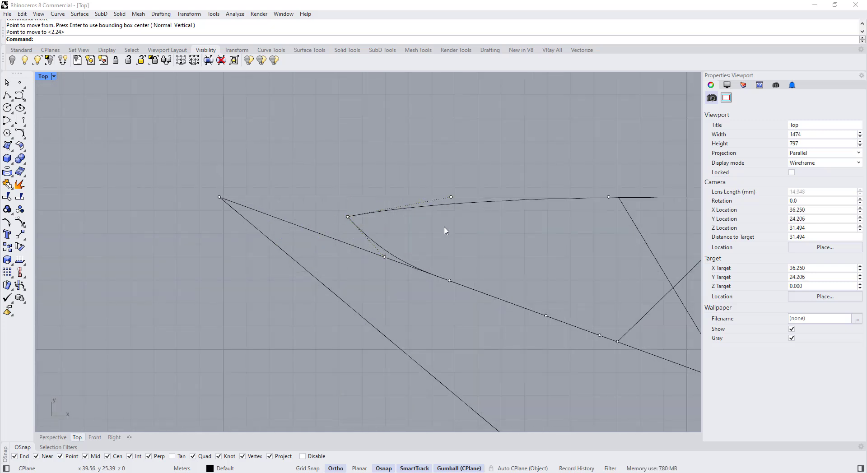
pyautogui.scroll(-5, 445, 230)
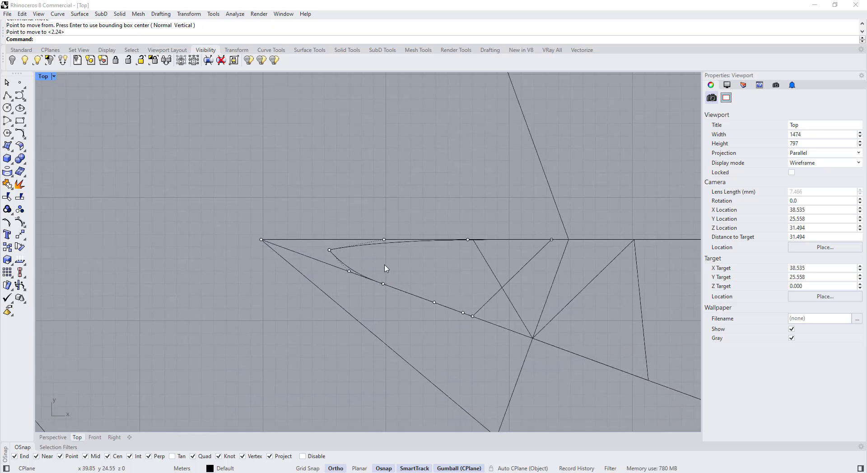
pyautogui.hotkey('ctrl', 'z')
# - Undo the last move of the edge curves' tip points, select the lower edge curve and return to the four-viewport layout
pyautogui.press('Escape')
pyautogui.press('Escape')
pyautogui.scroll(4, 348, 259)
pyautogui.click(328, 263)
pyautogui.scroll(-4, 377, 269)
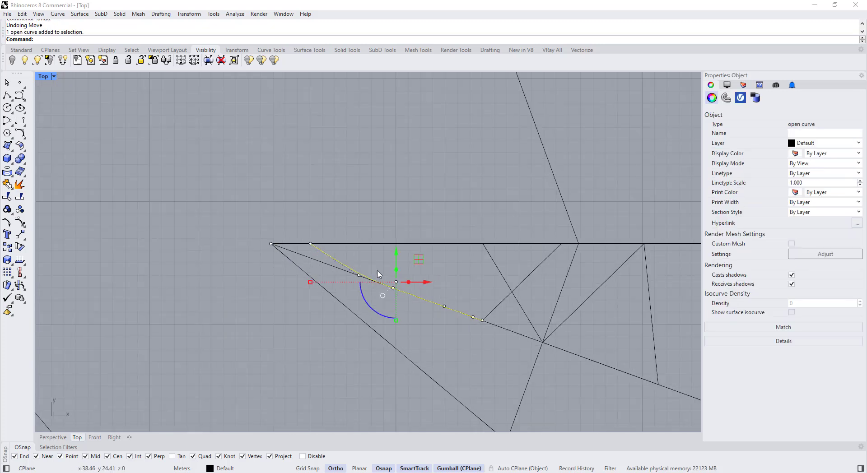
pyautogui.scroll(3, 318, 249)
pyautogui.doubleClick(43, 78)
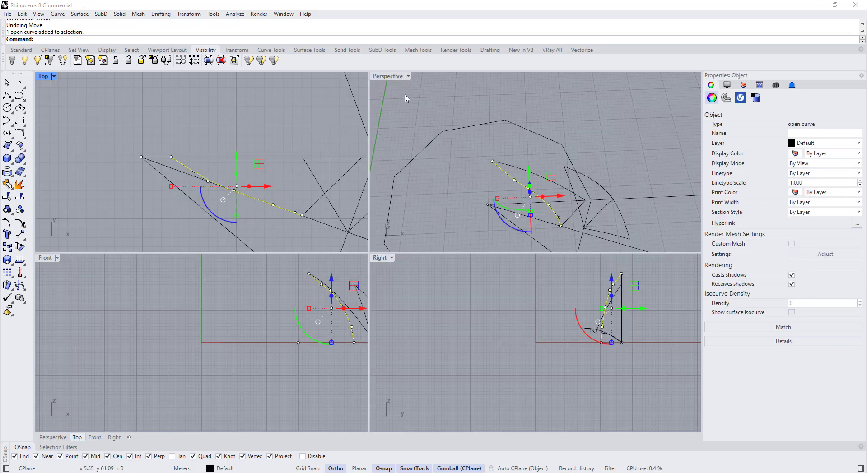
# - Show the control points of both petal edge curves and select the two coincident points at their shared tip
pyautogui.click(181, 191)
pyautogui.click(193, 191)
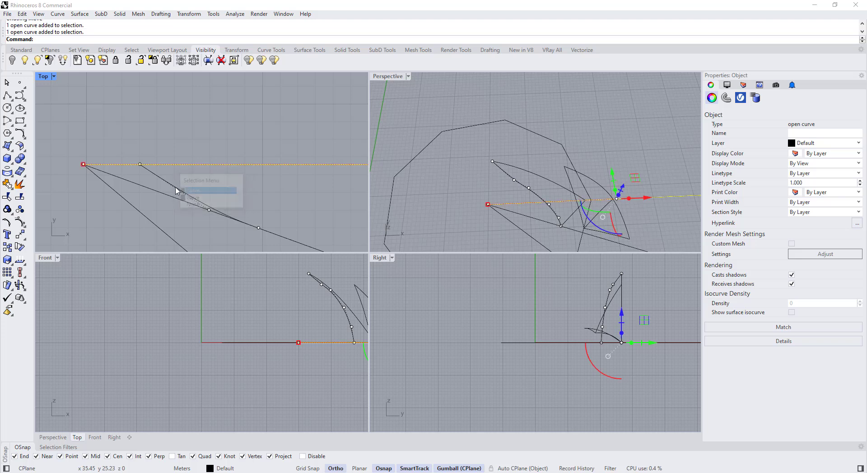
pyautogui.click(147, 177)
pyautogui.click(175, 165)
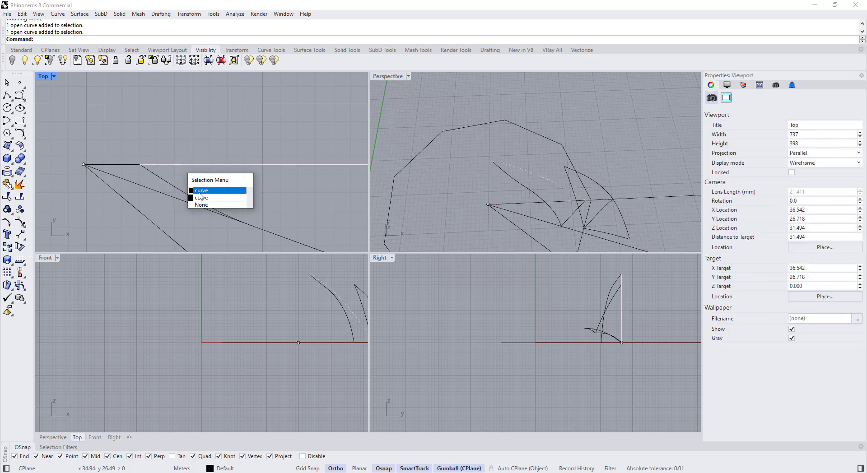
pyautogui.click(190, 190)
pyautogui.keyDown('shift'); pyautogui.click(188, 194); pyautogui.keyUp('shift')
pyautogui.moveTo(128, 133); pyautogui.dragTo(163, 199)
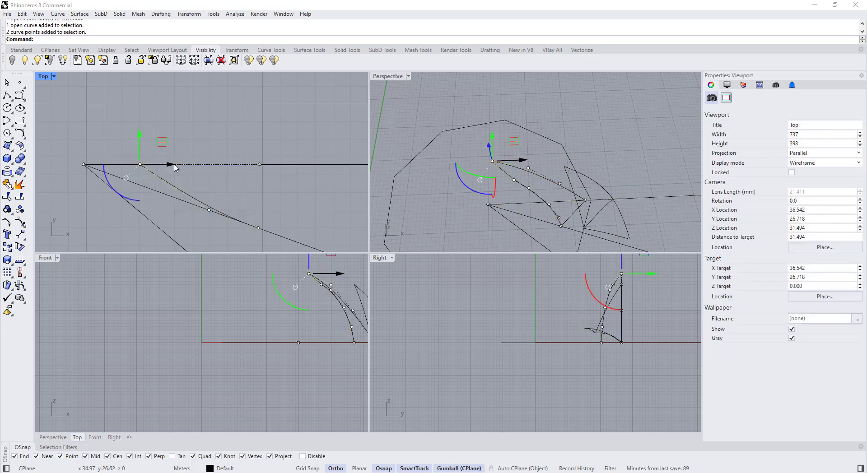
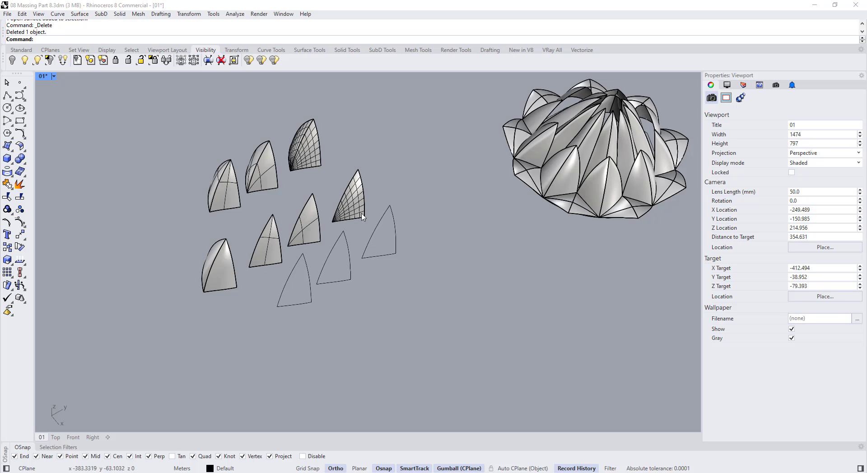
# - Examine the three separate curves that make up the front petal outline in the massing file
pyautogui.click(316, 227)
pyautogui.click(277, 296)
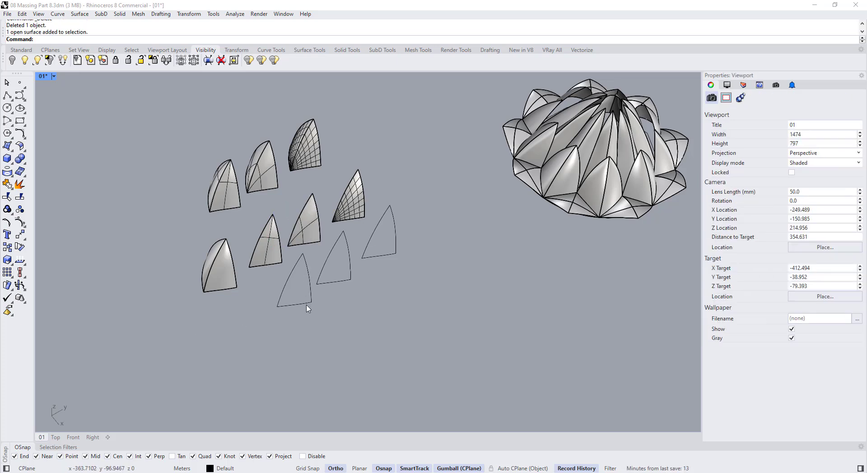
pyautogui.moveTo(267, 309); pyautogui.dragTo(267, 307)
pyautogui.scroll(3, 307, 308)
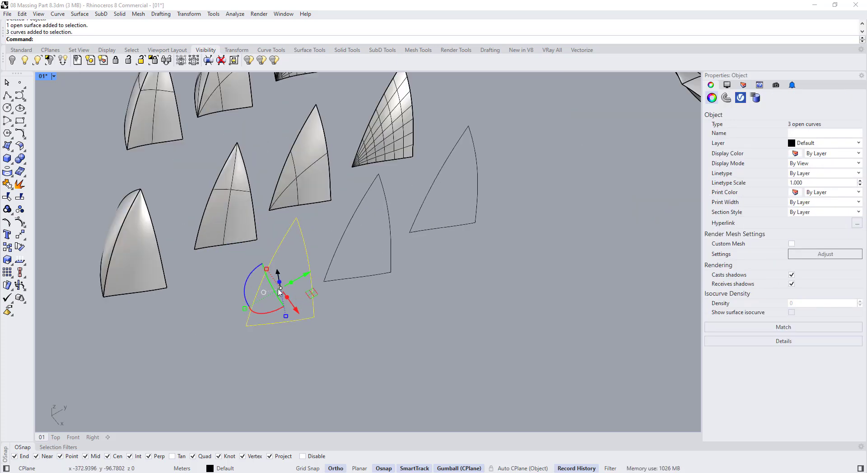
pyautogui.click(316, 332)
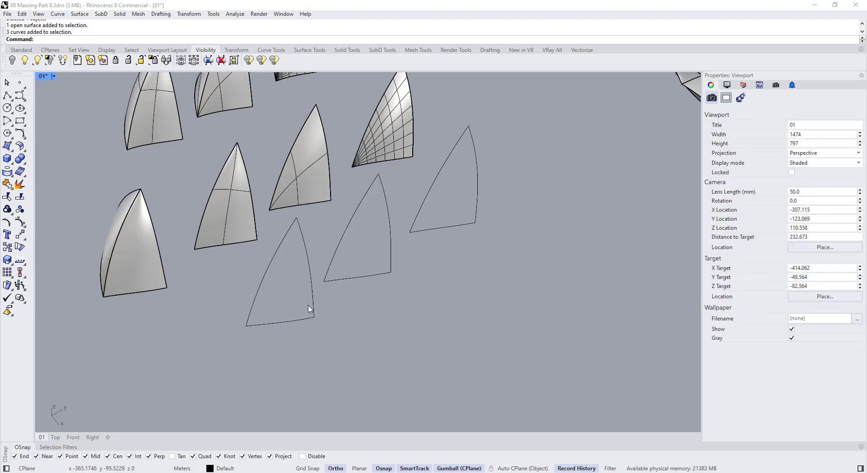
pyautogui.click(312, 312)
pyautogui.click(275, 265)
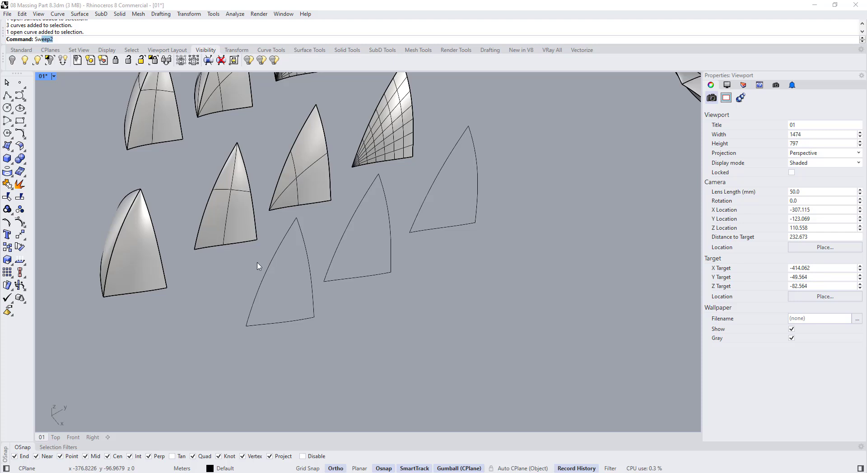
# - Create a Sweep 2 Rails surface on the front petal outline, with its two rising sides as rails and its base curve as unchanged cross section
pyautogui.click(7, 158)
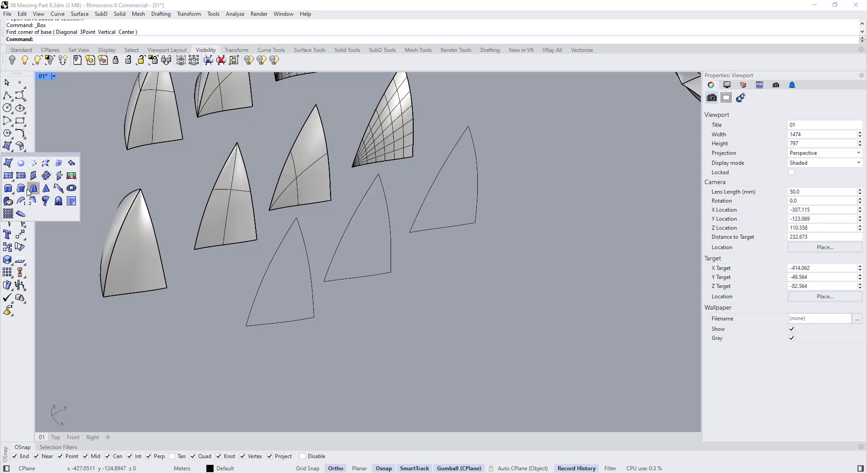
pyautogui.click(32, 201)
pyautogui.click(264, 284)
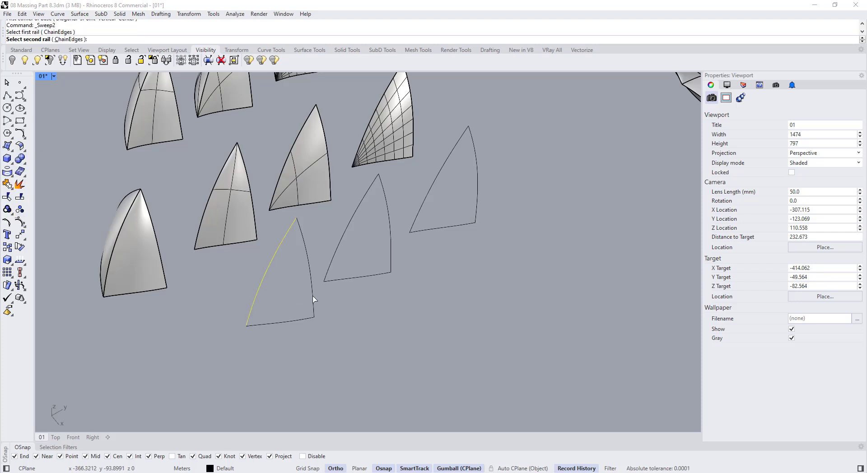
pyautogui.click(312, 299)
pyautogui.click(304, 320)
pyautogui.press('Return')
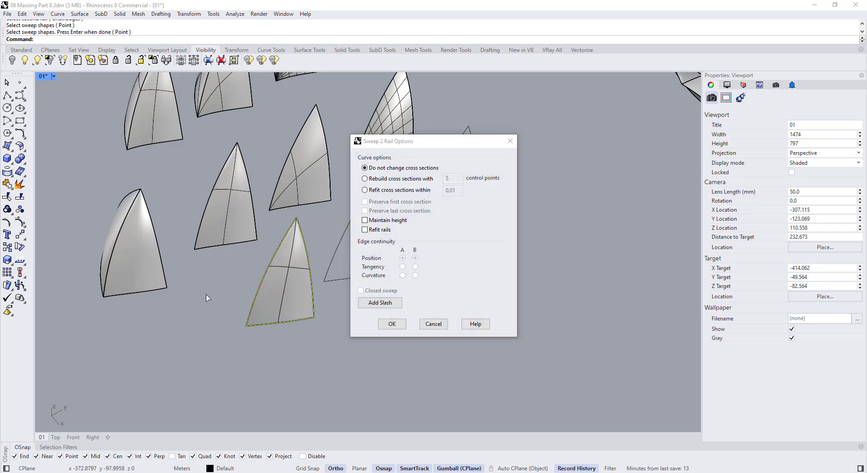
pyautogui.press('Return')
# - Create a surface from edge curves using the three curves of the middle petal outline
pyautogui.scroll(4, 302, 241)
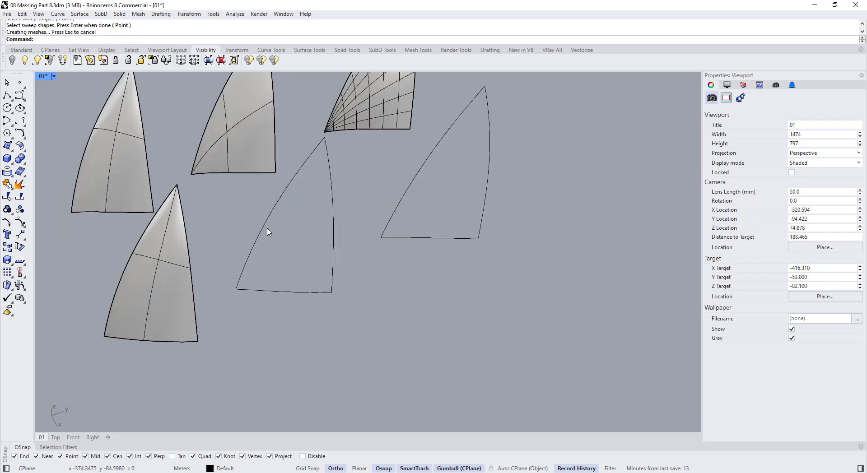
pyautogui.click(268, 232)
pyautogui.moveTo(333, 310); pyautogui.dragTo(235, 246)
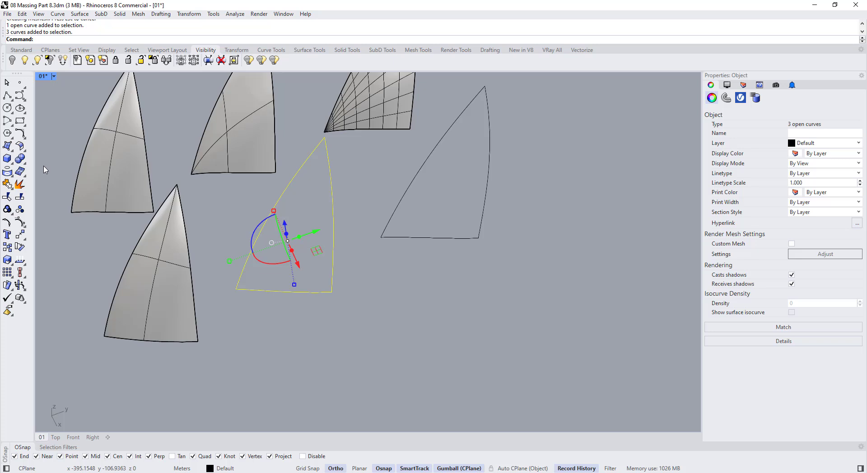
pyautogui.click(16, 151)
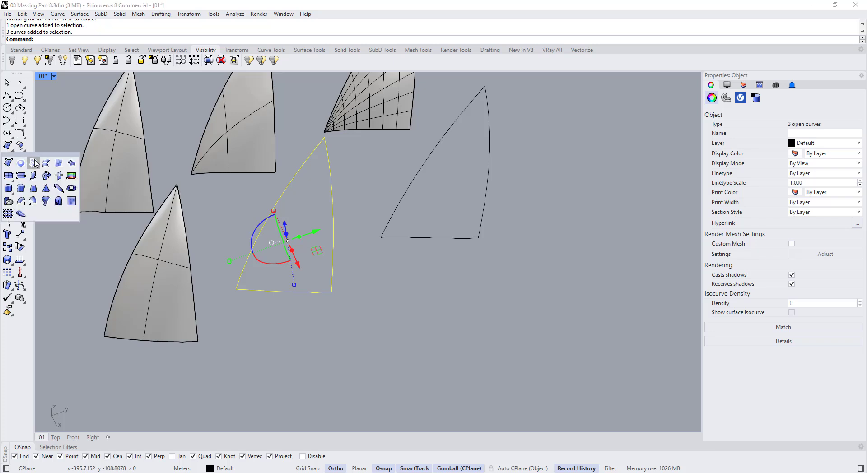
pyautogui.click(61, 164)
pyautogui.click(279, 329)
# - Create a network surface from the three curves of the last remaining petal outline
pyautogui.keyDown('shift'); pyautogui.moveTo(359, 266); pyautogui.dragTo(339, 299, button='right'); pyautogui.keyUp('shift')
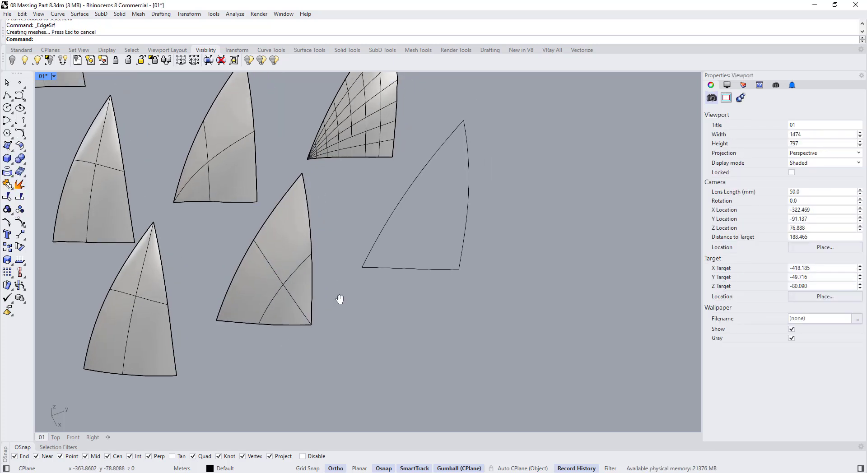
pyautogui.moveTo(473, 286); pyautogui.dragTo(364, 226)
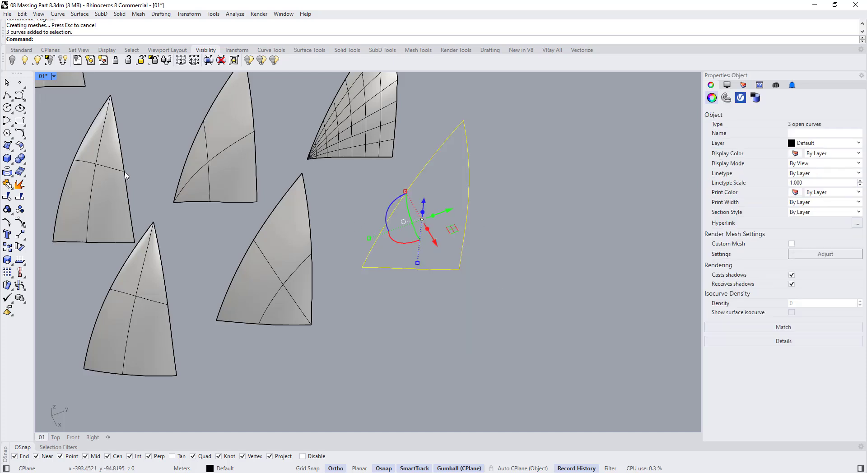
pyautogui.click(12, 151)
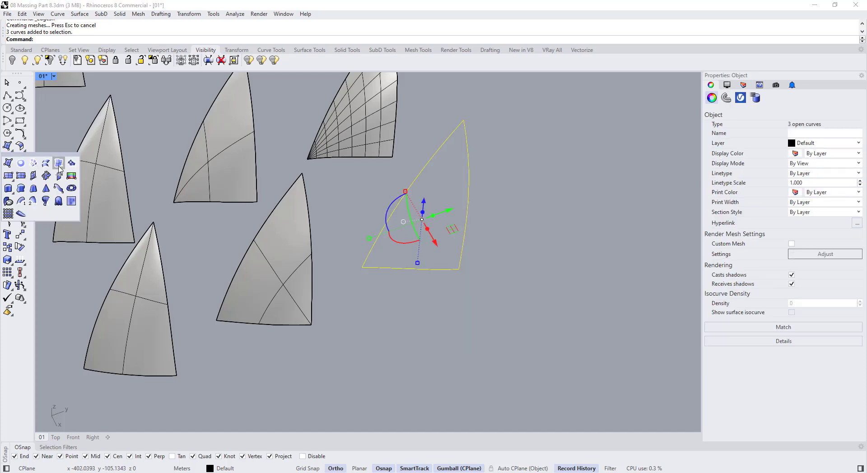
pyautogui.click(33, 162)
pyautogui.click(397, 298)
# - Compare the isocurve layouts of the three new petal surfaces with the neighbouring rows and the assembled temple
pyautogui.scroll(-5, 394, 283)
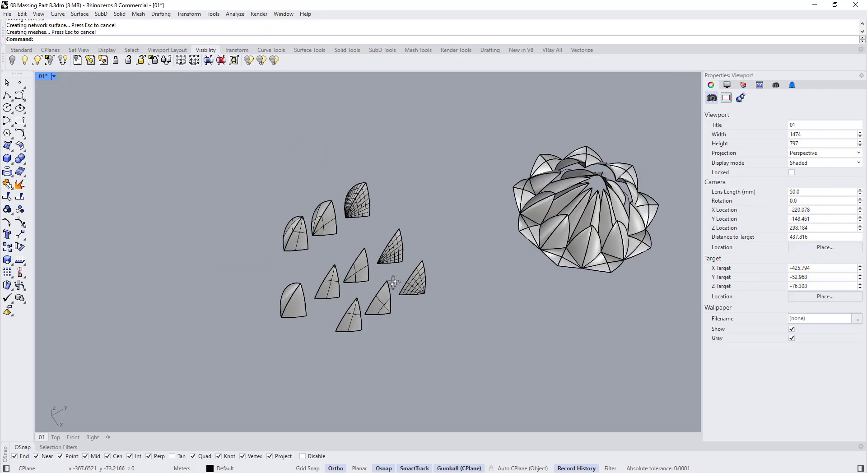
pyautogui.scroll(5, 393, 283)
pyautogui.click(312, 318)
pyautogui.click(409, 276)
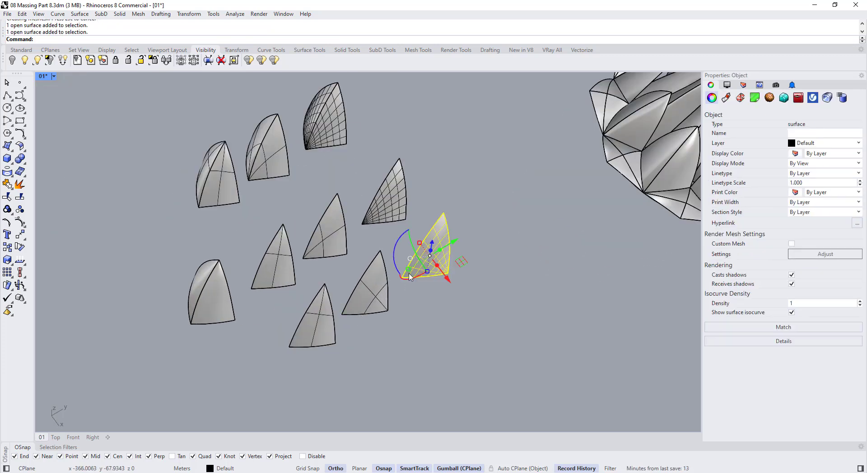
pyautogui.click(392, 242)
pyautogui.scroll(5, 358, 219)
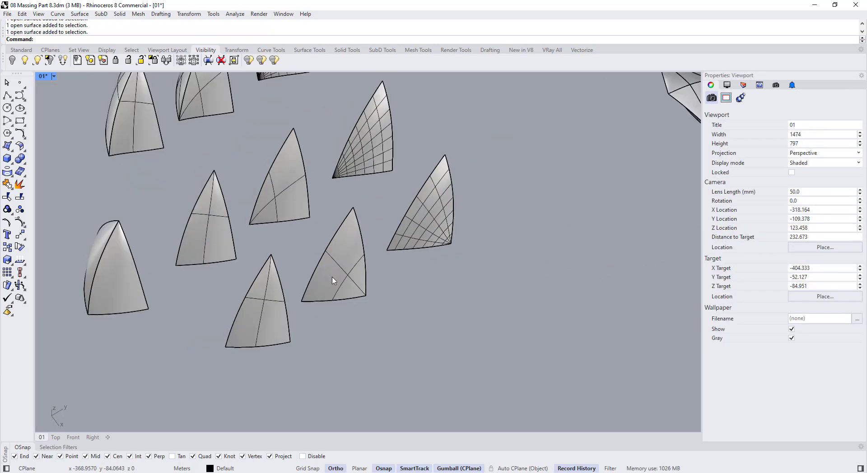
pyautogui.keyDown('shift'); pyautogui.moveTo(315, 268); pyautogui.dragTo(294, 251, button='right'); pyautogui.keyUp('shift')
pyautogui.scroll(-4, 314, 261)
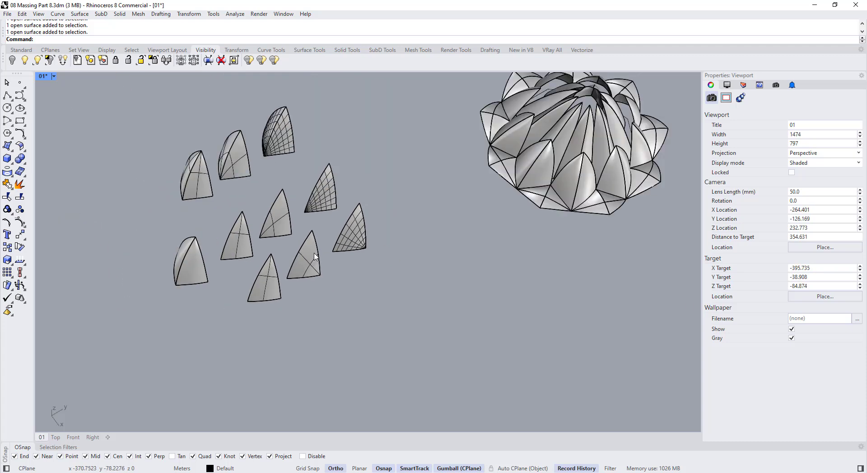
pyautogui.scroll(4, 315, 255)
# - Display the control points of the two-rail sweep and edge-curve petal surfaces to compare their structure
pyautogui.click(229, 263)
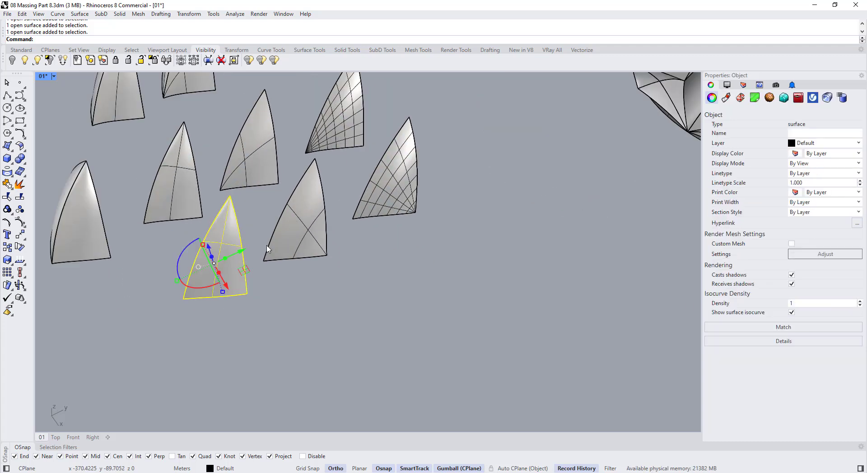
pyautogui.keyDown('shift'); pyautogui.click(303, 233); pyautogui.keyUp('shift')
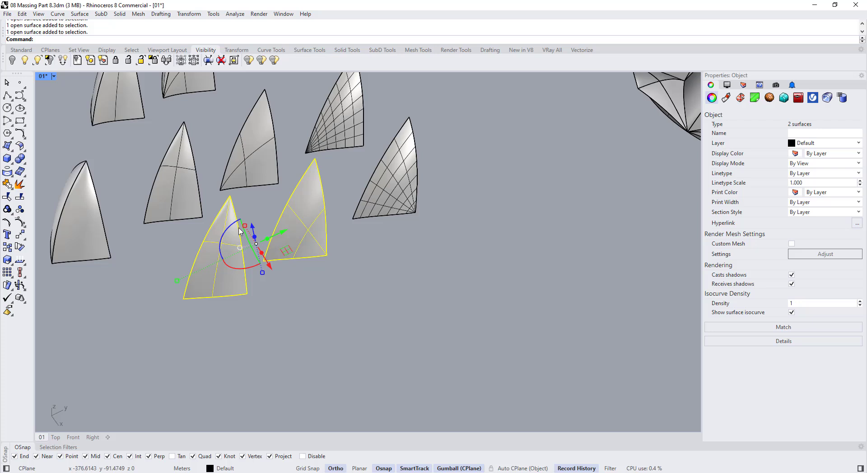
pyautogui.press('F10')
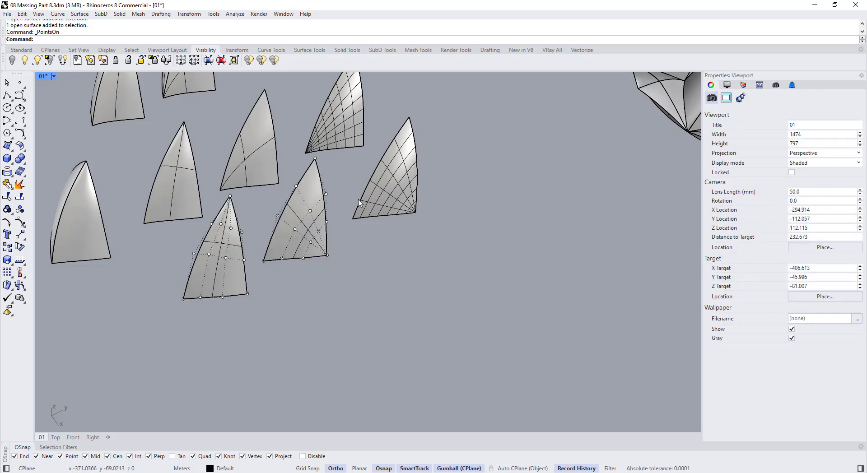
pyautogui.keyDown('shift'); pyautogui.moveTo(359, 203); pyautogui.dragTo(267, 273, button='right'); pyautogui.keyUp('shift')
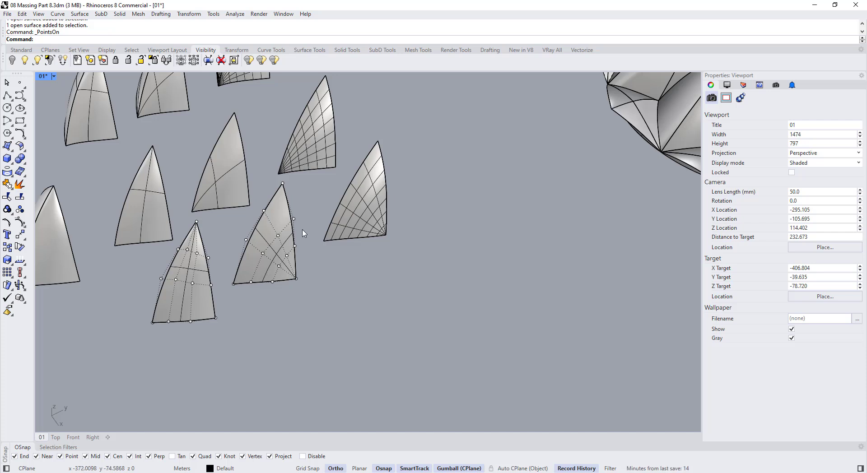
# - Display the network surface's control points, inspect individual points in its grid and turn the points off
pyautogui.click(347, 218)
pyautogui.press('F10')
pyautogui.scroll(3, 388, 177)
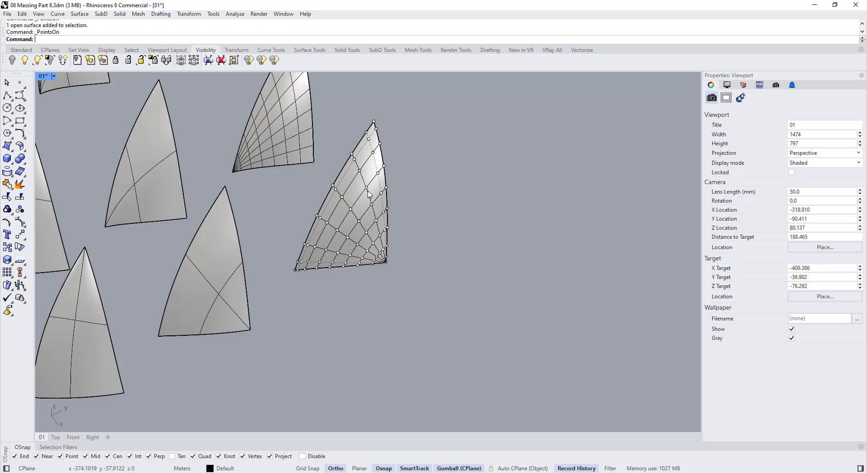
pyautogui.scroll(2, 368, 194)
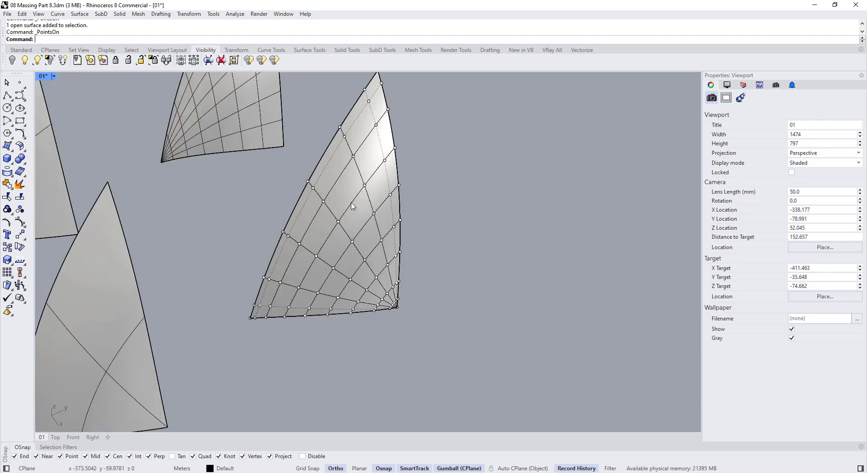
pyautogui.click(365, 187)
pyautogui.click(388, 215)
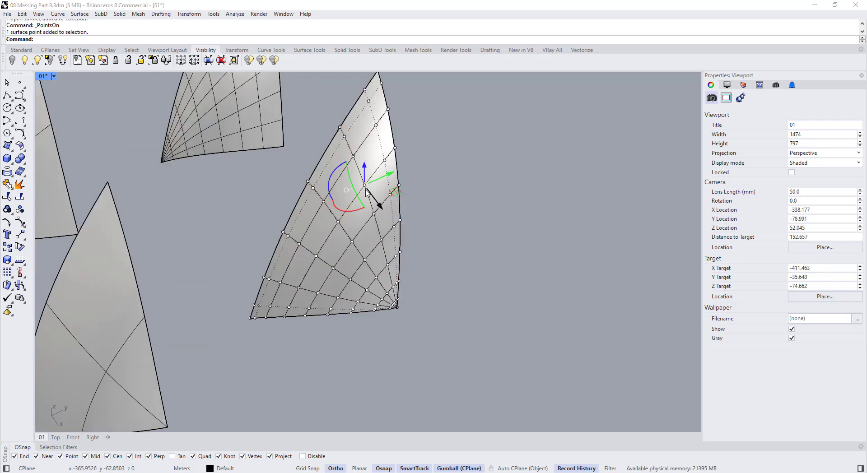
pyautogui.click(373, 215)
pyautogui.scroll(-5, 380, 196)
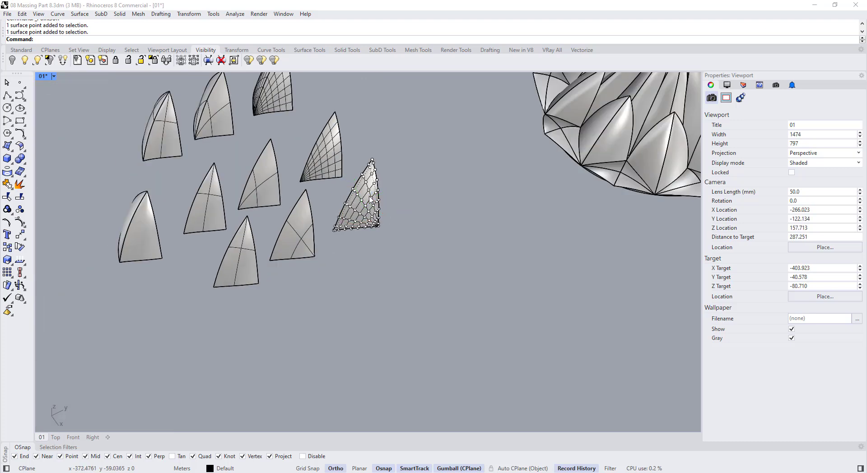
pyautogui.scroll(4, 369, 197)
pyautogui.scroll(-2, 349, 226)
pyautogui.press('Escape')
# - Compare the network and two-rail sweep surfaces with the other petals, then inspect the two-part petal polysurface from a low angle
pyautogui.click(358, 209)
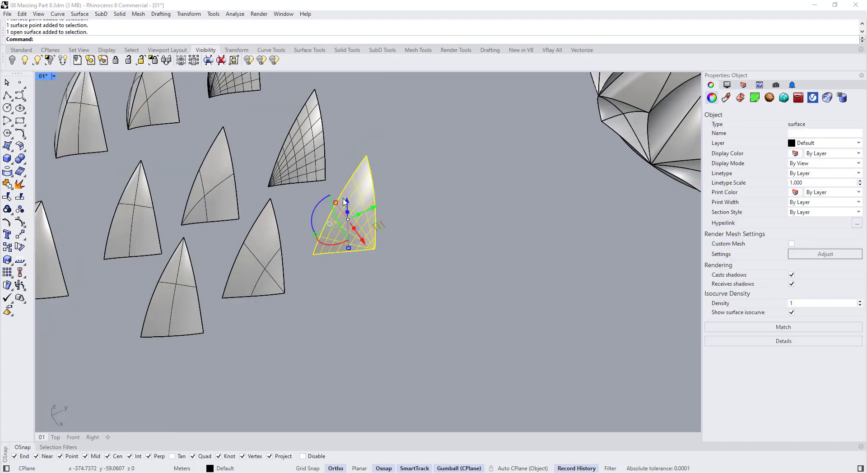
pyautogui.click(307, 322)
pyautogui.click(195, 310)
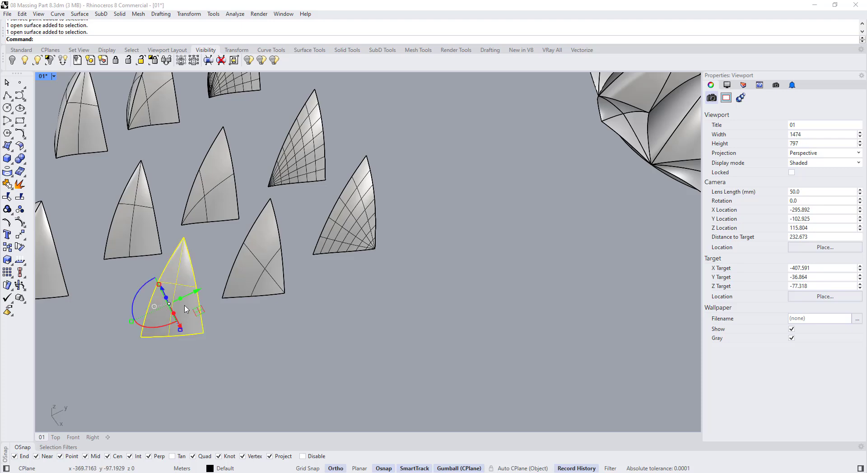
pyautogui.scroll(-6, 273, 323)
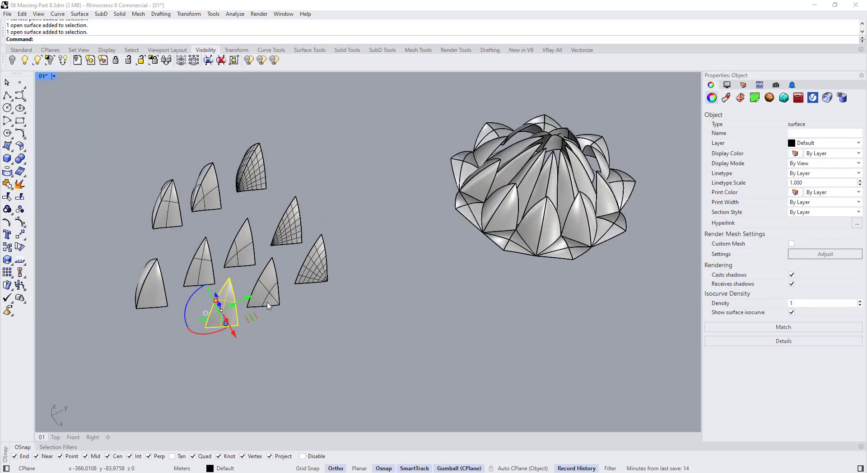
pyautogui.moveTo(241, 328); pyautogui.dragTo(250, 224, button='right')
pyautogui.scroll(6, 275, 192)
pyautogui.click(292, 190)
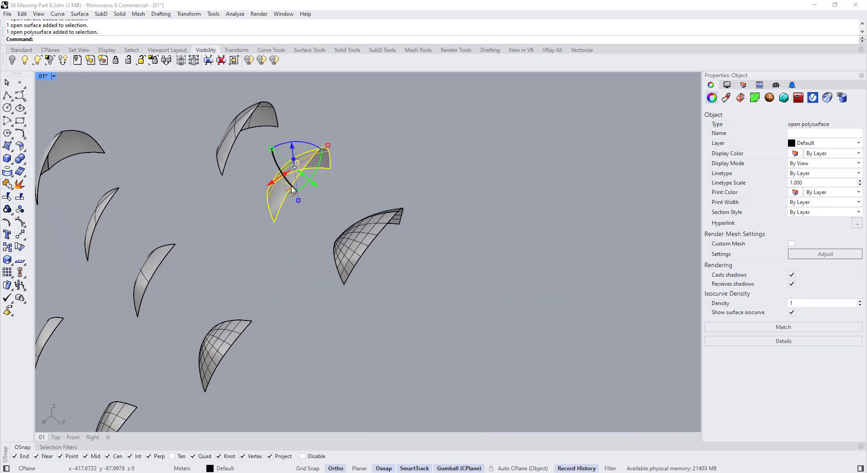
# - Compare the three joined petal polysurfaces from above and from a low angle against the neighbouring rows
pyautogui.moveTo(291, 189); pyautogui.dragTo(379, 247, button='right')
pyautogui.scroll(-7, 345, 226)
pyautogui.press('Escape')
pyautogui.scroll(4, 379, 247)
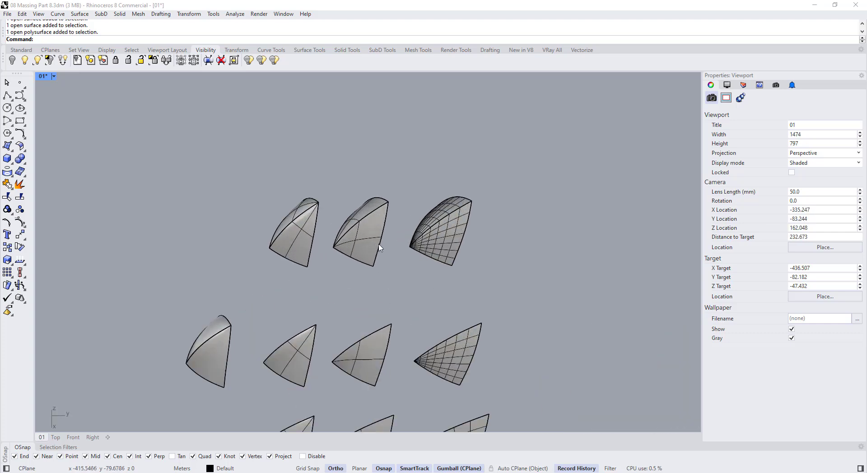
pyautogui.click(373, 242)
pyautogui.click(294, 239)
pyautogui.click(362, 239)
pyautogui.click(437, 239)
pyautogui.click(342, 273)
pyautogui.scroll(1, 344, 272)
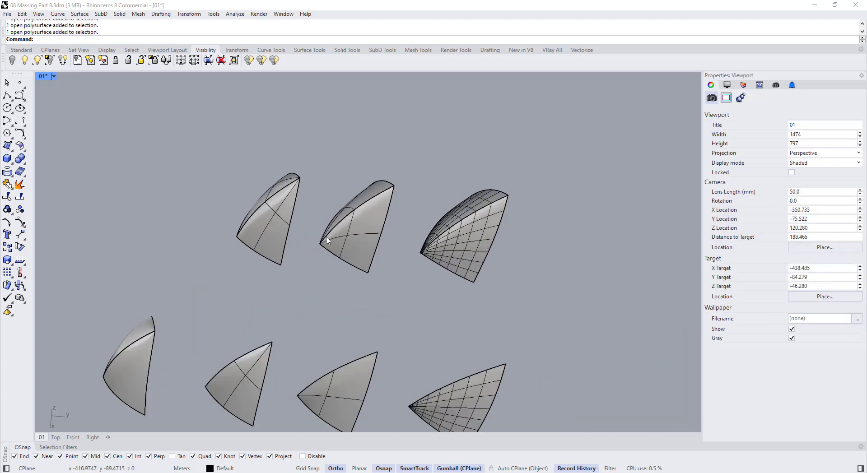
pyautogui.moveTo(345, 272); pyautogui.dragTo(280, 245, button='right')
pyautogui.scroll(4, 255, 200)
# - Try to offset the first petal polysurface in the row into a 0.4 m thick solid at a tolerance of 0.0001
pyautogui.click(255, 200)
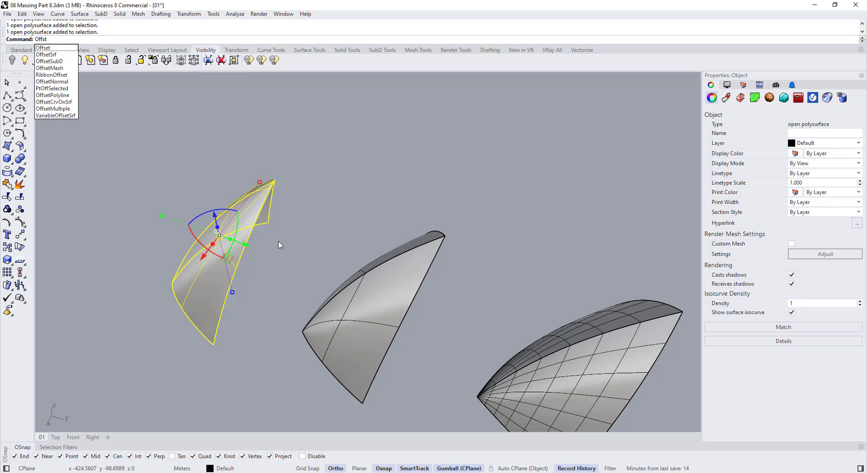
pyautogui.press('Escape')
pyautogui.write('Offs')
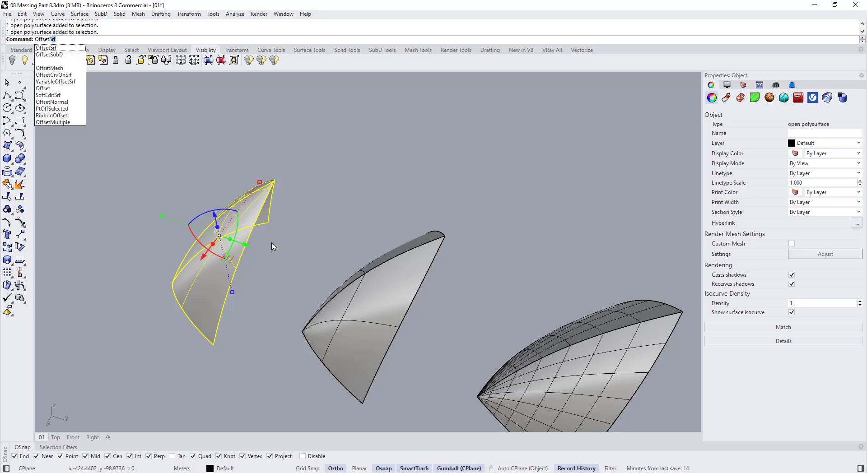
pyautogui.press('Return')
pyautogui.scroll(2, 274, 187)
pyautogui.scroll(1, 274, 187)
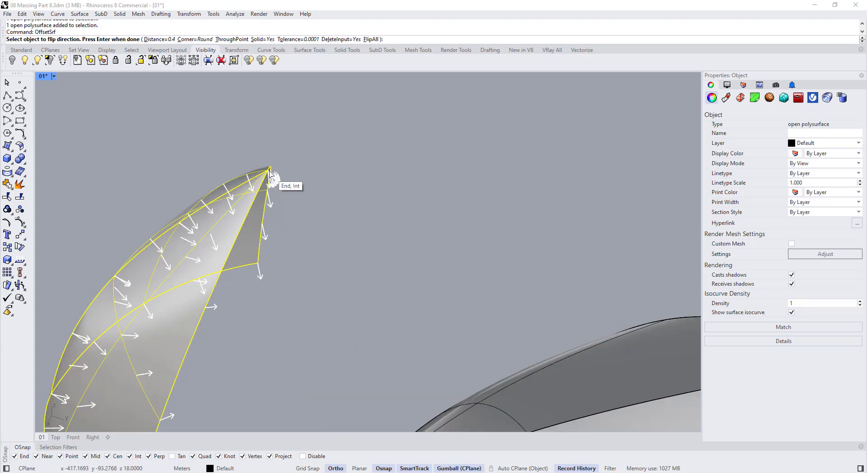
pyautogui.press('Return')
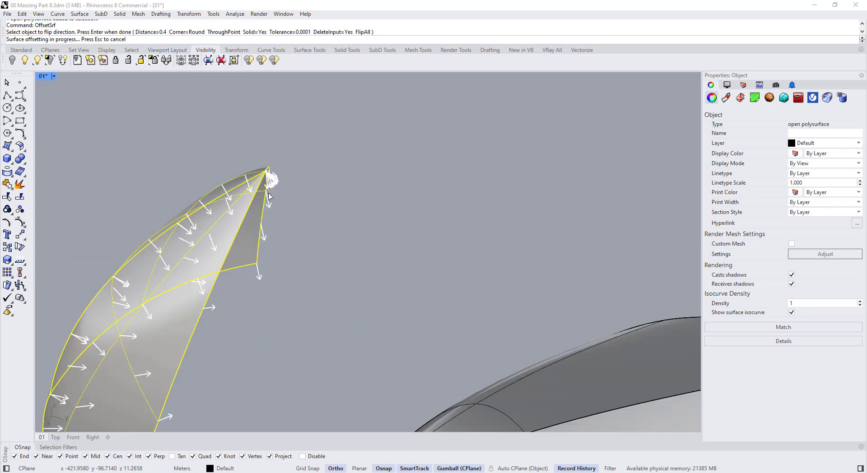
pyautogui.scroll(-4, 225, 160)
pyautogui.scroll(3, 224, 160)
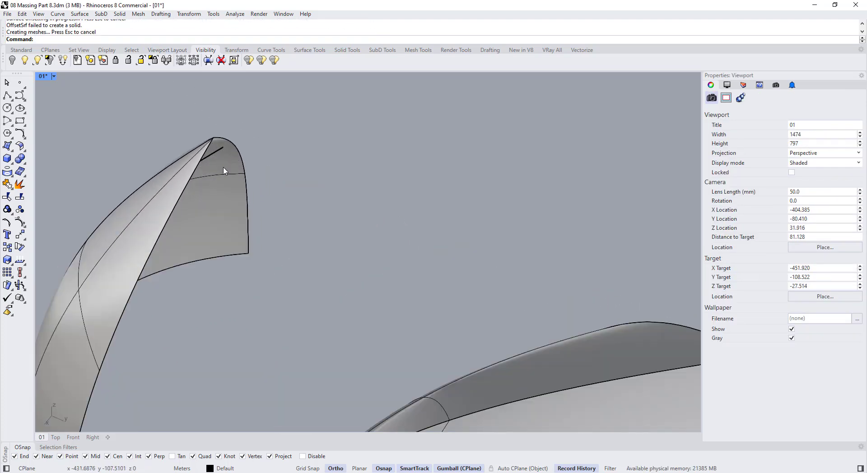
# - Undo the first petal's surface offset and preview the offset directions again around its tip
pyautogui.hotkey('ctrl', 'z')
pyautogui.press('Return')
pyautogui.scroll(3, 204, 135)
pyautogui.scroll(-1, 234, 162)
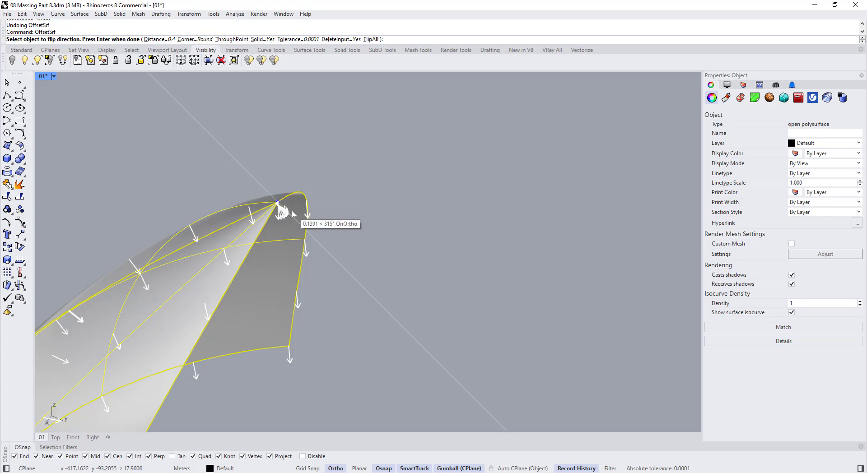
pyautogui.moveTo(273, 189); pyautogui.dragTo(303, 212, button='right')
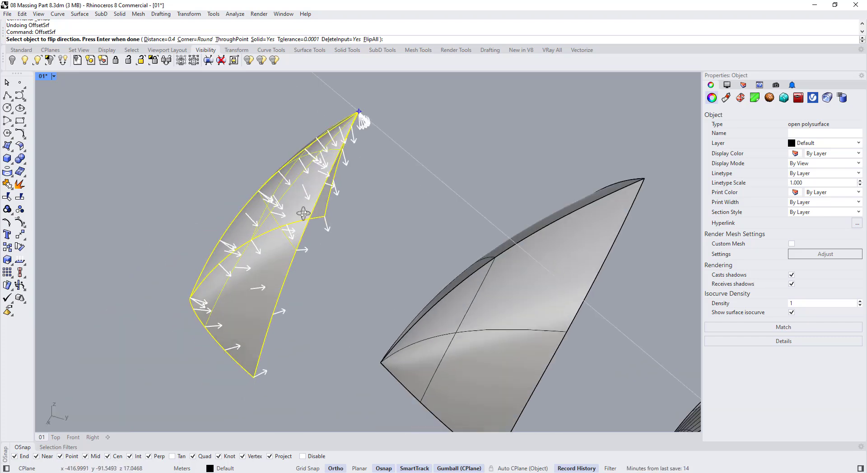
pyautogui.scroll(-7, 257, 217)
pyautogui.press('Escape')
# - Try a 0.4 m solid surface offset on the middle petal at a tolerance of 0.0001, inspect it and undo it
pyautogui.click(262, 228)
pyautogui.keyDown('shift'); pyautogui.moveTo(320, 249); pyautogui.dragTo(246, 212, button='right'); pyautogui.keyUp('shift')
pyautogui.write('OffsetSrf')
pyautogui.press('Return')
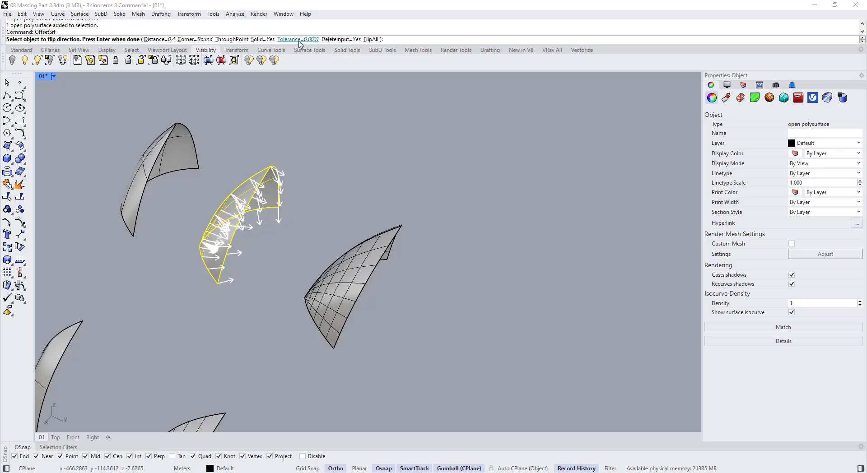
pyautogui.press('Return')
pyautogui.press('Escape')
pyautogui.scroll(6, 271, 172)
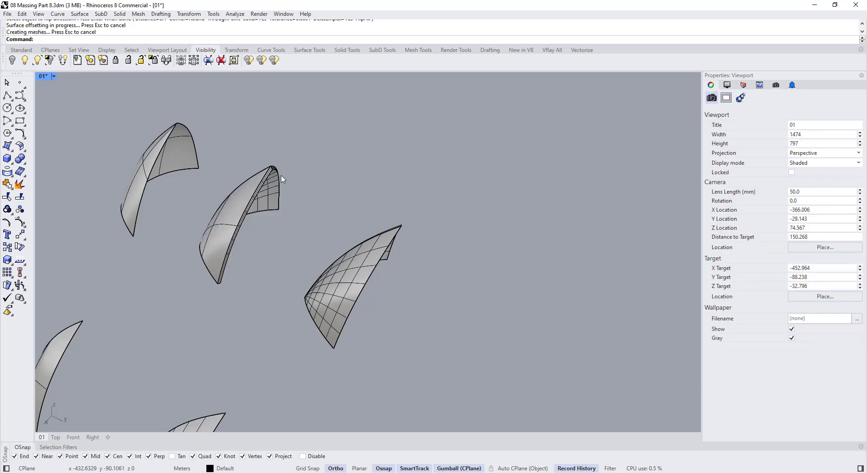
pyautogui.scroll(-4, 281, 170)
pyautogui.moveTo(288, 174); pyautogui.dragTo(271, 257, button='right')
pyautogui.hotkey('ctrl', 'z')
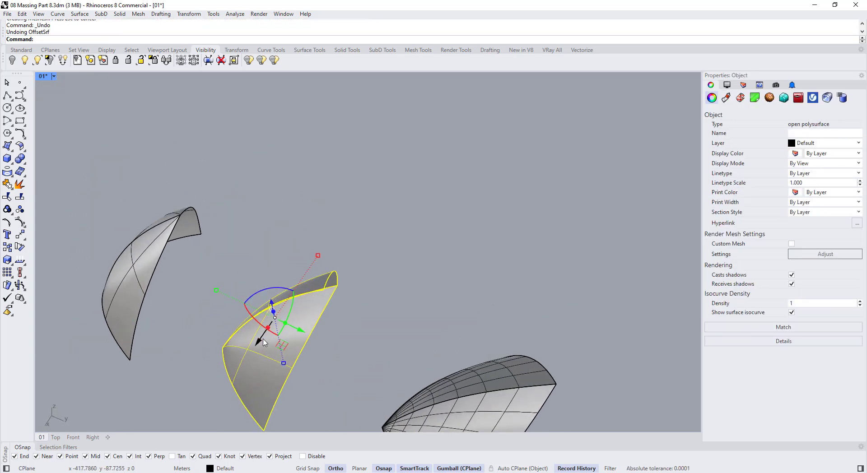
# - Place a duplicate of the middle petal polysurface behind the row as an offset test piece
pyautogui.keyDown('alt'); pyautogui.moveTo(264, 343); pyautogui.dragTo(323, 174); pyautogui.keyUp('alt')
pyautogui.press('Escape')
pyautogui.moveTo(408, 291); pyautogui.dragTo(383, 276, button='right')
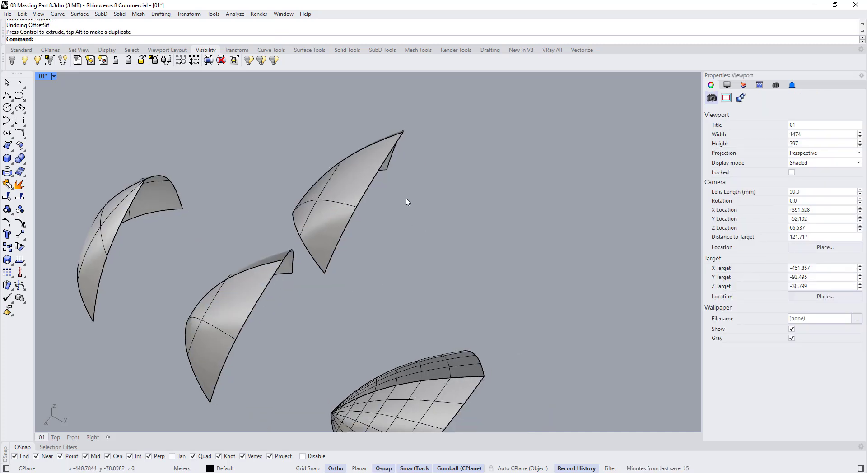
# - Offset the duplicated petal as a 0.4 m solid with the tolerance set to 0.01, then inspect its tip
pyautogui.write('Offset')
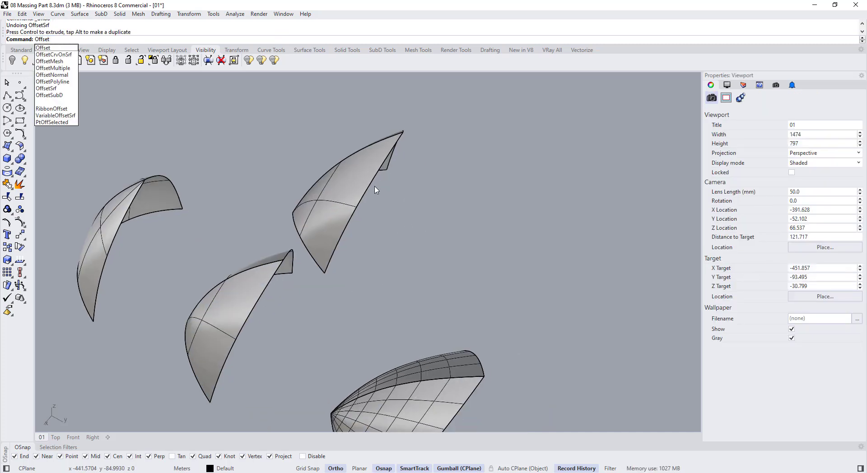
pyautogui.write('Srf')
pyautogui.press('Return')
pyautogui.click(365, 178)
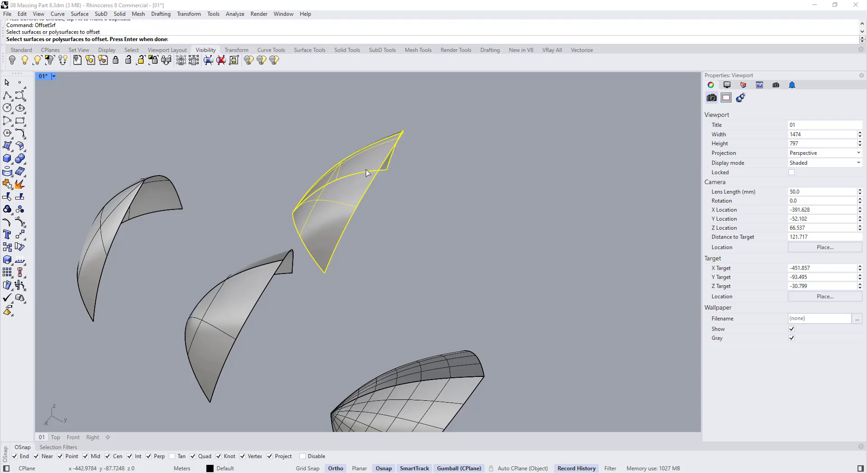
pyautogui.press('Return')
pyautogui.click(288, 39)
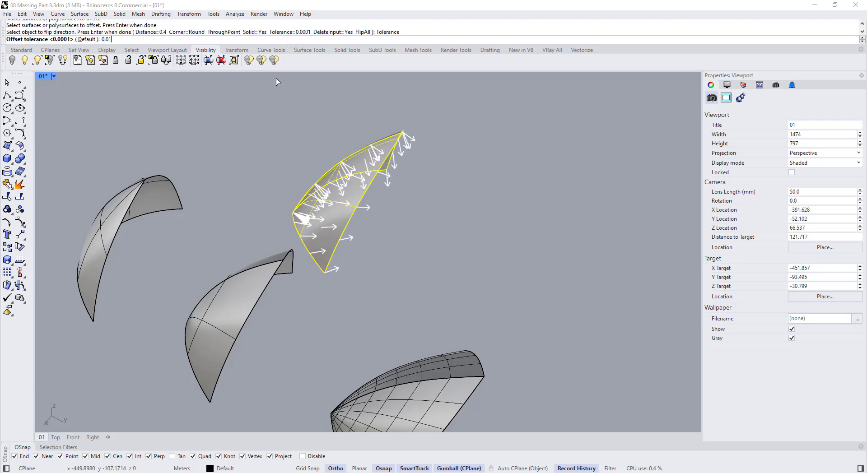
pyautogui.press('Return')
pyautogui.scroll(3, 398, 172)
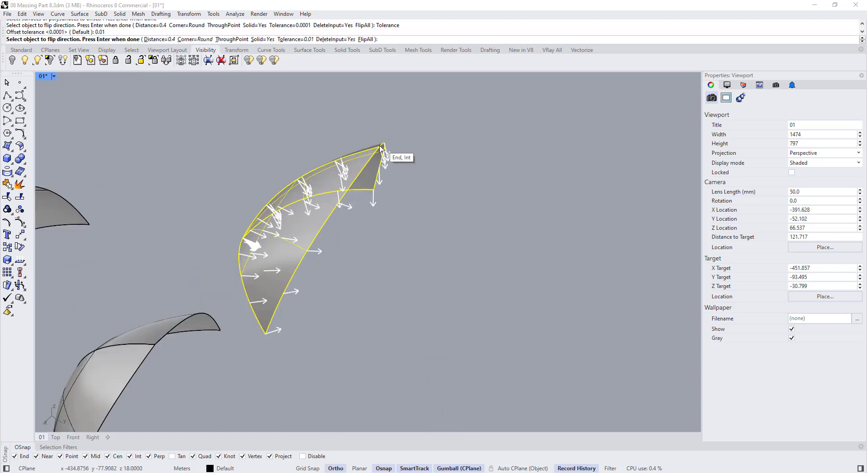
pyautogui.press('Return')
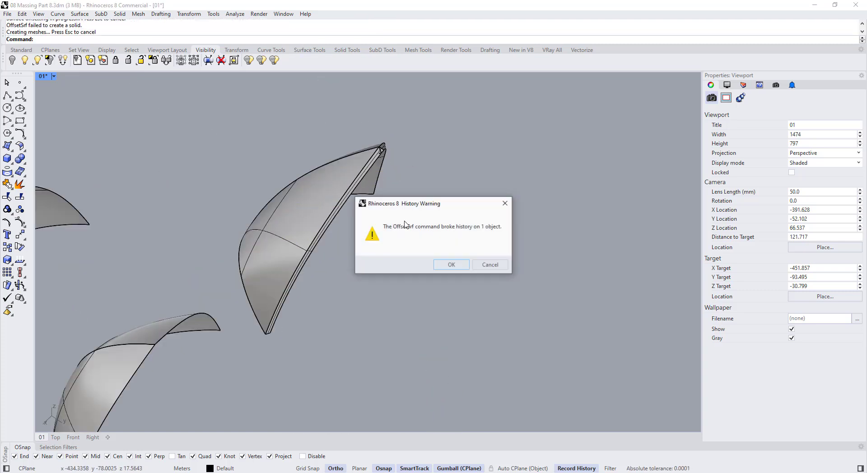
pyautogui.click(451, 264)
pyautogui.scroll(5, 402, 280)
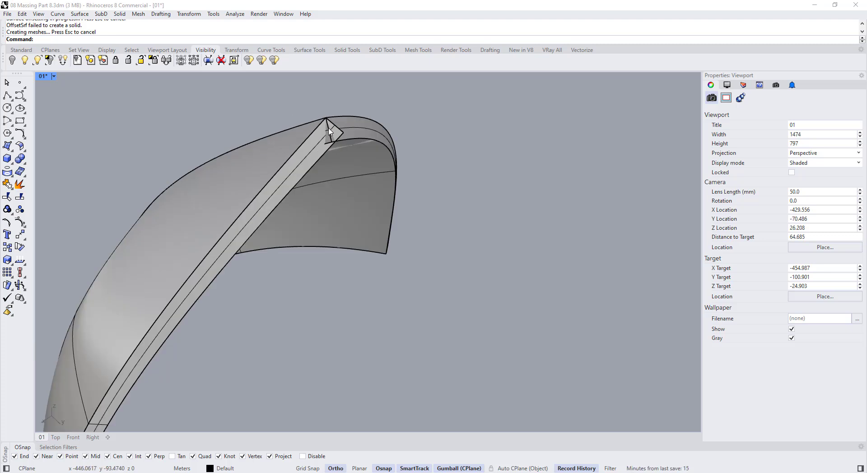
pyautogui.scroll(-6, 323, 141)
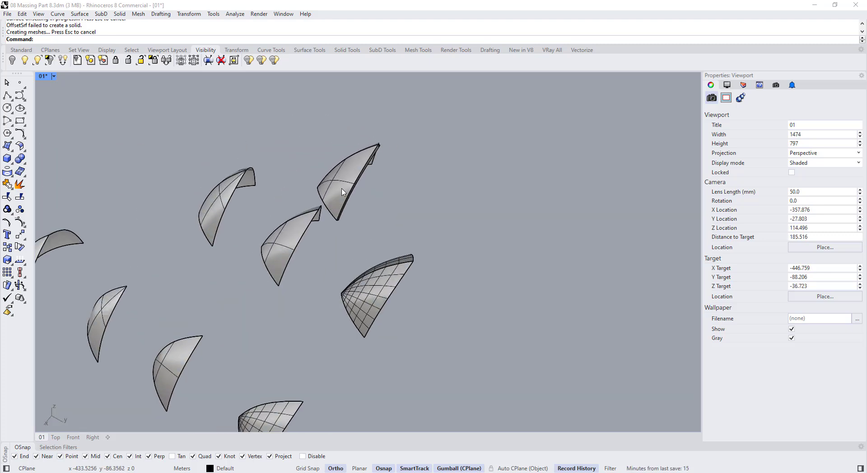
# - Check the model's absolute tolerance in the document's unit settings
pyautogui.write('Options')
pyautogui.press('Return')
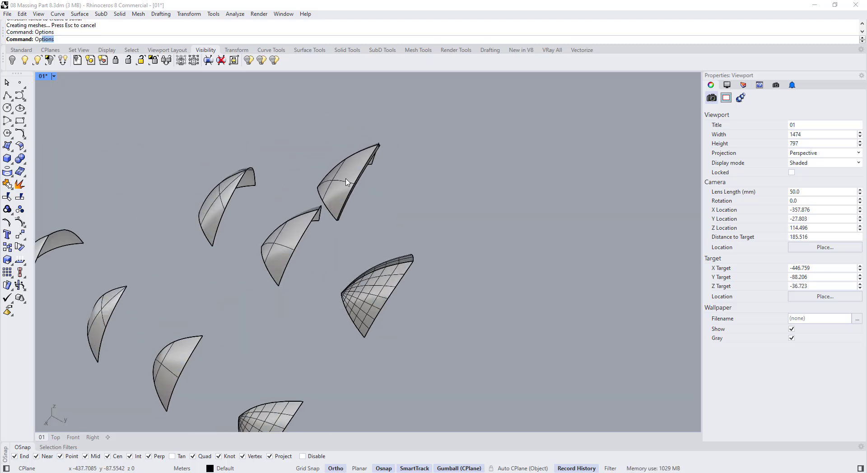
pyautogui.click(401, 167)
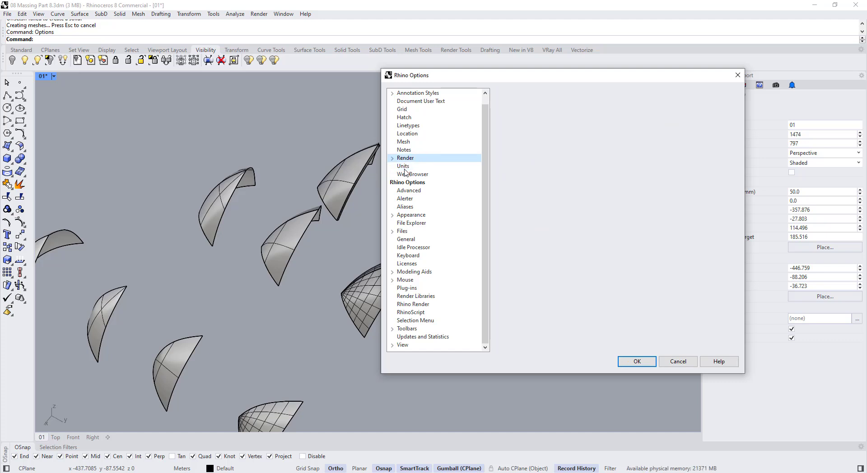
pyautogui.doubleClick(633, 125)
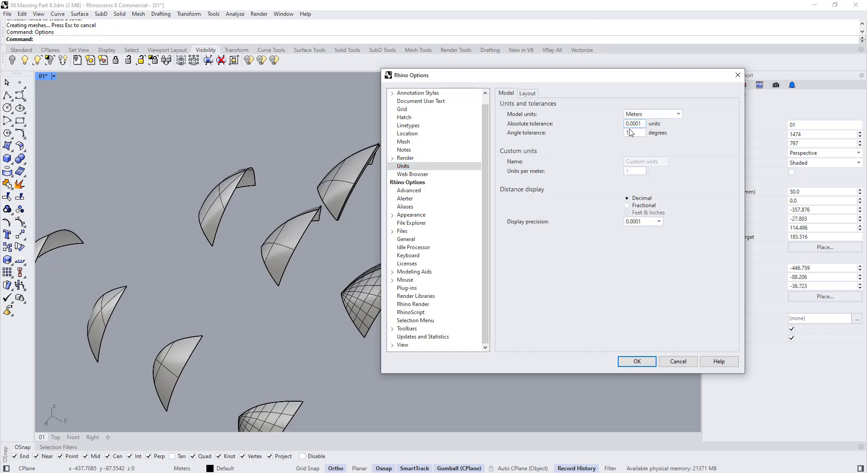
pyautogui.click(635, 362)
# - Try a 0.4 m solid surface offset on the original middle petal at a tolerance of 0.01 and undo it
pyautogui.scroll(3, 298, 194)
pyautogui.click(290, 222)
pyautogui.write('O')
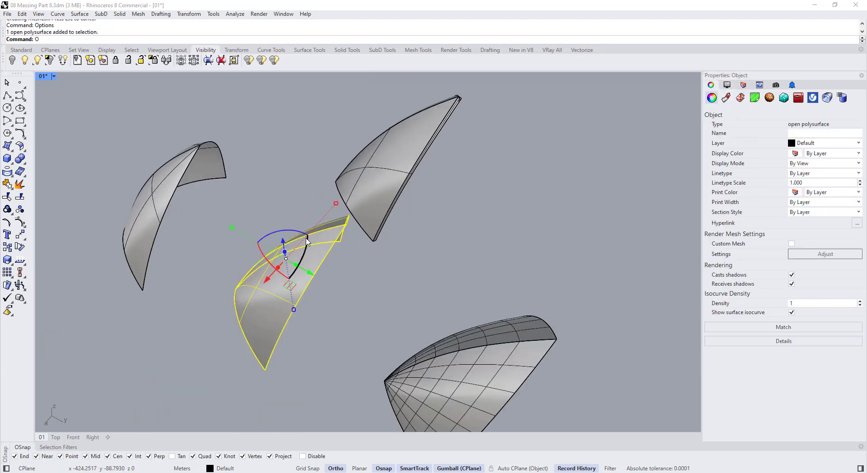
pyautogui.write('ffsets')
pyautogui.press('Return')
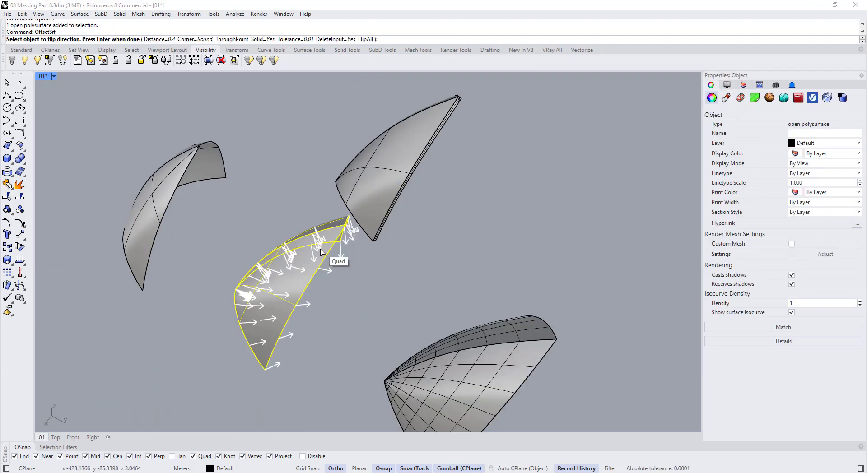
pyautogui.press('Return')
pyautogui.moveTo(343, 286); pyautogui.dragTo(296, 282, button='right')
pyautogui.hotkey('ctrl', 'z')
pyautogui.press('Escape')
# - Offset the original middle petal as a 0.4 m solid with the tolerance reset to the default 0.0001
pyautogui.click(285, 296)
pyautogui.write('O')
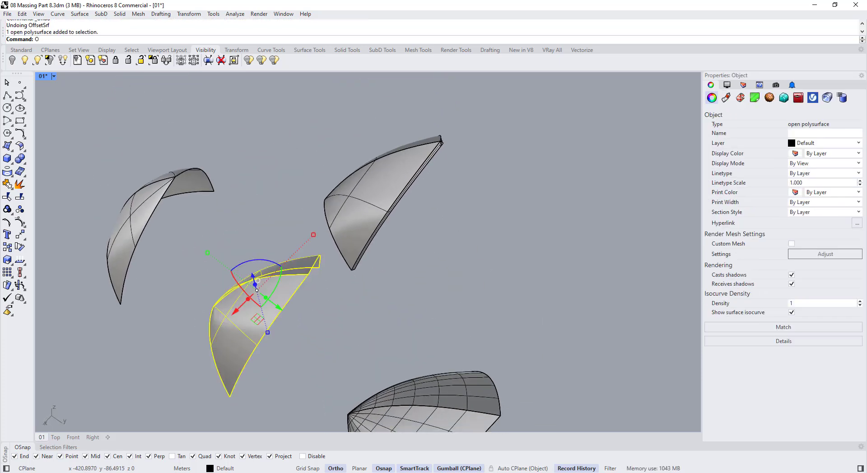
pyautogui.write('ffsetSrf')
pyautogui.press('Return')
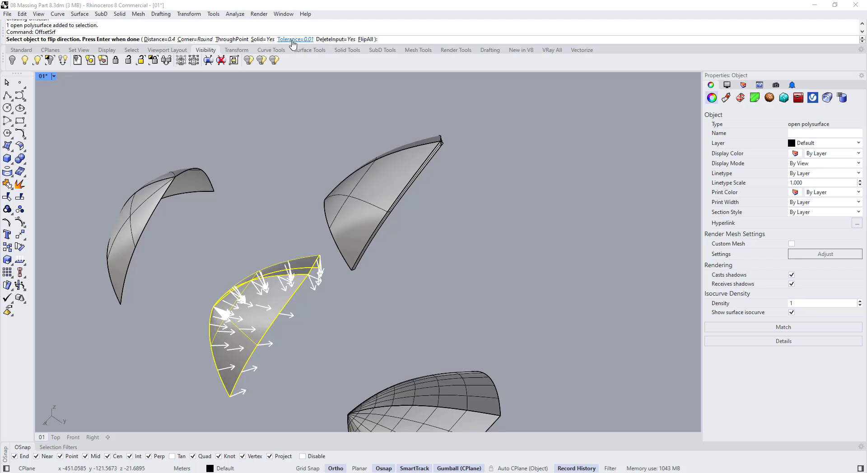
pyautogui.click(293, 40)
pyautogui.click(80, 39)
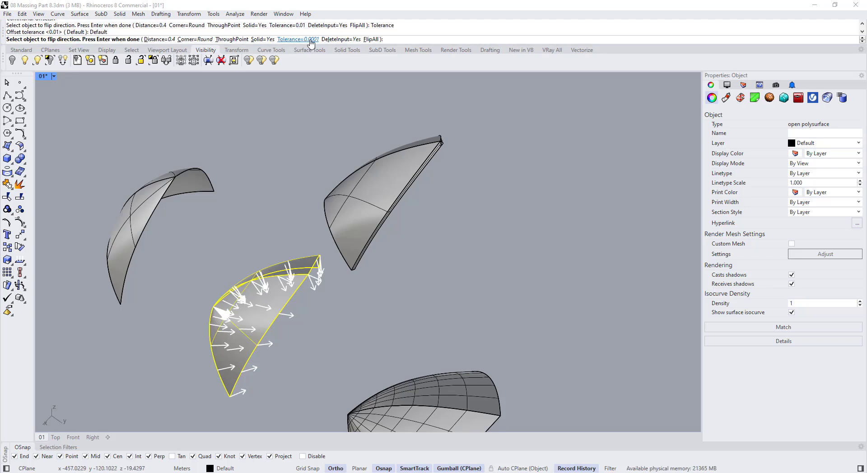
pyautogui.moveTo(301, 289); pyautogui.dragTo(282, 242, button='right')
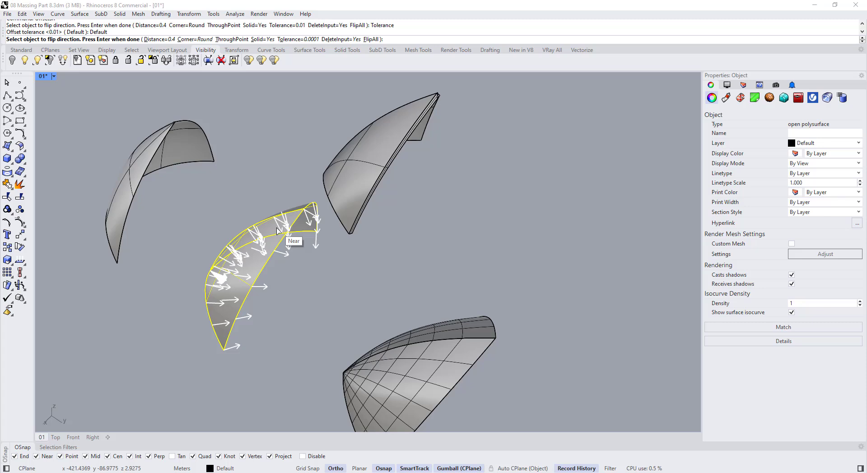
pyautogui.press('Return')
pyautogui.press('Escape')
pyautogui.scroll(6, 303, 204)
pyautogui.scroll(-10, 310, 226)
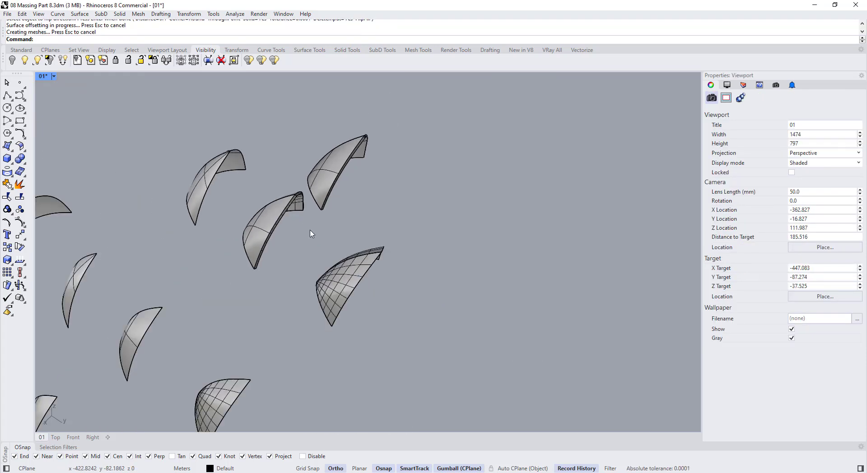
# - Offset the densely gridded network petal by 0.4 m with the solid option and inspect its tip
pyautogui.moveTo(310, 233); pyautogui.dragTo(427, 214, button='right')
pyautogui.click(482, 232)
pyautogui.press('Return')
pyautogui.press('Return')
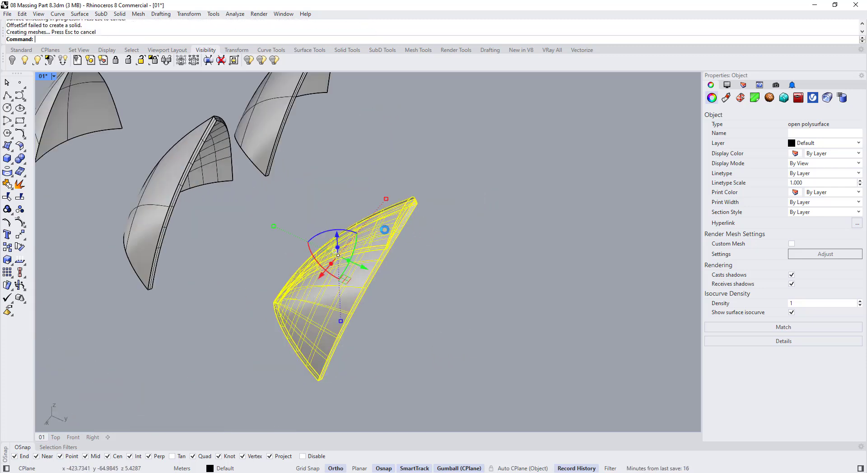
pyautogui.scroll(6, 343, 186)
pyautogui.scroll(-10, 365, 187)
pyautogui.moveTo(365, 187); pyautogui.dragTo(412, 213, button='right')
# - Inspect the thickened middle petal's closed polysurface and compare its isocurves with the surrounding petals
pyautogui.click(356, 240)
pyautogui.moveTo(356, 240); pyautogui.dragTo(401, 235, button='right')
pyautogui.scroll(-7, 401, 236)
pyautogui.scroll(7, 401, 235)
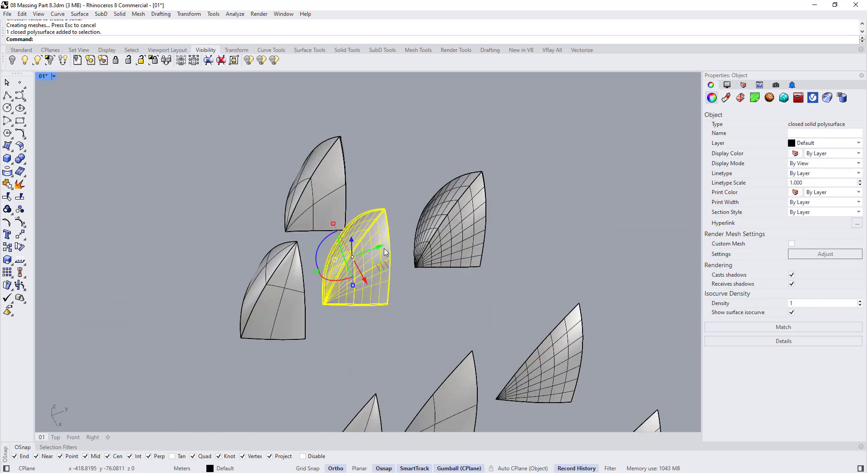
pyautogui.click(380, 328)
pyautogui.click(369, 267)
pyautogui.moveTo(353, 270); pyautogui.dragTo(347, 243, button='right')
pyautogui.scroll(-5, 346, 235)
pyautogui.scroll(8, 343, 234)
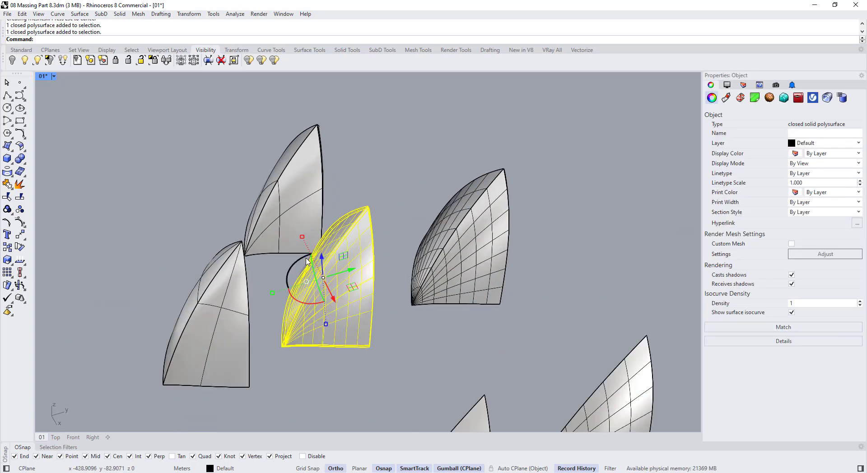
pyautogui.scroll(-5, 306, 261)
pyautogui.scroll(3, 268, 209)
pyautogui.scroll(-3, 267, 209)
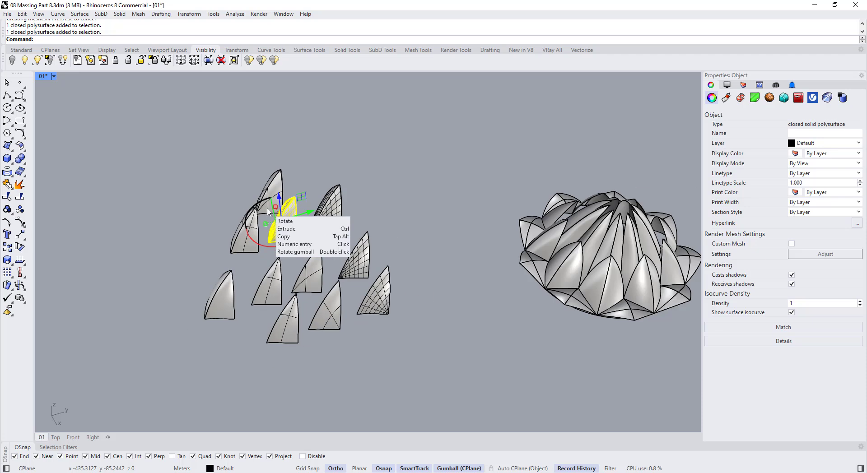
# - Review the assembled temple beside the test petals, picking individual petals for comparison
pyautogui.keyDown('shift'); pyautogui.moveTo(406, 287); pyautogui.dragTo(378, 270, button='right'); pyautogui.keyUp('shift')
pyautogui.scroll(-3, 377, 271)
pyautogui.click(506, 260)
pyautogui.click(473, 316)
pyautogui.click(474, 320)
pyautogui.scroll(2, 500, 262)
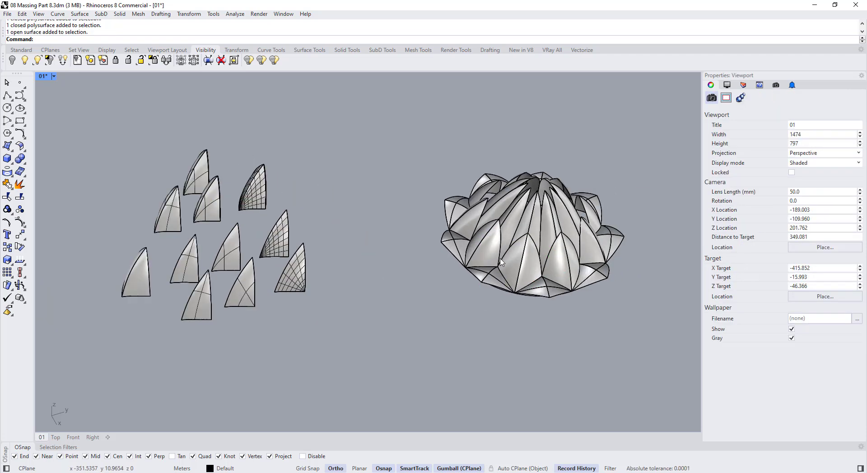
# - Compare the assembled temple with the offset test petals and look up the tool for surfaces from 2, 3 or 4 edge curves
pyautogui.click(508, 265)
pyautogui.click(428, 285)
pyautogui.keyDown('shift'); pyautogui.moveTo(509, 254); pyautogui.dragTo(492, 260, button='right'); pyautogui.keyUp('shift')
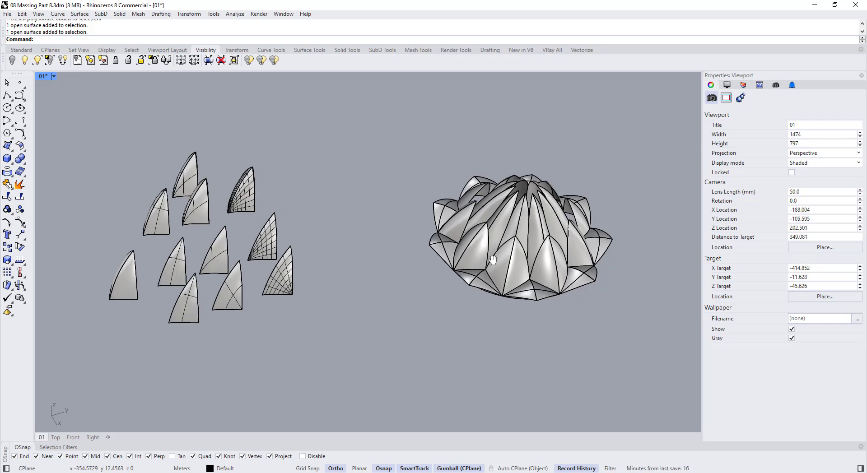
pyautogui.scroll(4, 248, 325)
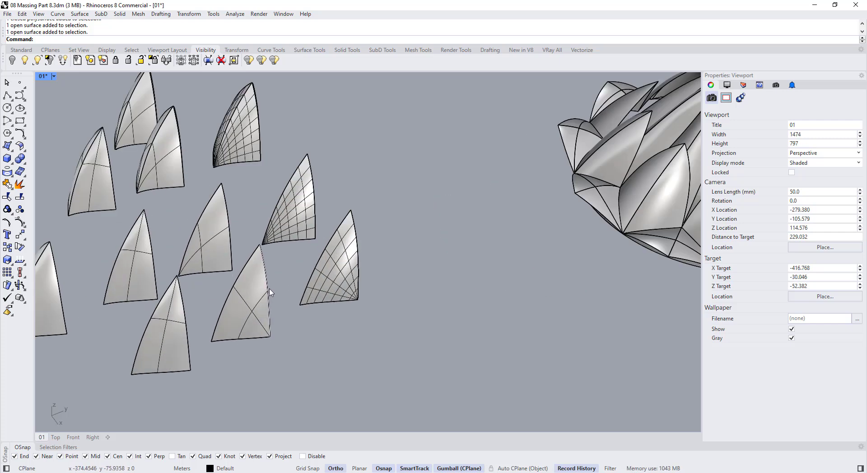
pyautogui.click(270, 292)
pyautogui.click(11, 149)
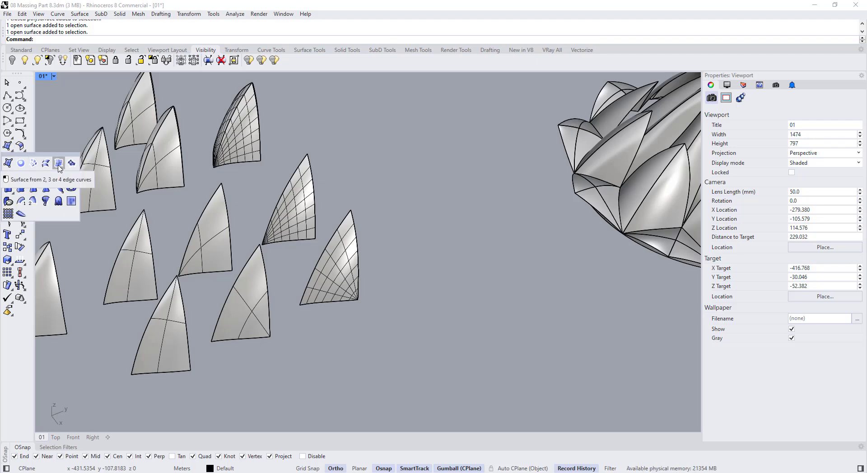
pyautogui.scroll(-5, 325, 248)
pyautogui.moveTo(325, 248); pyautogui.dragTo(338, 246, button='right')
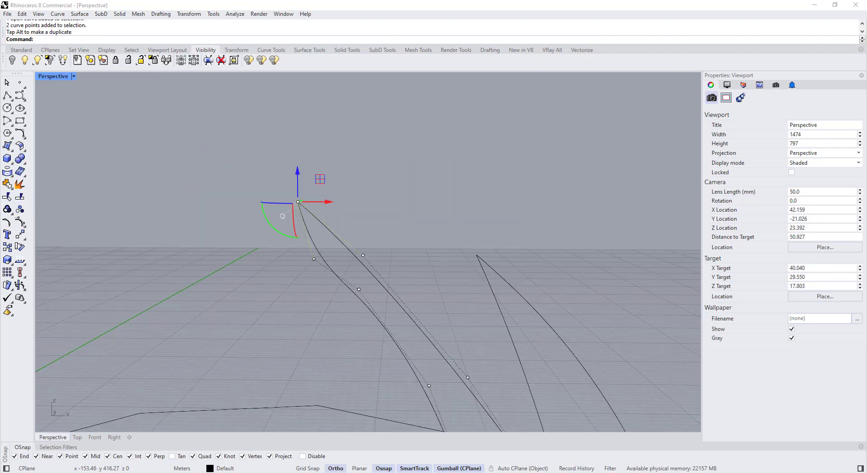
# - Examine the petal edge curves and the polygon guide lines of the wireframe temple layout
pyautogui.scroll(-10, 373, 237)
pyautogui.moveTo(373, 237); pyautogui.dragTo(325, 279, button='right')
pyautogui.scroll(8, 360, 248)
pyautogui.scroll(-6, 307, 231)
pyautogui.press('Escape')
pyautogui.press('Escape')
pyautogui.click(322, 279)
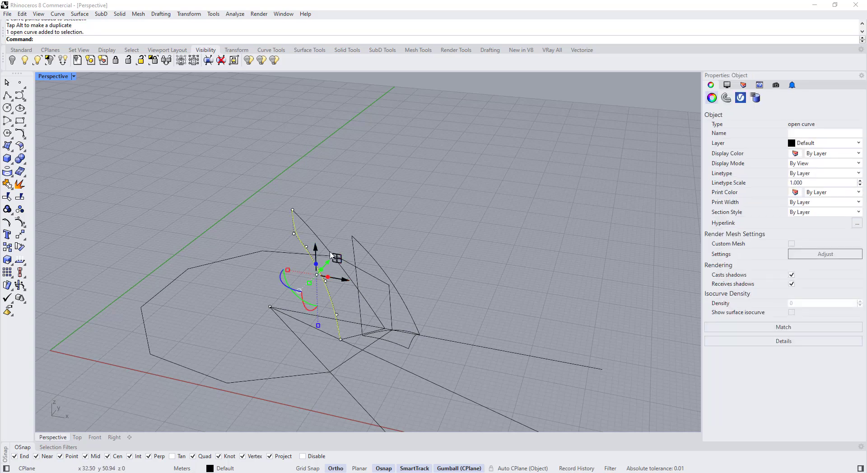
pyautogui.press('Escape')
pyautogui.click(321, 238)
pyautogui.press('Escape')
pyautogui.moveTo(342, 239); pyautogui.dragTo(397, 285, button='right')
pyautogui.scroll(-4, 323, 291)
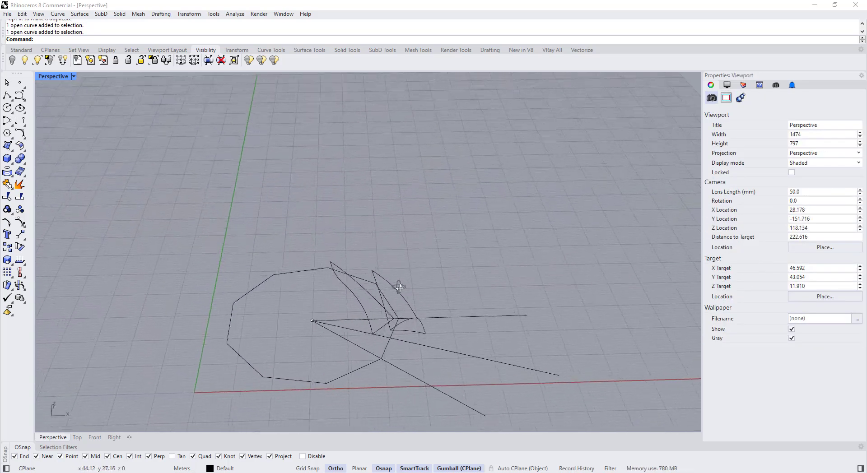
# - Move the two middle control points of the inner petal's base curve outward along X to bow the curve
pyautogui.scroll(8, 379, 325)
pyautogui.click(371, 335)
pyautogui.moveTo(373, 334); pyautogui.dragTo(382, 343, button='right')
pyautogui.scroll(-2, 382, 343)
pyautogui.scroll(16, 385, 338)
pyautogui.scroll(-4, 263, 277)
pyautogui.moveTo(238, 265); pyautogui.dragTo(343, 346)
pyautogui.moveTo(344, 307); pyautogui.dragTo(378, 307)
pyautogui.scroll(-8, 378, 293)
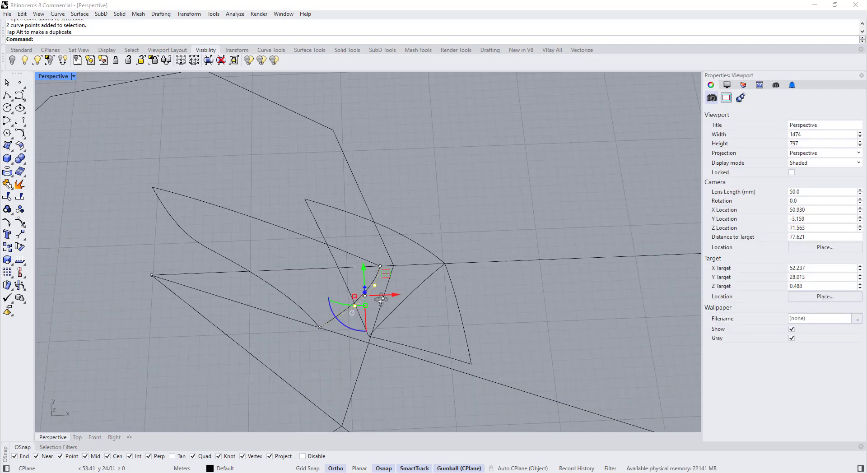
pyautogui.moveTo(378, 294); pyautogui.dragTo(331, 187, button='right')
pyautogui.press('Escape')
pyautogui.press('Escape')
# - Create the middle petal half with Sweep2, using its two side curves as rails and its base curve as the section
pyautogui.scroll(-6, 378, 257)
pyautogui.click(404, 251)
pyautogui.press('Escape')
pyautogui.scroll(2, 331, 185)
pyautogui.write('S')
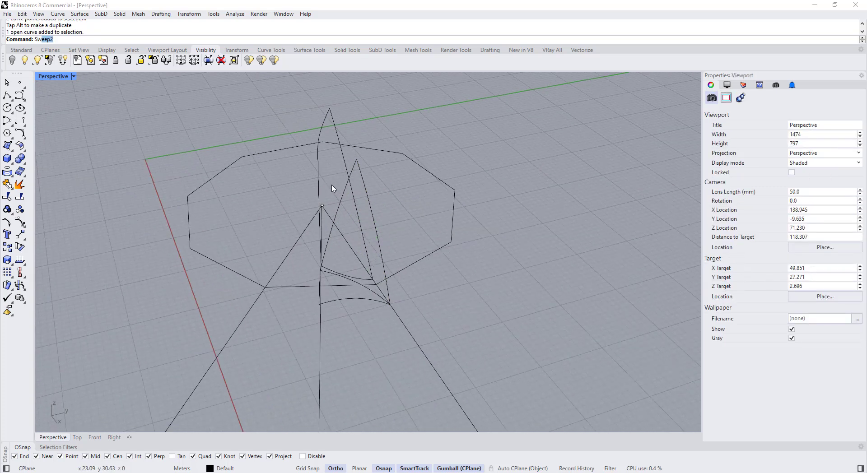
pyautogui.write('w')
pyautogui.press('Return')
pyautogui.click(340, 206)
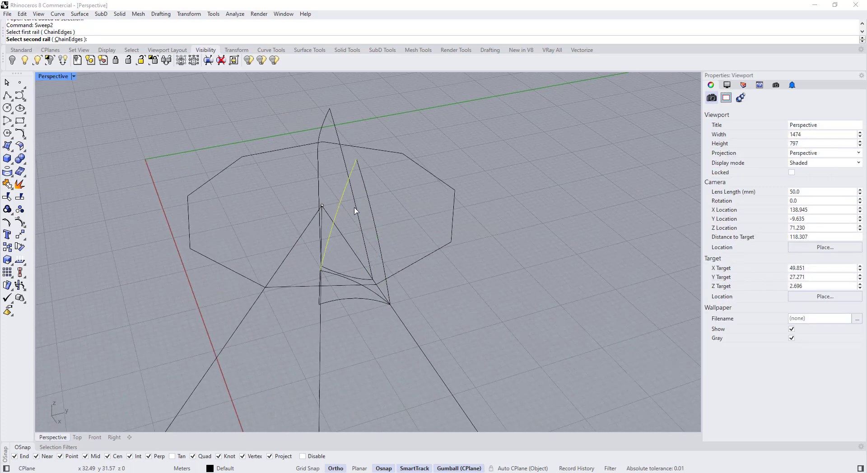
pyautogui.click(368, 205)
pyautogui.moveTo(368, 205); pyautogui.dragTo(344, 284, button='right')
pyautogui.click(329, 283)
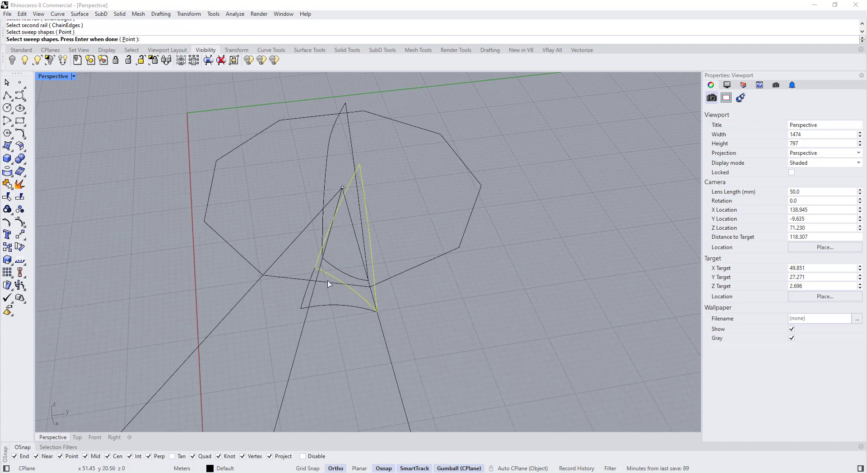
pyautogui.press('Return')
pyautogui.press('Return')
pyautogui.scroll(-4, 276, 282)
pyautogui.moveTo(286, 284); pyautogui.dragTo(352, 327, button='right')
pyautogui.scroll(8, 352, 320)
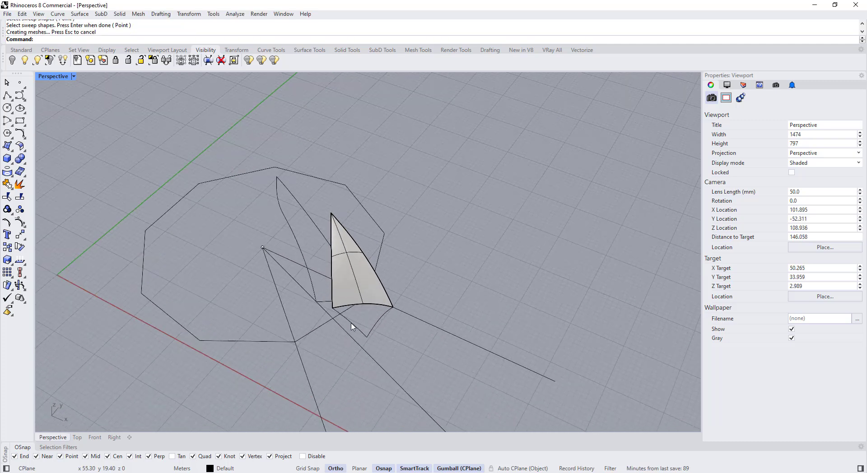
# - Create the low outer petal with Sweep2 from the three curves below the middle petal
pyautogui.press('Return')
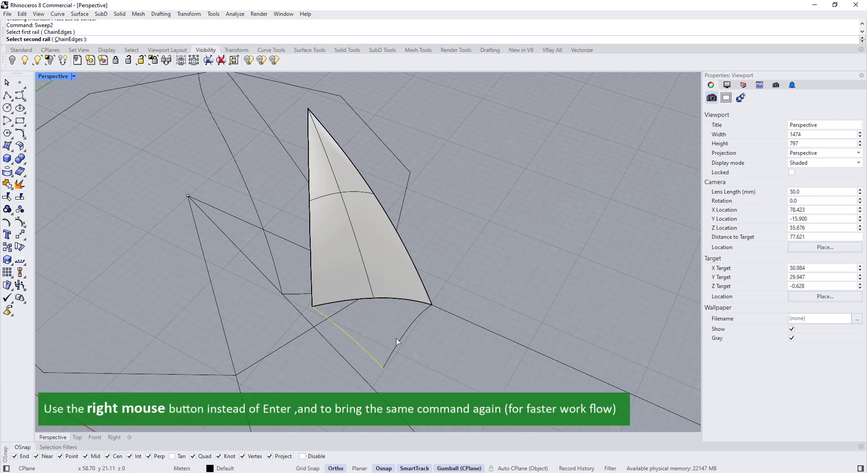
pyautogui.click(404, 302)
pyautogui.click(426, 326)
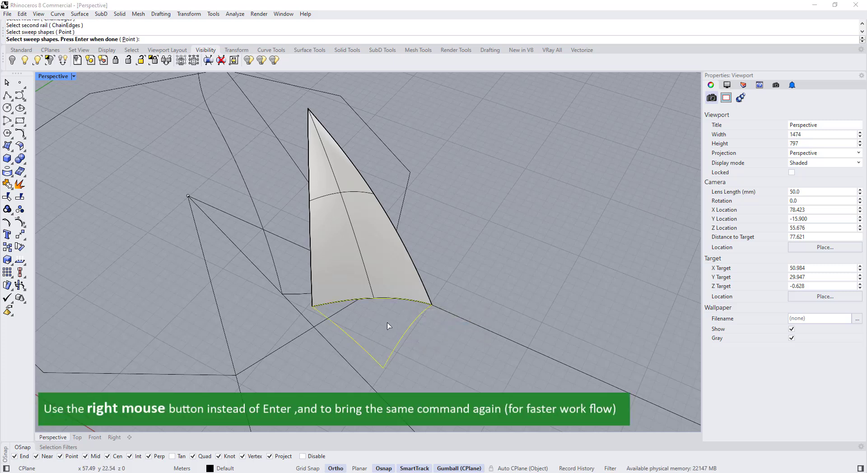
pyautogui.rightClick(387, 325)
pyautogui.rightClick(299, 319)
pyautogui.scroll(-6, 302, 318)
pyautogui.moveTo(283, 276); pyautogui.dragTo(284, 245, button='right')
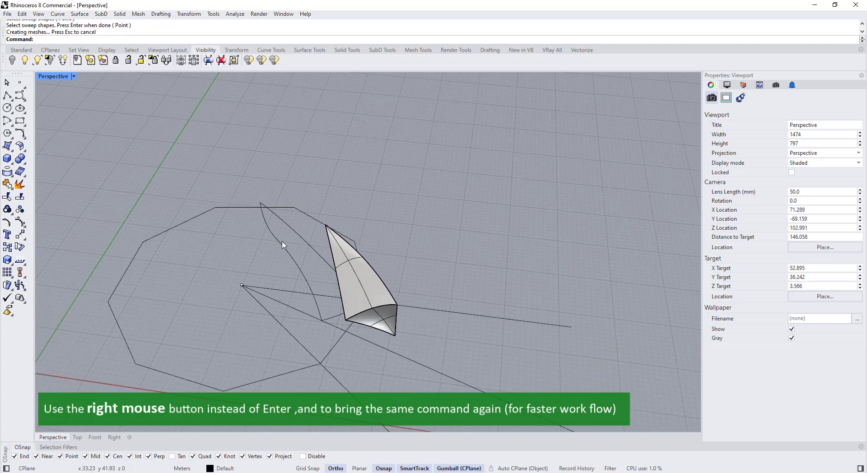
pyautogui.scroll(4, 282, 242)
# - Create the inner petal half with Sweep2 between its two side curves, using the bowed base curve as the section
pyautogui.rightClick(282, 248)
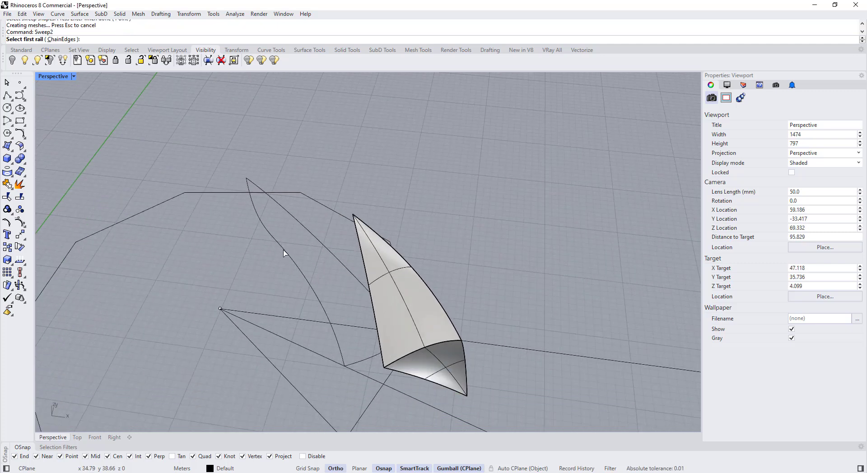
pyautogui.click(367, 362)
pyautogui.rightClick(316, 343)
pyautogui.rightClick(273, 324)
pyautogui.scroll(-6, 281, 312)
pyautogui.moveTo(280, 312); pyautogui.dragTo(267, 329, button='right')
pyautogui.scroll(3, 271, 316)
pyautogui.click(292, 291)
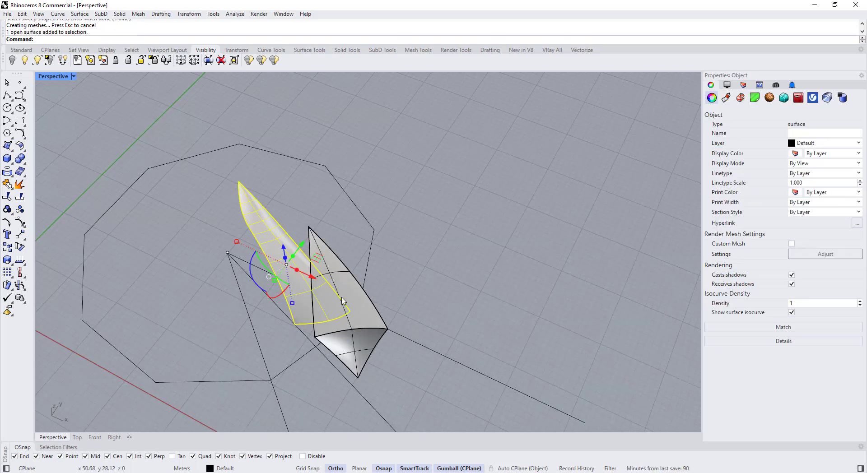
pyautogui.keyDown('shift'); pyautogui.click(343, 299); pyautogui.keyUp('shift')
pyautogui.keyDown('shift'); pyautogui.click(362, 344); pyautogui.keyUp('shift')
pyautogui.moveTo(421, 320); pyautogui.dragTo(410, 319, button='right')
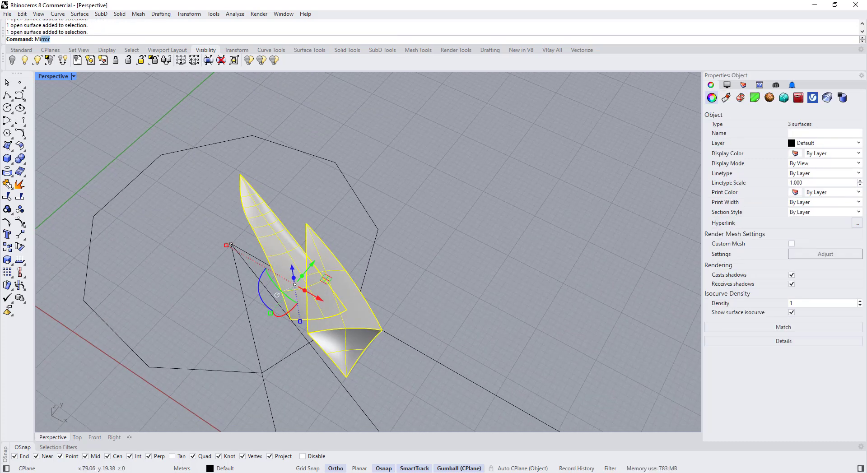
pyautogui.rightClick(579, 469)
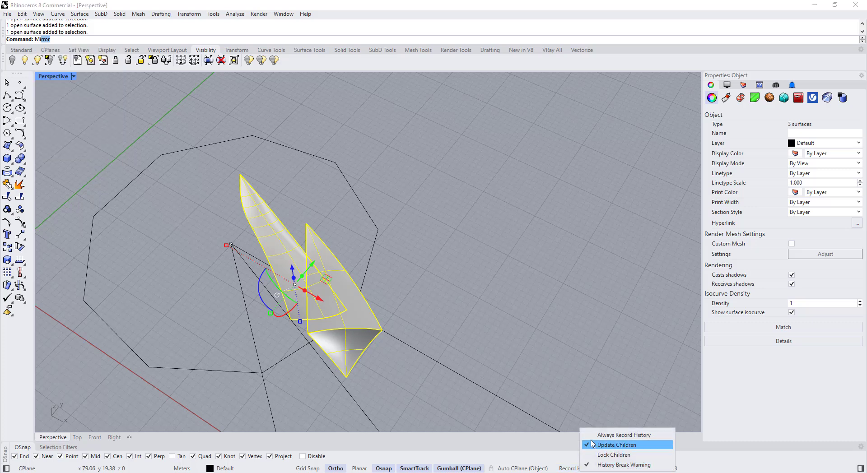
pyautogui.click(548, 364)
pyautogui.scroll(3, 423, 370)
pyautogui.scroll(-4, 209, 303)
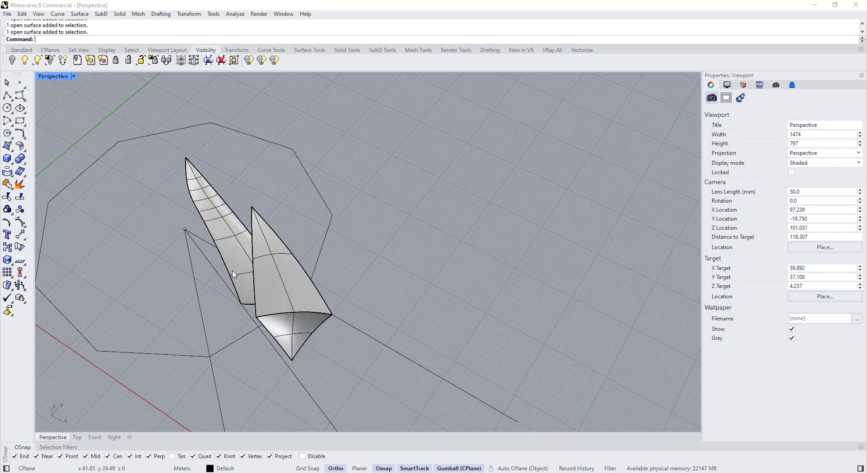
pyautogui.scroll(4, 274, 273)
pyautogui.scroll(-4, 586, 344)
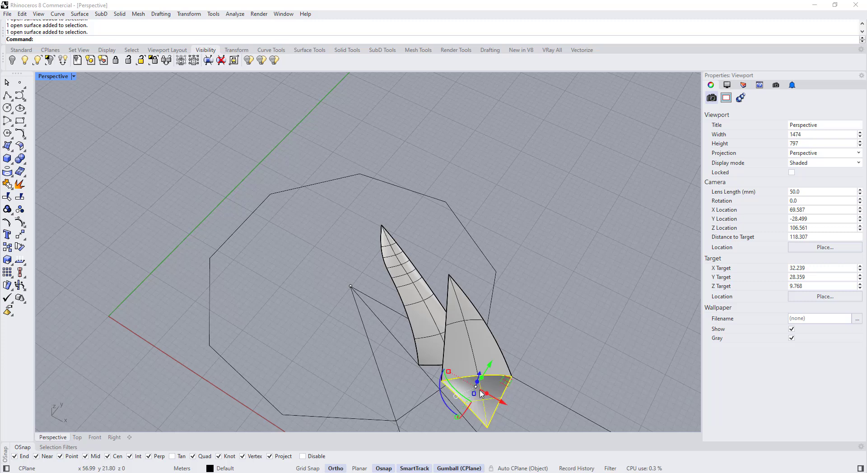
# - Delete the swept petal surfaces and enable Always Record History
pyautogui.press('Delete')
pyautogui.click(430, 326)
pyautogui.press('Delete')
pyautogui.click(576, 468)
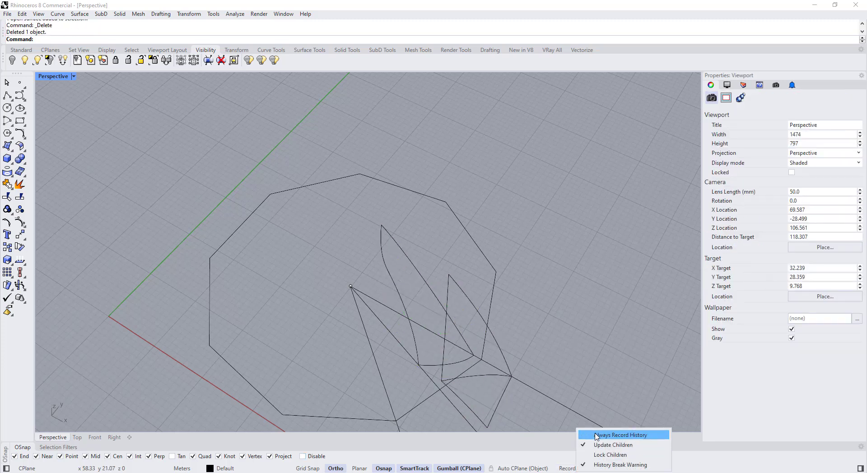
pyautogui.click(596, 436)
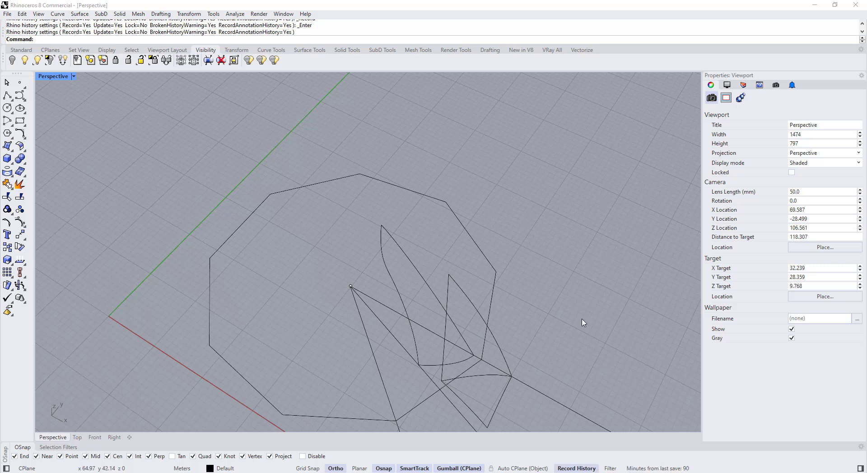
# - Rebuild the low outer petal with Sweep2 from its three boundary curves
pyautogui.scroll(-2, 410, 256)
pyautogui.press('Return')
pyautogui.click(455, 376)
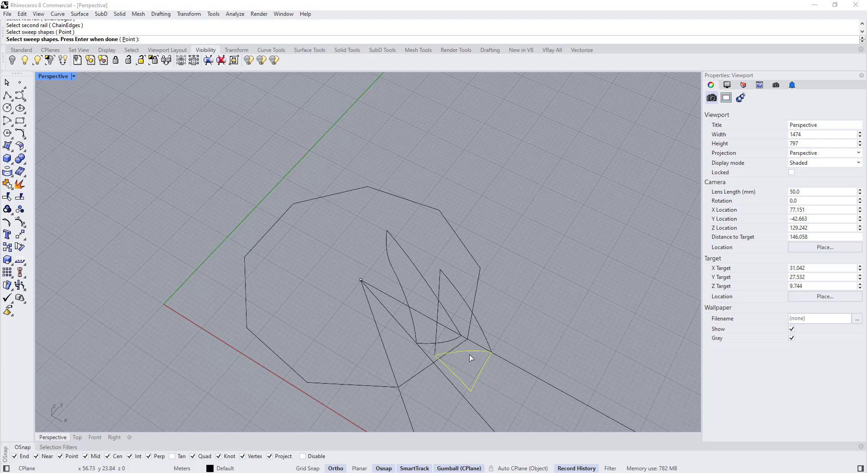
pyautogui.press('Return')
pyautogui.click(392, 323)
# - Rebuild the middle petal half with Sweep2 along its two side curves, with the base curve as the section
pyautogui.press('Return')
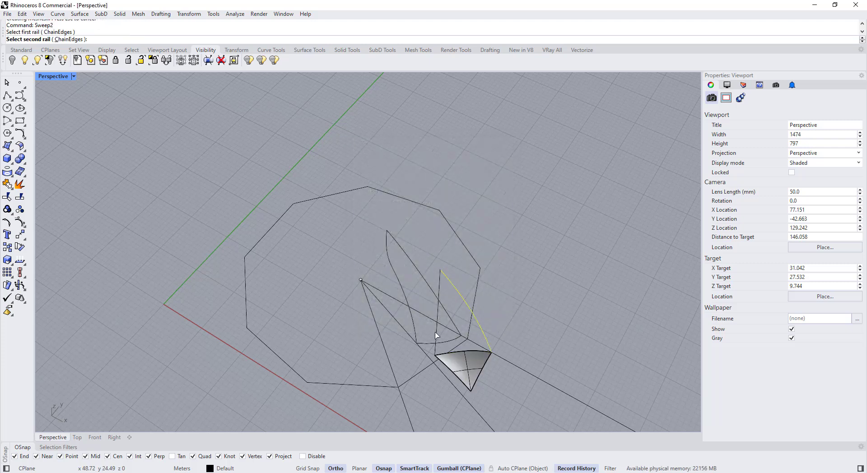
pyautogui.click(463, 354)
pyautogui.click(487, 375)
pyautogui.press('Return')
pyautogui.press('Return')
# - Rebuild the inner petal half with Sweep2 from its two side curves and bowed base curve
pyautogui.press('Return')
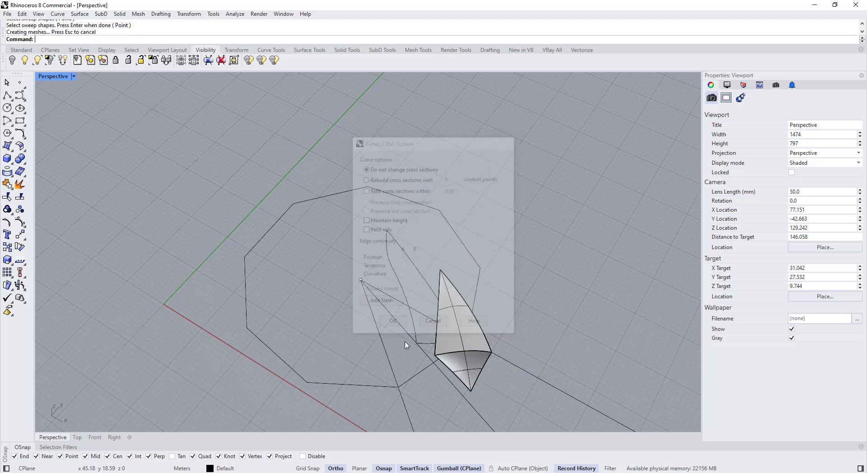
pyautogui.click(413, 310)
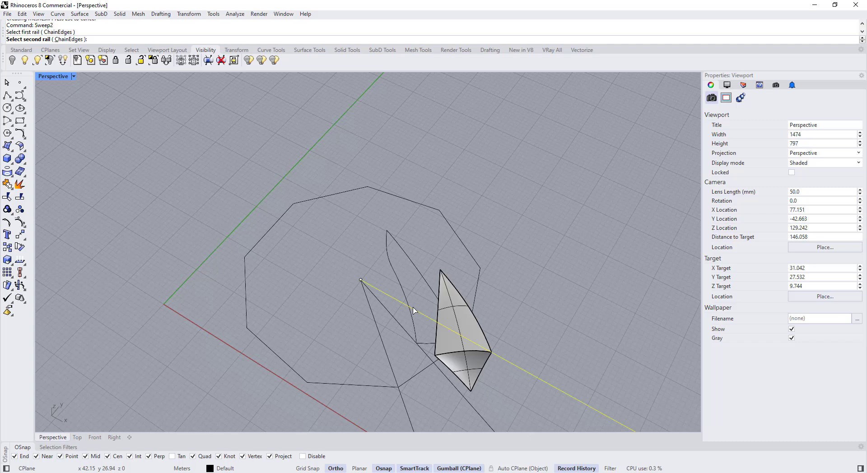
pyautogui.click(432, 341)
pyautogui.press('Return')
pyautogui.press('Return')
# - Mirror copies of the three swept petal surfaces across the radial guide line that runs from the polygon's centre
pyautogui.keyDown('shift'); pyautogui.click(461, 361); pyautogui.keyUp('shift')
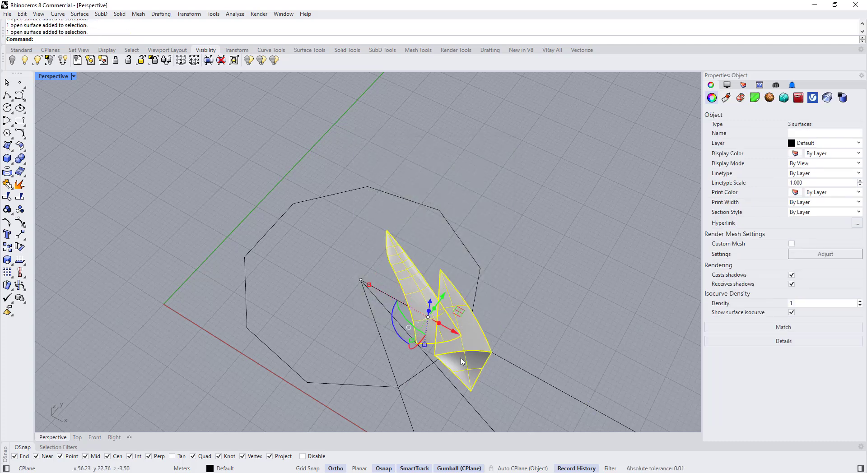
pyautogui.moveTo(472, 371); pyautogui.dragTo(518, 374, button='right')
pyautogui.write('Mirror')
pyautogui.scroll(5, 540, 343)
pyautogui.press('Return')
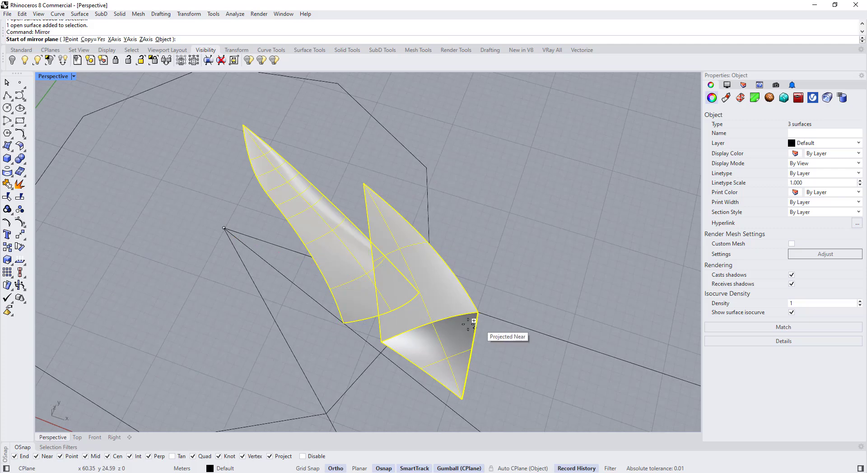
pyautogui.moveTo(476, 318); pyautogui.dragTo(537, 343, button='right')
pyautogui.click(276, 269)
pyautogui.click(295, 271)
pyautogui.moveTo(334, 286); pyautogui.dragTo(291, 284, button='right')
pyautogui.scroll(-3, 291, 284)
# - Polar array the six petal surfaces around the polygon's centre with 9 items over 360 degrees
pyautogui.click(289, 294)
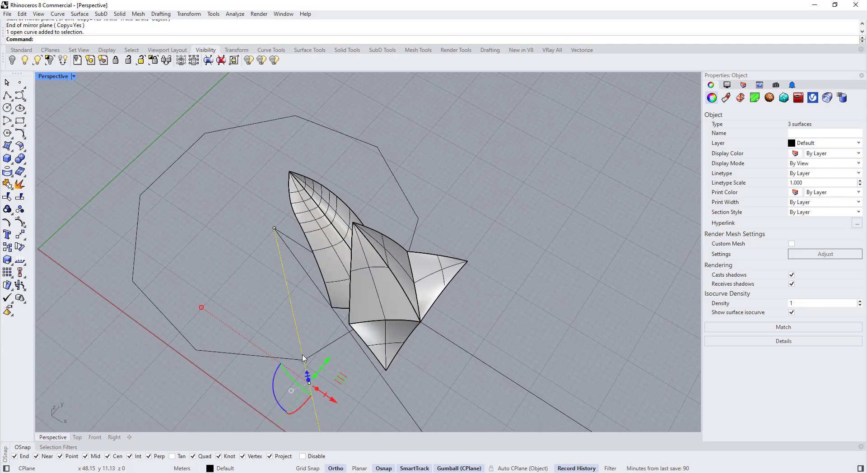
pyautogui.click(332, 240)
pyautogui.keyDown('shift'); pyautogui.click(341, 215); pyautogui.keyUp('shift')
pyautogui.keyDown('shift'); pyautogui.click(379, 289); pyautogui.keyUp('shift')
pyautogui.keyDown('shift'); pyautogui.click(395, 264); pyautogui.keyUp('shift')
pyautogui.keyDown('shift'); pyautogui.click(422, 275); pyautogui.keyUp('shift')
pyautogui.keyDown('shift'); pyautogui.click(395, 335); pyautogui.keyUp('shift')
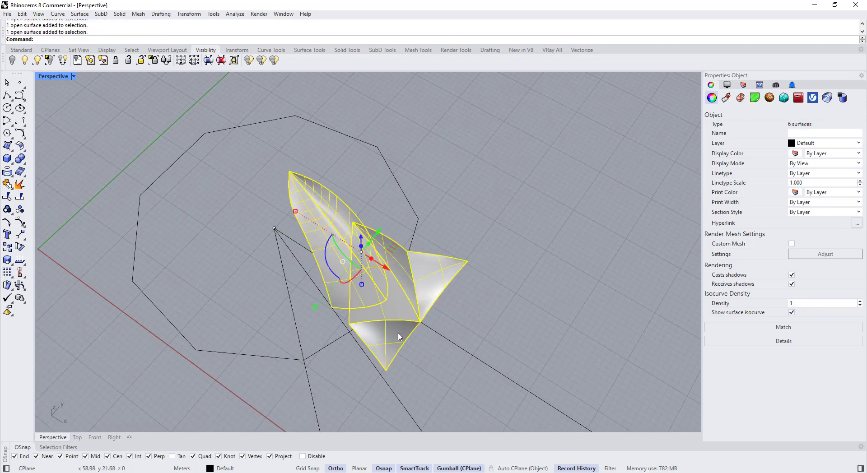
pyautogui.moveTo(176, 296); pyautogui.dragTo(216, 292, button='right')
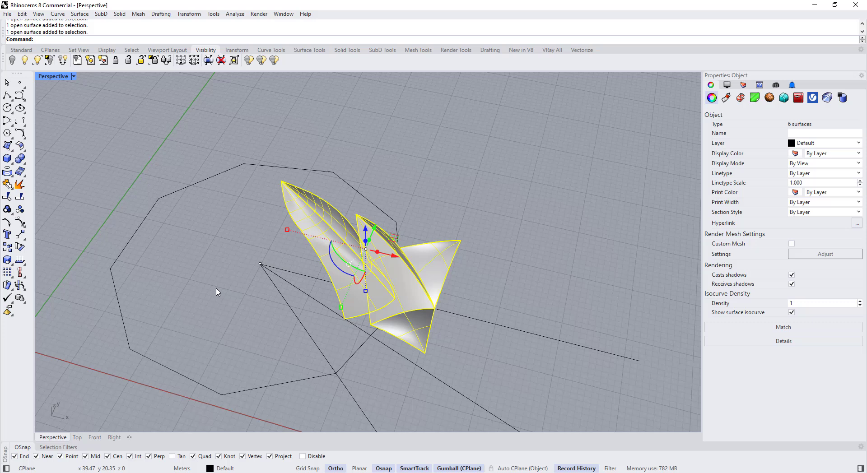
pyautogui.click(12, 266)
pyautogui.click(21, 289)
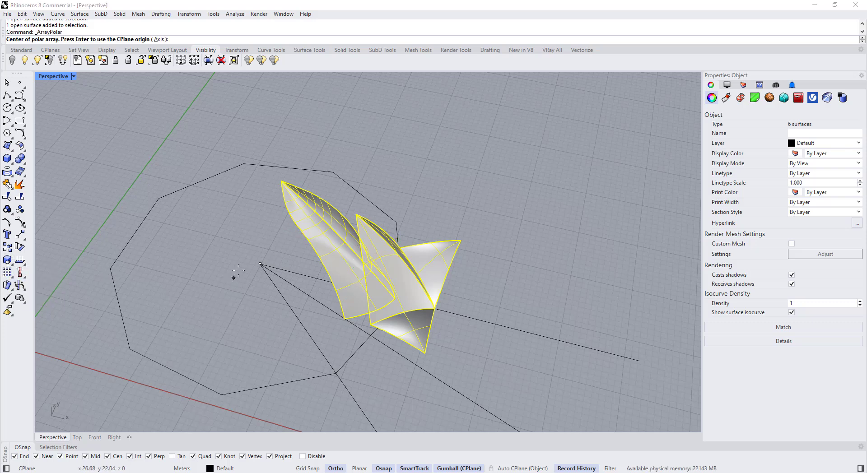
pyautogui.click(260, 264)
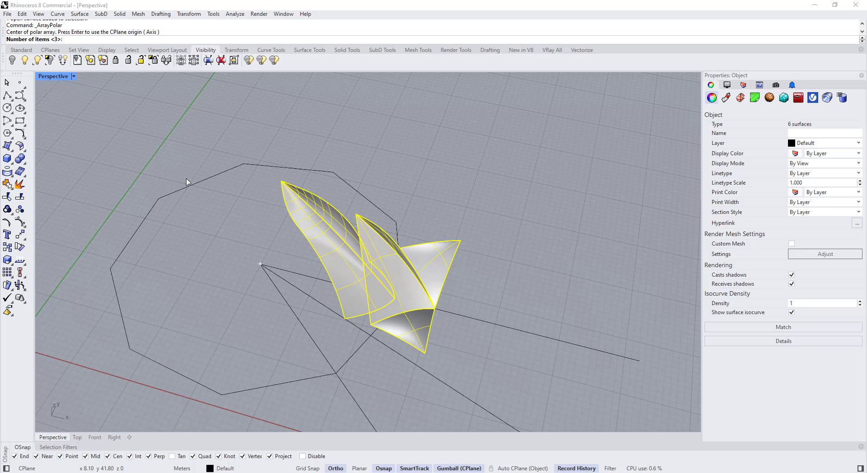
pyautogui.write('9')
pyautogui.press('Return')
pyautogui.press('Return')
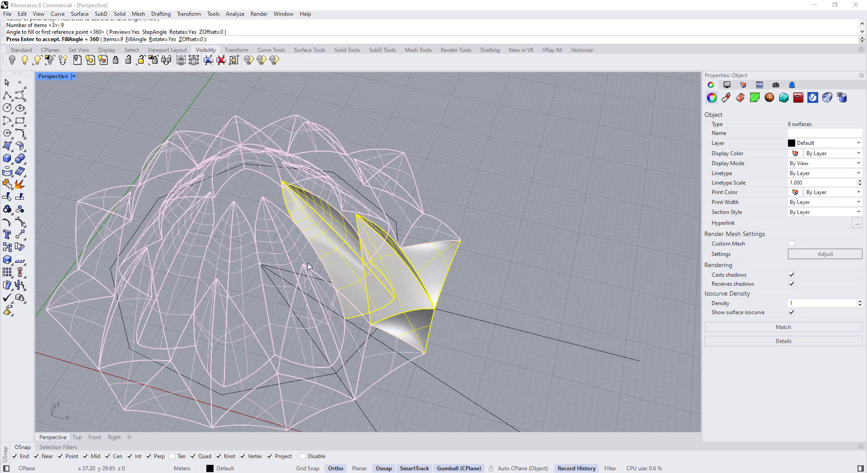
pyautogui.moveTo(308, 266); pyautogui.dragTo(269, 265, button='right')
pyautogui.press('Return')
pyautogui.scroll(-4, 318, 314)
pyautogui.moveTo(319, 314)
pyautogui.mouseDown(button='right')
pyautogui.moveTo(345, 262)
pyautogui.moveTo(318, 230)
pyautogui.moveTo(309, 298)
pyautogui.mouseUp(button='right')
pyautogui.press('Escape')
pyautogui.scroll(-2, 302, 282)
pyautogui.scroll(8, 309, 241)
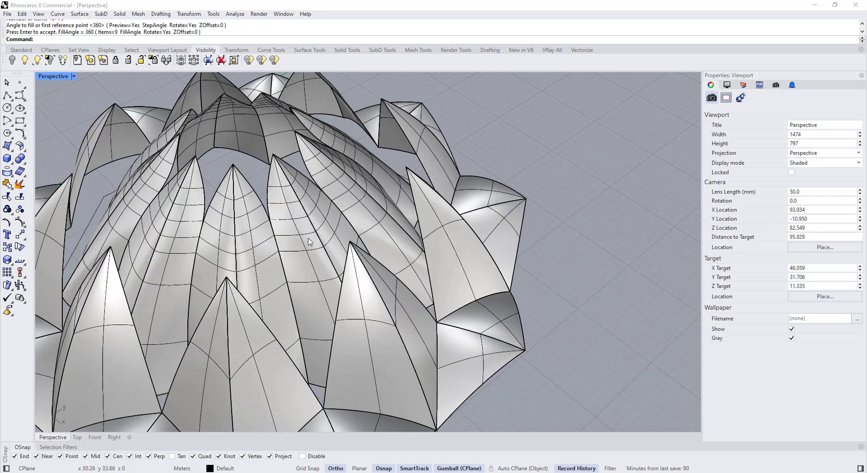
pyautogui.click(306, 233)
pyautogui.click(313, 228)
pyautogui.click(339, 257)
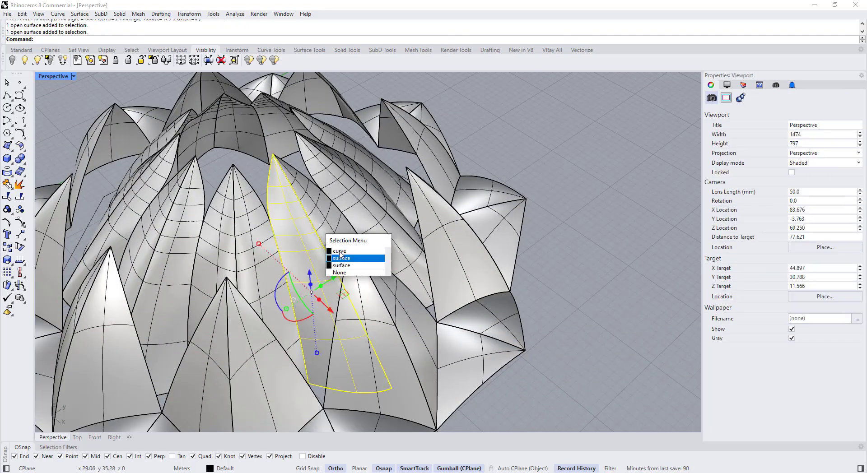
pyautogui.click(296, 192)
pyautogui.click(329, 209)
pyautogui.keyDown('shift'); pyautogui.click(273, 185); pyautogui.keyUp('shift')
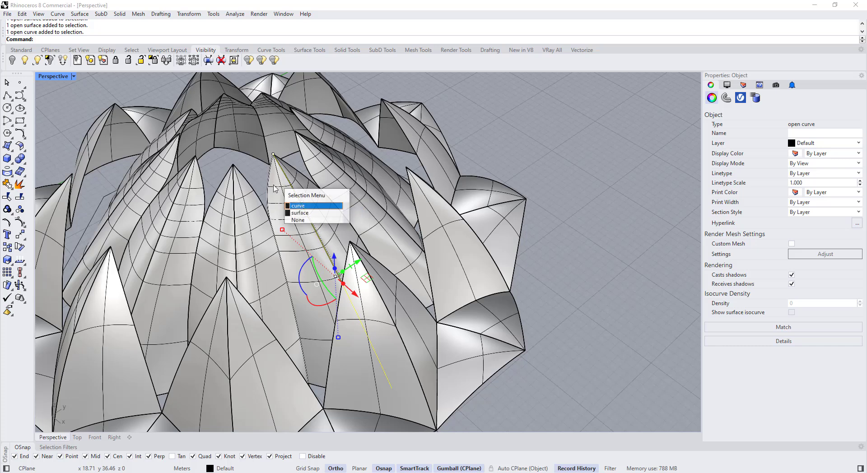
pyautogui.click(306, 205)
pyautogui.moveTo(413, 271); pyautogui.dragTo(425, 282, button='right')
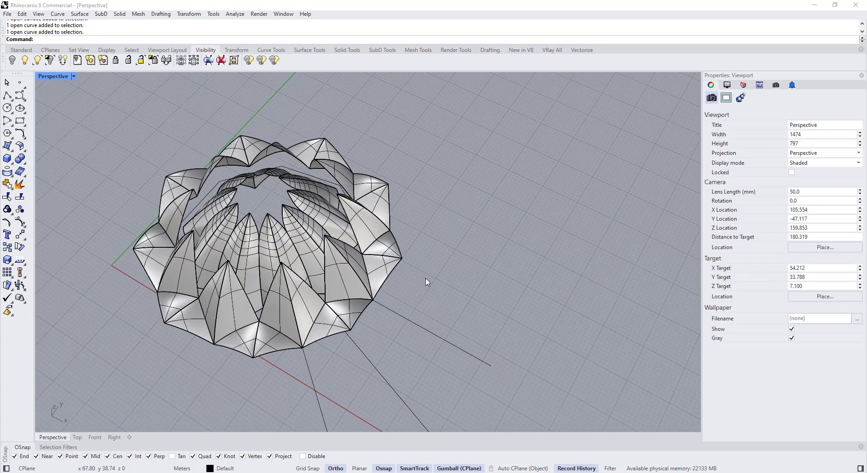
# - Select all curves with SelCrv and lock everything else with IsolateLock so only the curves stay editable
pyautogui.write('Crv')
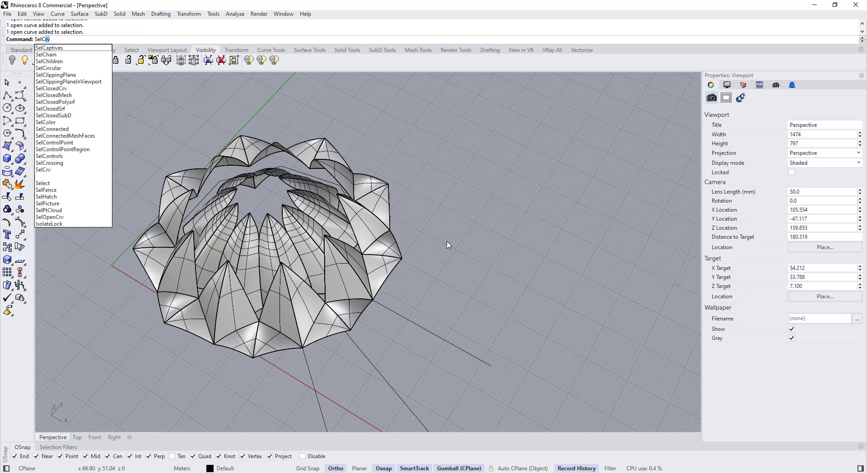
pyautogui.press('Return')
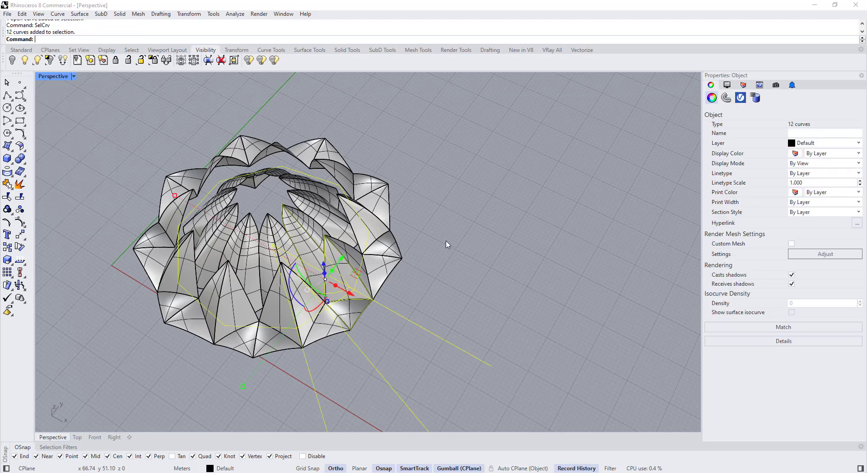
pyautogui.click(153, 60)
pyautogui.click(263, 199)
# - Show the control points of the inner petal's two profile curves and raise their shared tip points vertically
pyautogui.moveTo(263, 200); pyautogui.dragTo(244, 167, button='right')
pyautogui.scroll(4, 319, 228)
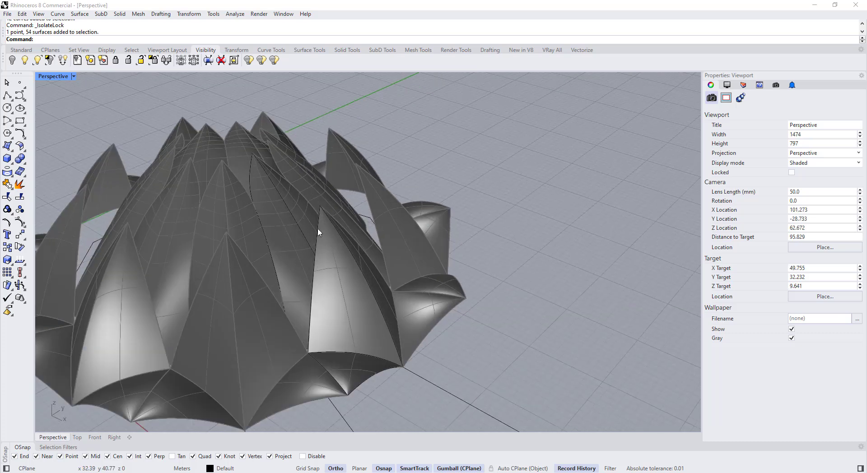
pyautogui.scroll(-7, 319, 229)
pyautogui.click(293, 204)
pyautogui.scroll(2, 293, 204)
pyautogui.click(289, 195)
pyautogui.click(297, 193)
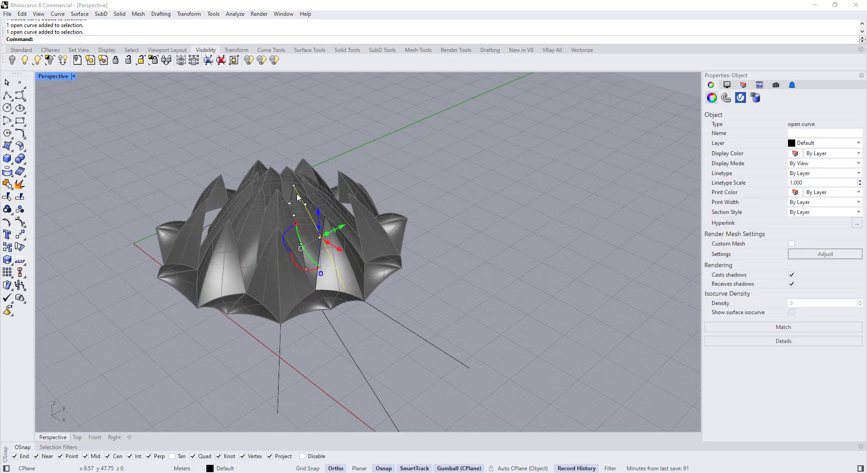
pyautogui.scroll(5, 294, 195)
pyautogui.keyDown('shift'); pyautogui.click(288, 199); pyautogui.keyUp('shift')
pyautogui.moveTo(288, 199); pyautogui.dragTo(283, 190, button='right')
pyautogui.moveTo(284, 190); pyautogui.dragTo(299, 174)
pyautogui.moveTo(296, 184); pyautogui.dragTo(293, 174, button='right')
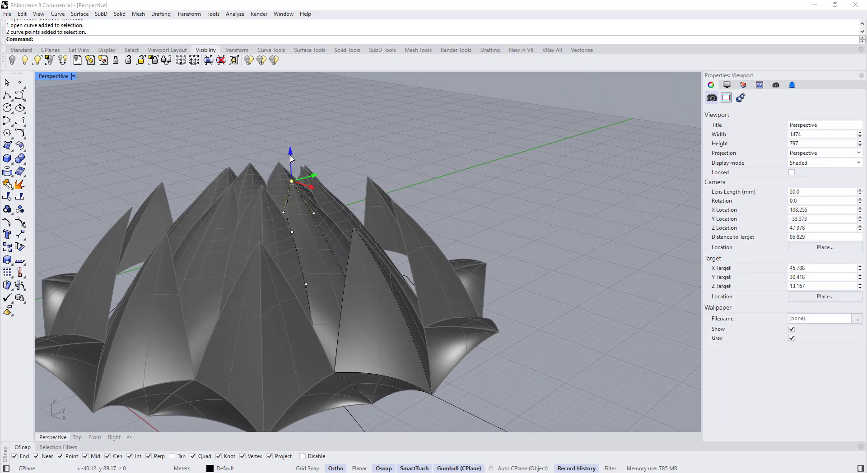
pyautogui.moveTo(290, 154); pyautogui.dragTo(290, 123)
# - Select the control points just below the inner petal's tip on both profile curves and raise them slightly
pyautogui.moveTo(280, 154); pyautogui.dragTo(252, 172, button='right')
pyautogui.scroll(6, 283, 180)
pyautogui.moveTo(406, 244); pyautogui.dragTo(407, 245)
pyautogui.moveTo(352, 235); pyautogui.dragTo(311, 227, button='right')
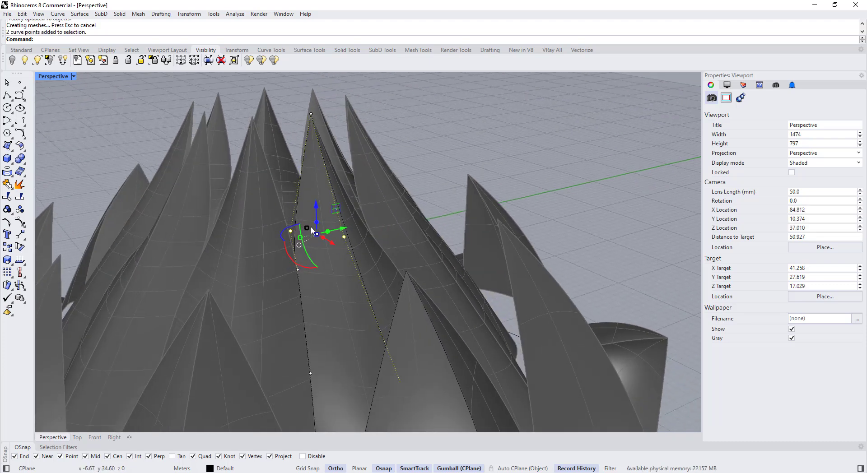
pyautogui.moveTo(316, 140); pyautogui.dragTo(316, 138)
pyautogui.scroll(-4, 312, 196)
# - Raise the two middle control points of the outer petal's upper ridge curve to arch it more
pyautogui.moveTo(309, 223); pyautogui.dragTo(379, 234, button='right')
pyautogui.scroll(-6, 382, 249)
pyautogui.scroll(4, 472, 348)
pyautogui.moveTo(467, 343); pyautogui.dragTo(493, 383, button='right')
pyautogui.scroll(8, 424, 325)
pyautogui.click(423, 324)
pyautogui.moveTo(424, 324); pyautogui.dragTo(441, 309, button='right')
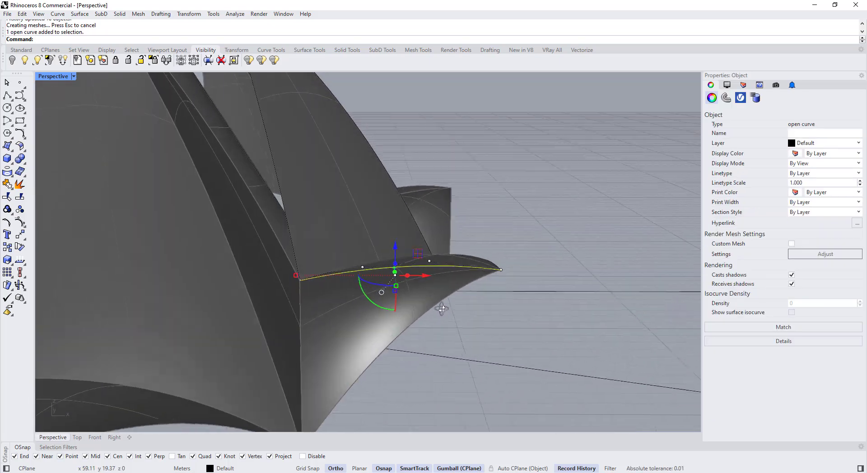
pyautogui.scroll(6, 426, 256)
pyautogui.click(436, 265)
pyautogui.keyDown('shift'); pyautogui.click(291, 278); pyautogui.keyUp('shift')
pyautogui.moveTo(292, 278); pyautogui.dragTo(339, 255, button='right')
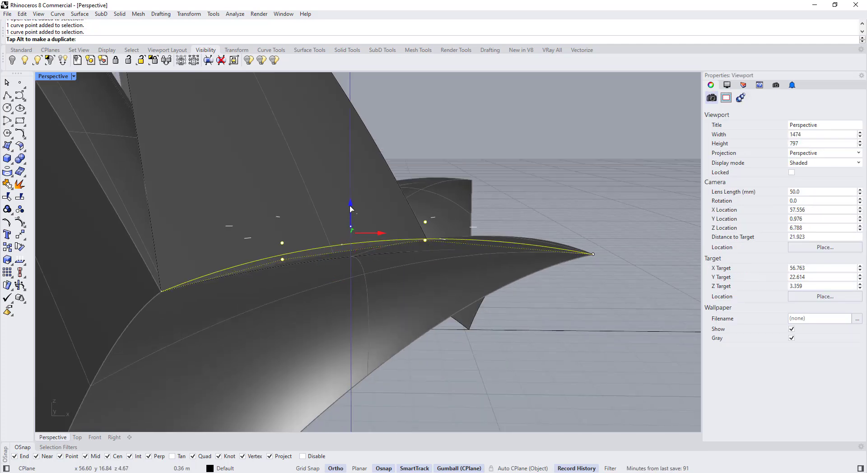
pyautogui.moveTo(348, 181); pyautogui.dragTo(348, 178)
pyautogui.scroll(-4, 360, 210)
# - Try to raise the outer petal's tip control point, and undo the move
pyautogui.moveTo(367, 250); pyautogui.dragTo(111, 307, button='right')
pyautogui.scroll(15, 209, 179)
pyautogui.scroll(-5, 210, 198)
pyautogui.moveTo(212, 217); pyautogui.dragTo(169, 210, button='right')
pyautogui.click(219, 279)
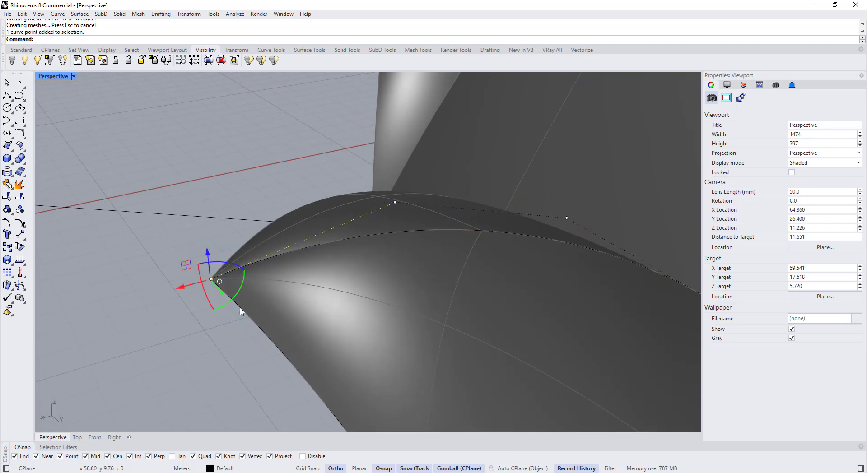
pyautogui.moveTo(239, 310); pyautogui.dragTo(221, 282, button='right')
pyautogui.moveTo(211, 274); pyautogui.dragTo(210, 269)
pyautogui.moveTo(243, 278); pyautogui.dragTo(296, 244, button='right')
pyautogui.scroll(2, 217, 296)
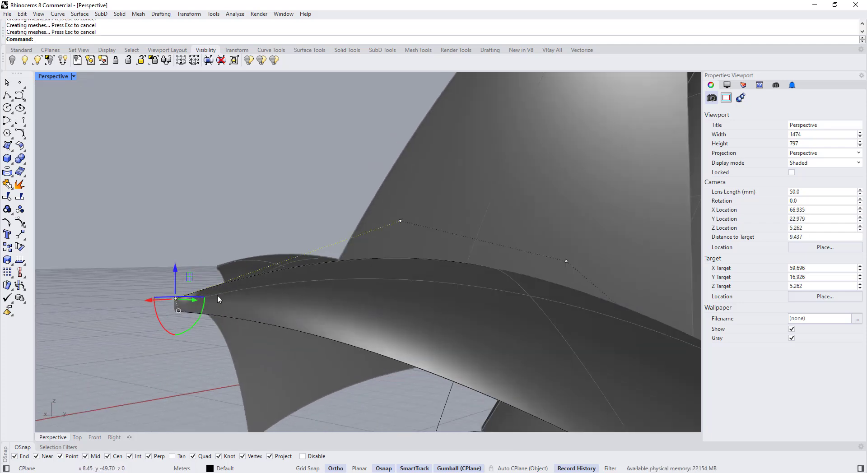
pyautogui.hotkey('ctrl', 'z')
# - Select all the petal curves without the closed base polygon and turn on their control points
pyautogui.moveTo(184, 291); pyautogui.dragTo(387, 410, button='right')
pyautogui.scroll(-10, 329, 308)
pyautogui.scroll(-8, 355, 356)
pyautogui.scroll(4, 355, 359)
pyautogui.moveTo(430, 371); pyautogui.dragTo(430, 371)
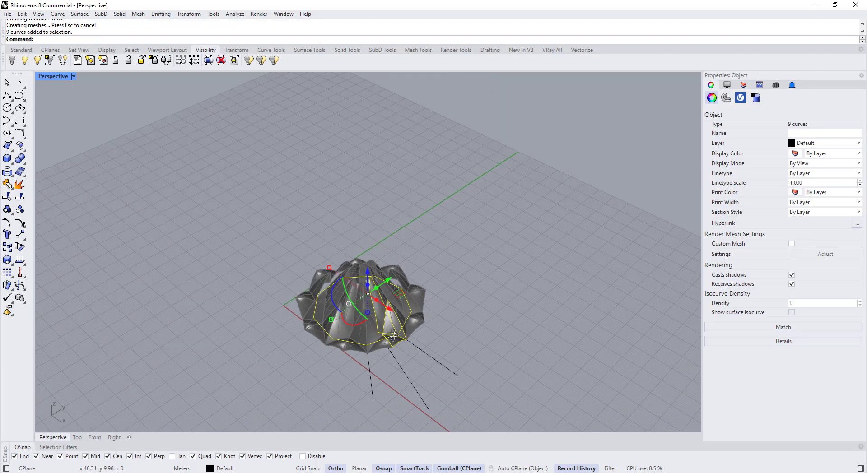
pyautogui.scroll(5, 370, 328)
pyautogui.keyDown('ctrl'); pyautogui.click(370, 323); pyautogui.keyUp('ctrl')
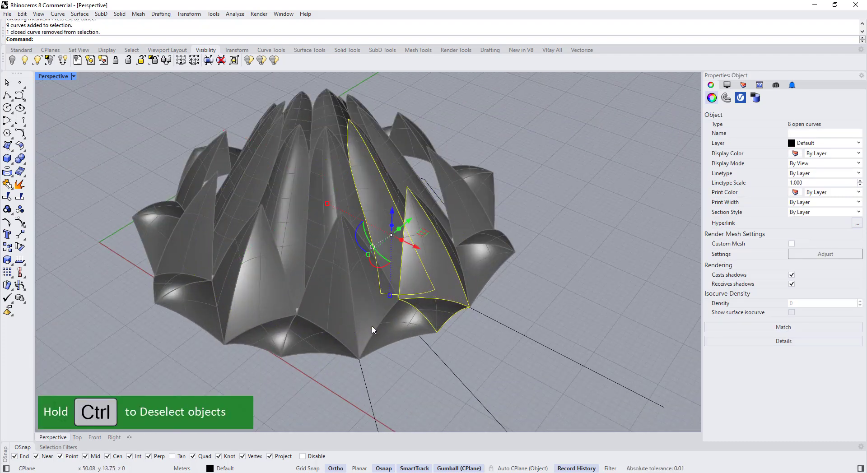
pyautogui.moveTo(392, 322)
pyautogui.mouseDown(button='right')
pyautogui.moveTo(358, 298)
pyautogui.moveTo(383, 311)
pyautogui.mouseUp(button='right')
pyautogui.scroll(-3, 358, 298)
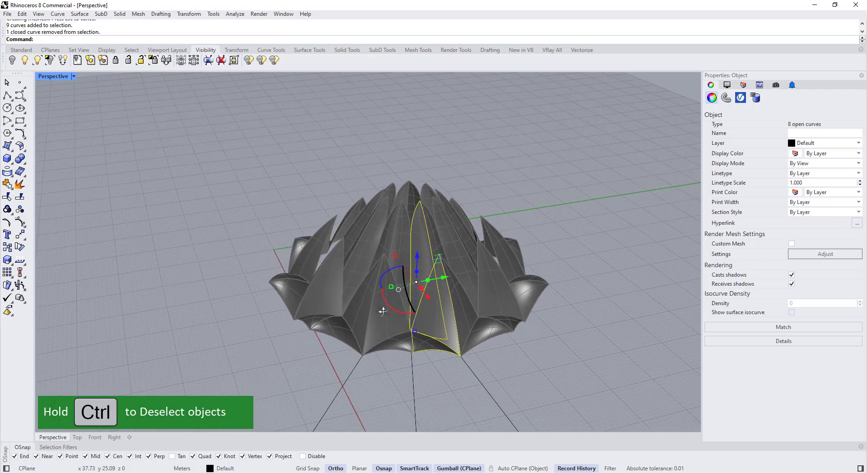
pyautogui.press('F10')
# - Raise the outer petal's tip control points slightly along the vertical axis
pyautogui.moveTo(232, 205); pyautogui.dragTo(372, 369, button='right')
pyautogui.scroll(6, 331, 267)
pyautogui.scroll(10, 330, 268)
pyautogui.scroll(-10, 365, 250)
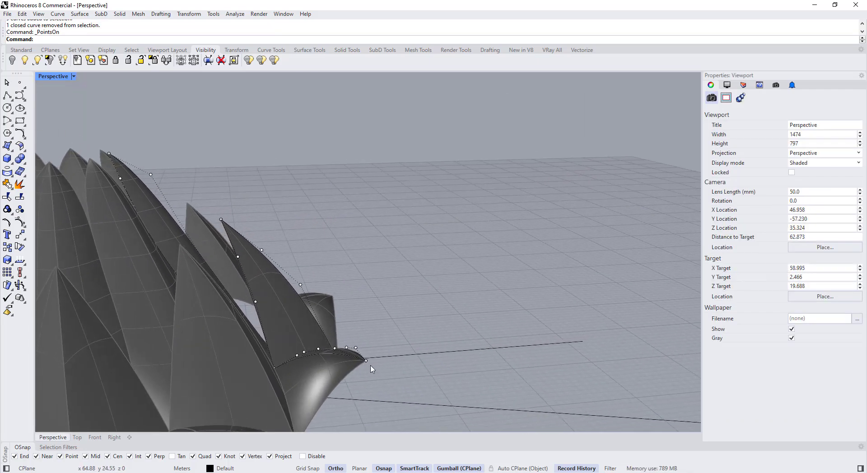
pyautogui.scroll(20, 361, 368)
pyautogui.moveTo(362, 323); pyautogui.dragTo(361, 320)
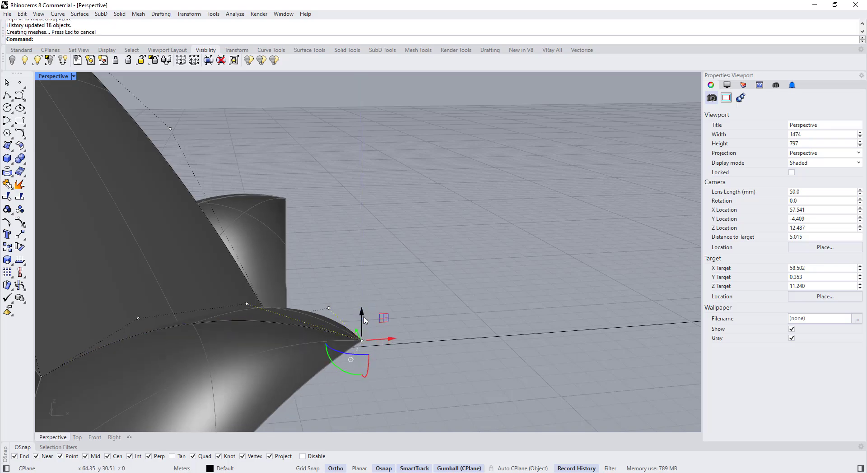
pyautogui.scroll(-20, 344, 304)
# - Reshape the middle petal's side curve in the top view by shifting its two intermediate control points away from the petal's centre line
pyautogui.moveTo(362, 320); pyautogui.dragTo(241, 250, button='right')
pyautogui.scroll(12, 241, 249)
pyautogui.click(259, 236)
pyautogui.scroll(-8, 267, 208)
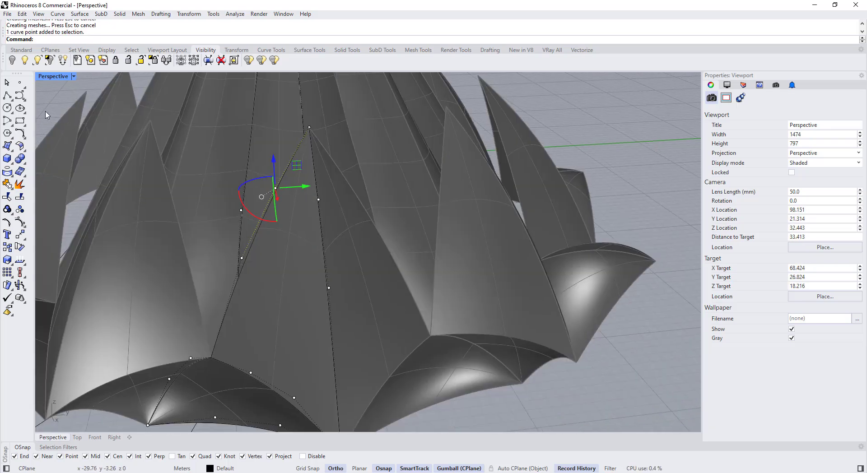
pyautogui.hotkey('ctrl', 'F1')
pyautogui.scroll(9, 392, 253)
pyautogui.moveTo(353, 178); pyautogui.dragTo(354, 221)
pyautogui.scroll(8, 374, 264)
pyautogui.click(405, 268)
pyautogui.moveTo(409, 244); pyautogui.dragTo(410, 291)
pyautogui.scroll(-8, 237, 214)
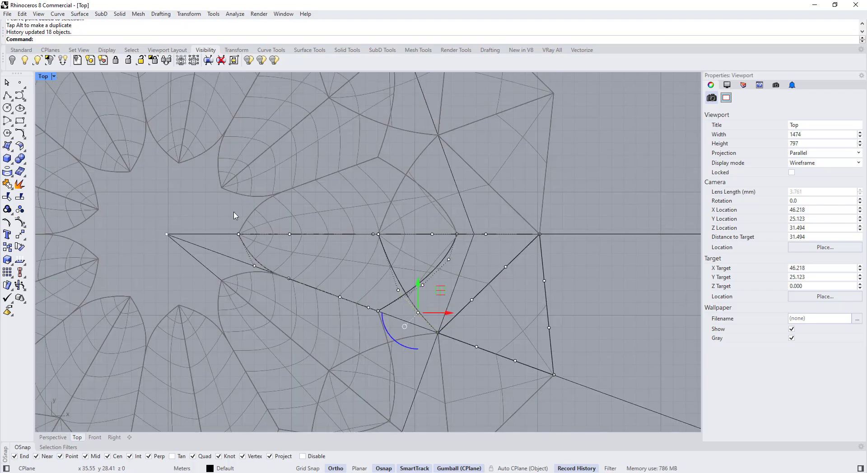
# - Move the upper control point of the inner petal's ridge curve slightly outward from the temple's centre
pyautogui.scroll(8, 346, 204)
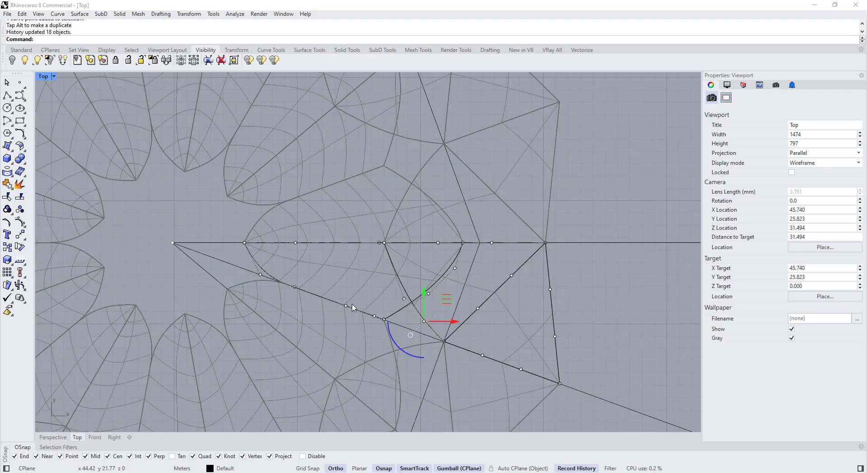
pyautogui.scroll(2, 356, 310)
pyautogui.moveTo(296, 298); pyautogui.dragTo(264, 248)
pyautogui.hotkey('ctrl', 'F4')
pyautogui.moveTo(380, 190); pyautogui.dragTo(362, 191, button='right')
pyautogui.scroll(4, 368, 191)
pyautogui.click(341, 182)
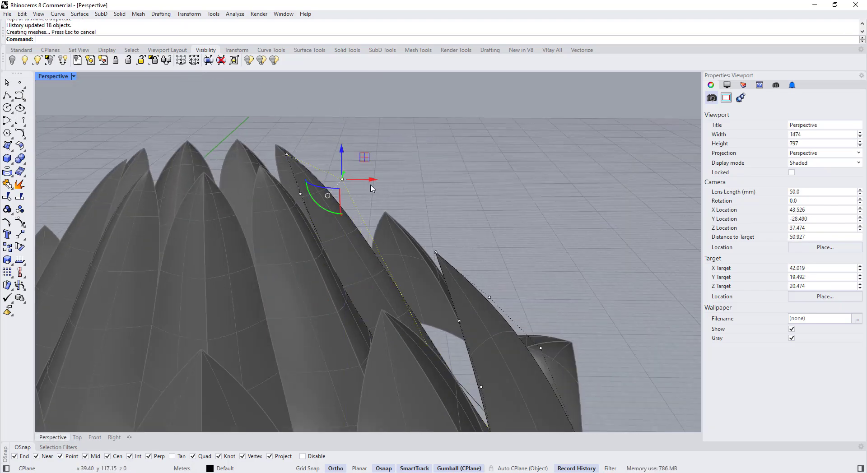
pyautogui.moveTo(373, 180); pyautogui.dragTo(379, 180)
# - Raise the lower control point of the inner petal's ridge curve slightly
pyautogui.hotkey('ctrl', 'F1')
pyautogui.scroll(2, 328, 219)
pyautogui.click(402, 226)
pyautogui.hotkey('ctrl', 'F4')
pyautogui.moveTo(422, 266); pyautogui.dragTo(401, 310, button='right')
pyautogui.moveTo(442, 292); pyautogui.dragTo(440, 282)
pyautogui.scroll(-4, 435, 275)
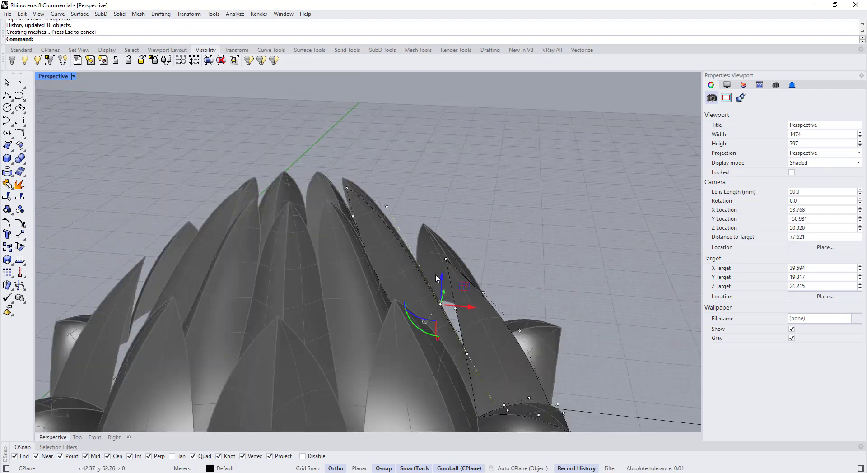
# - Move the middle control point of the inner petal's side curve slightly toward the temple's centre along the angled guide line
pyautogui.moveTo(435, 275); pyautogui.dragTo(481, 298, button='right')
pyautogui.scroll(2, 481, 298)
pyautogui.scroll(5, 217, 216)
pyautogui.moveTo(280, 248); pyautogui.dragTo(291, 299, button='right')
pyautogui.click(288, 300)
pyautogui.doubleClick(46, 76)
pyautogui.doubleClick(45, 78)
pyautogui.write('m')
pyautogui.click(342, 322)
pyautogui.click(333, 318)
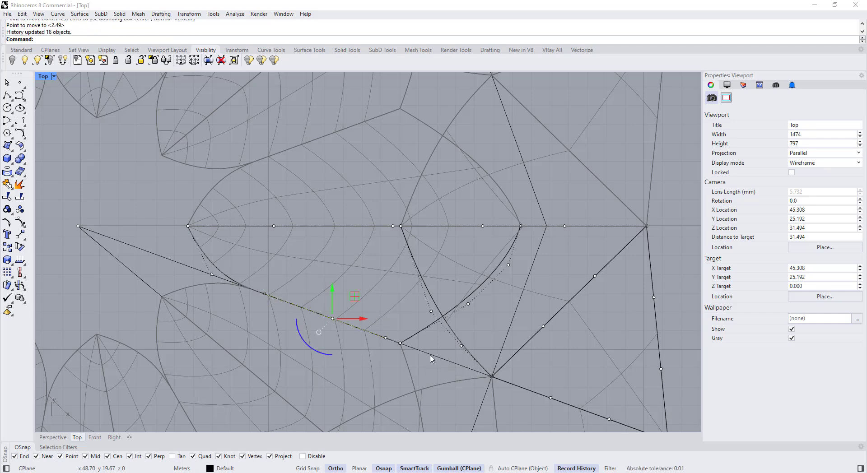
# - Switch to the four-viewport layout and move the inner petal's tip control points toward the temple's centre
pyautogui.hotkey('ctrl', 'm')
pyautogui.scroll(-3, 469, 190)
pyautogui.moveTo(470, 189); pyautogui.dragTo(449, 90, button='right')
pyautogui.moveTo(503, 167); pyautogui.dragTo(523, 153, button='right')
pyautogui.moveTo(102, 142); pyautogui.dragTo(121, 158)
pyautogui.moveTo(132, 149); pyautogui.dragTo(120, 149)
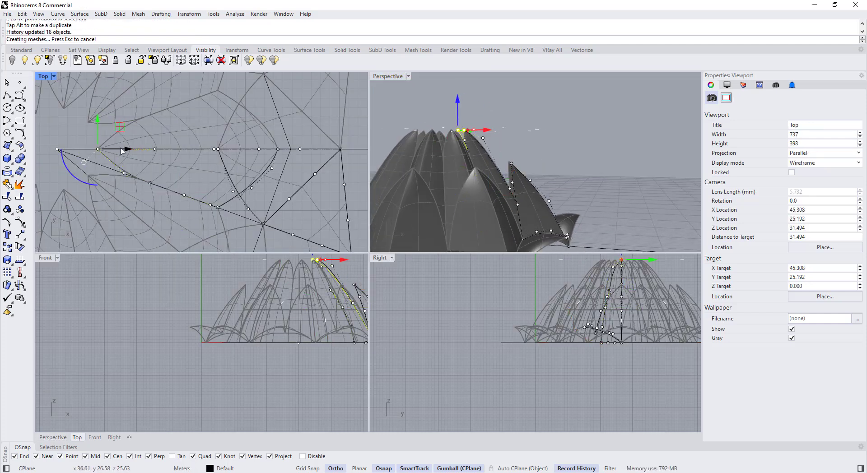
pyautogui.moveTo(483, 124); pyautogui.dragTo(477, 129, button='right')
pyautogui.moveTo(130, 149); pyautogui.dragTo(123, 149)
pyautogui.moveTo(501, 124); pyautogui.dragTo(483, 108, button='right')
# - Adjust the height of the inner petal's tip control points, undoing one trial move
pyautogui.scroll(10, 485, 123)
pyautogui.moveTo(484, 108); pyautogui.dragTo(506, 184)
pyautogui.moveTo(505, 154); pyautogui.dragTo(497, 194, button='right')
pyautogui.scroll(-3, 532, 149)
pyautogui.hotkey('ctrl', 'z')
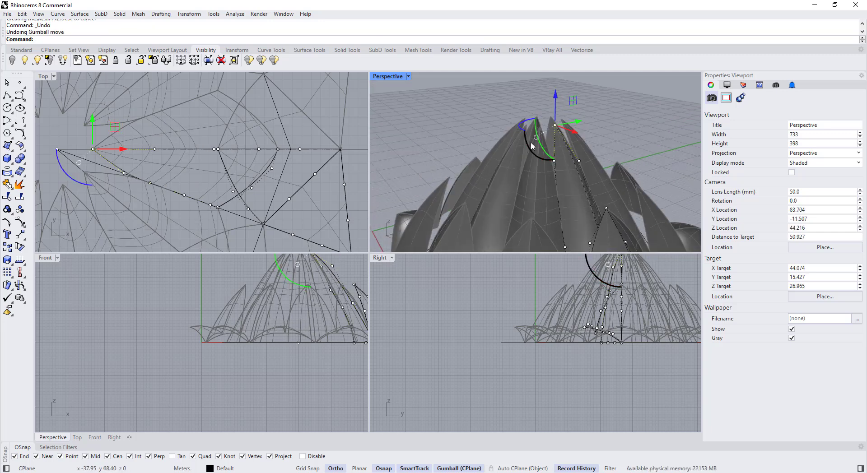
pyautogui.moveTo(555, 97); pyautogui.dragTo(535, 151)
pyautogui.scroll(6, 133, 199)
pyautogui.moveTo(535, 152); pyautogui.dragTo(510, 174, button='right')
# - Try to move the inner petal side curve's middle control point further toward the centre along the guide line, and undo it
pyautogui.click(167, 167)
pyautogui.scroll(5, 522, 189)
pyautogui.scroll(-6, 465, 142)
pyautogui.scroll(6, 171, 160)
pyautogui.write('m')
pyautogui.press('Return')
pyautogui.click(163, 174)
pyautogui.click(139, 165)
pyautogui.hotkey('ctrl', 'z')
# - Preview the whole temple in Rendered display mode and return the perspective viewport to Shaded
pyautogui.scroll(-4, 511, 174)
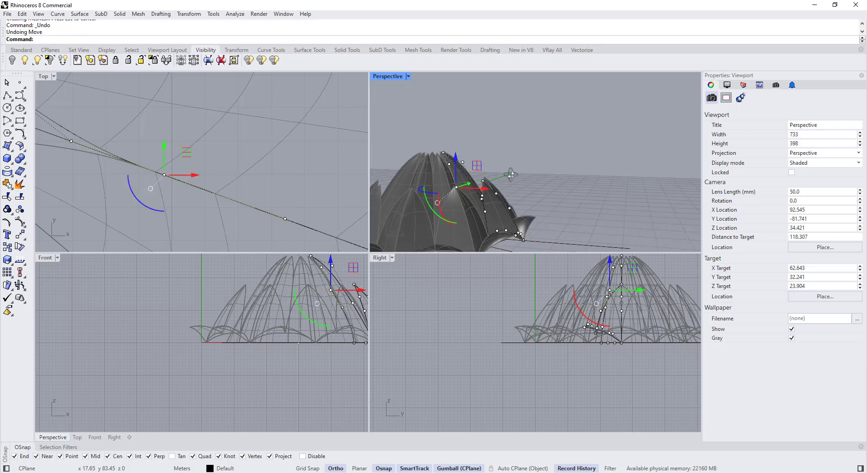
pyautogui.scroll(4, 478, 149)
pyautogui.scroll(-6, 401, 161)
pyautogui.click(399, 161)
pyautogui.moveTo(478, 149)
pyautogui.mouseDown(button='right')
pyautogui.moveTo(406, 161)
pyautogui.moveTo(470, 143)
pyautogui.mouseUp(button='right')
pyautogui.scroll(6, 400, 158)
pyautogui.click(408, 76)
pyautogui.click(421, 130)
pyautogui.scroll(-4, 470, 144)
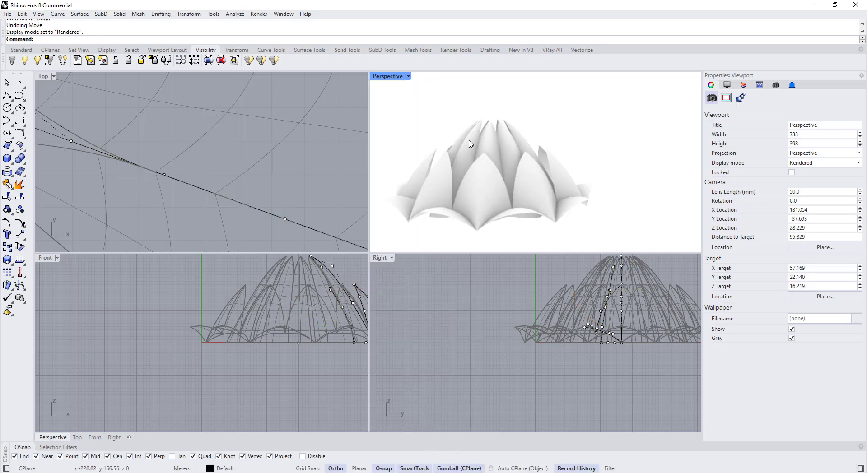
pyautogui.click(408, 77)
pyautogui.click(407, 119)
pyautogui.moveTo(419, 131); pyautogui.dragTo(445, 149, button='right')
# - Maximise the perspective viewport and move the outer petal's tip control points outward along the guide line
pyautogui.doubleClick(383, 77)
pyautogui.scroll(5, 397, 290)
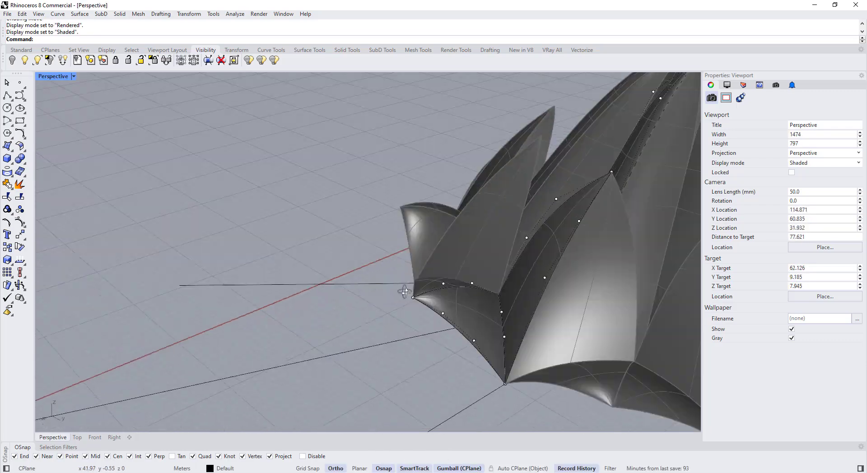
pyautogui.click(398, 309)
pyautogui.click(20, 235)
pyautogui.scroll(7, 407, 316)
pyautogui.click(375, 290)
pyautogui.click(354, 302)
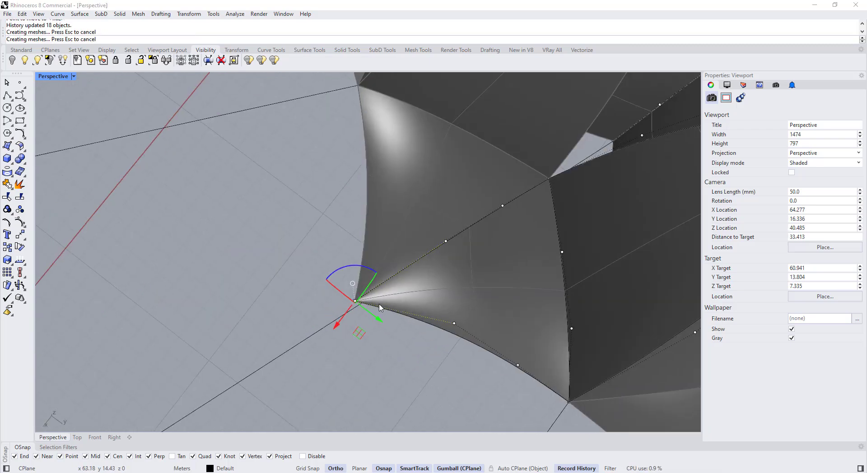
# - Bow the outer petal's lower edge curve outward in the top view by moving its two middle control points away from the centre
pyautogui.hotkey('ctrl', 'F1')
pyautogui.scroll(8, 511, 196)
pyautogui.moveTo(512, 199); pyautogui.dragTo(481, 286)
pyautogui.moveTo(522, 246); pyautogui.dragTo(537, 246)
pyautogui.scroll(-5, 524, 253)
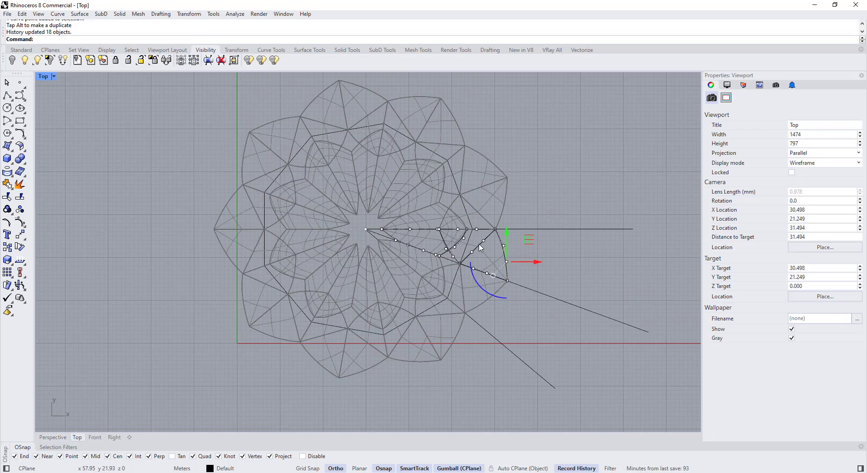
# - Move the two middle control points of the edge curve shared by the inner and outer petals slightly outward in the top view
pyautogui.hotkey('ctrl', 'F4')
pyautogui.scroll(-5, 389, 234)
pyautogui.moveTo(389, 234); pyautogui.dragTo(397, 289, button='right')
pyautogui.scroll(5, 410, 241)
pyautogui.moveTo(401, 237); pyautogui.dragTo(492, 271)
pyautogui.hotkey('ctrl', 'F1')
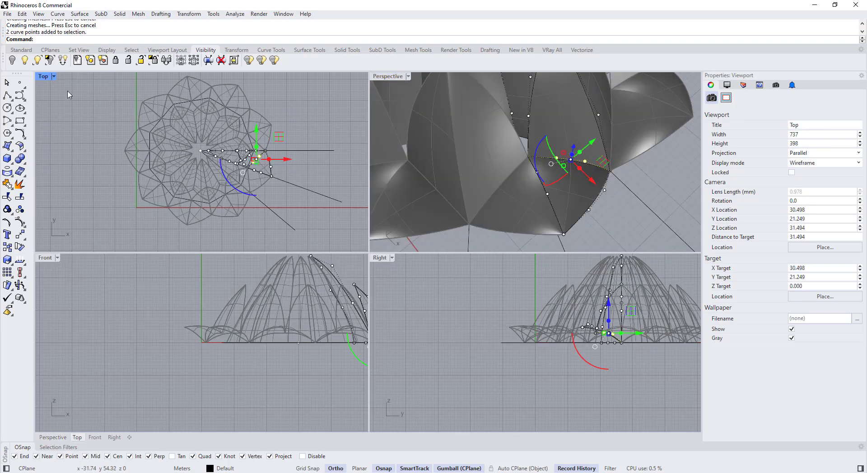
pyautogui.scroll(8, 510, 264)
pyautogui.moveTo(449, 185); pyautogui.dragTo(457, 193)
pyautogui.hotkey('ctrl', 'F4')
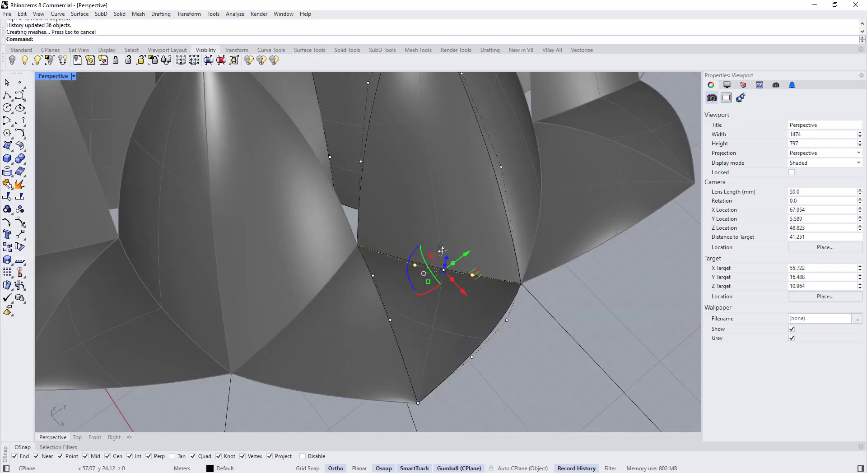
# - Examine the whole temple from several angles, including a Rendered preview, and return the perspective viewport to Shaded
pyautogui.moveTo(441, 251)
pyautogui.mouseDown(button='right')
pyautogui.moveTo(266, 219)
pyautogui.moveTo(354, 219)
pyautogui.moveTo(397, 205)
pyautogui.moveTo(389, 211)
pyautogui.mouseUp(button='right')
pyautogui.scroll(-4, 267, 218)
pyautogui.scroll(-8, 397, 205)
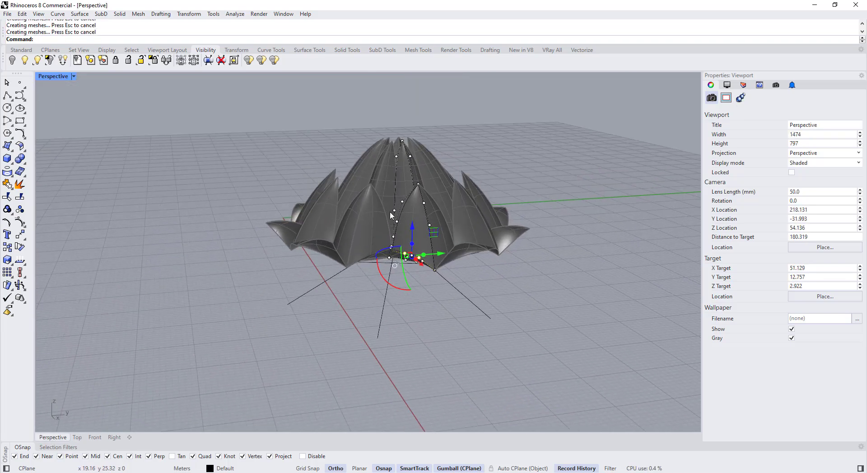
pyautogui.scroll(5, 406, 183)
pyautogui.scroll(-3, 406, 184)
pyautogui.moveTo(405, 183); pyautogui.dragTo(230, 136, button='right')
pyautogui.scroll(-3, 398, 187)
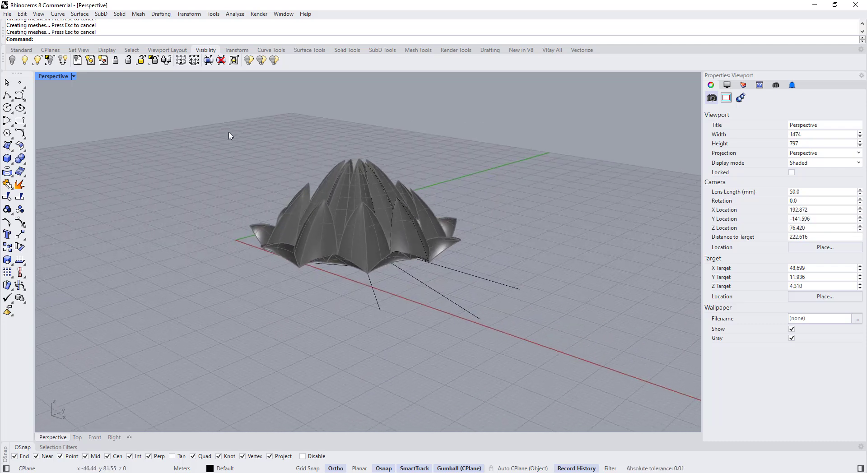
pyautogui.click(72, 76)
pyautogui.click(107, 140)
pyautogui.moveTo(246, 234); pyautogui.dragTo(203, 151, button='right')
pyautogui.click(74, 76)
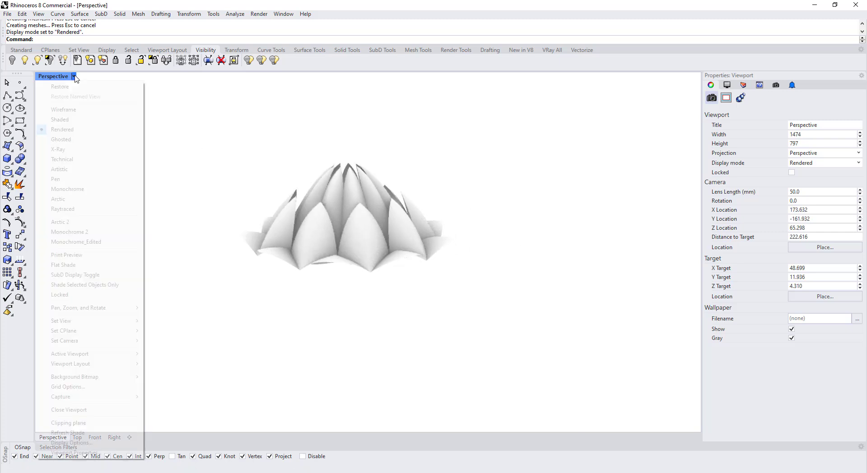
pyautogui.click(59, 119)
pyautogui.moveTo(487, 203); pyautogui.dragTo(502, 248, button='right')
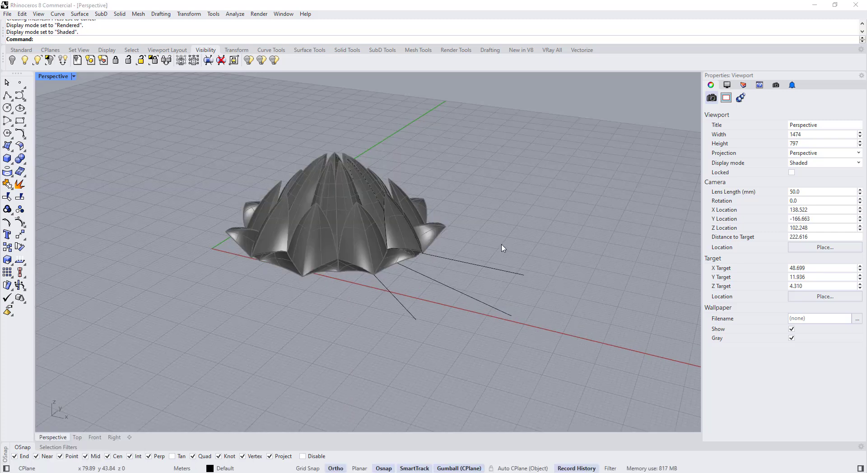
# - Unlock all objects and copy the complete temple along the negative X direction, clear of the original
pyautogui.press('Return')
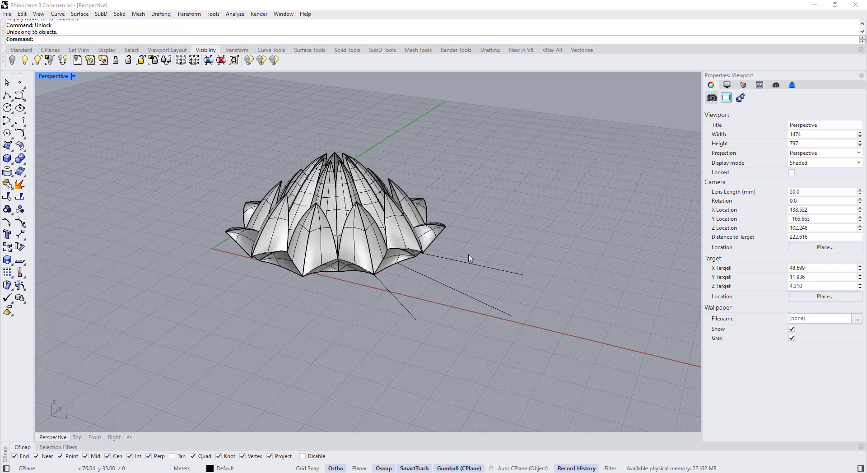
pyautogui.moveTo(468, 257); pyautogui.dragTo(281, 235, button='right')
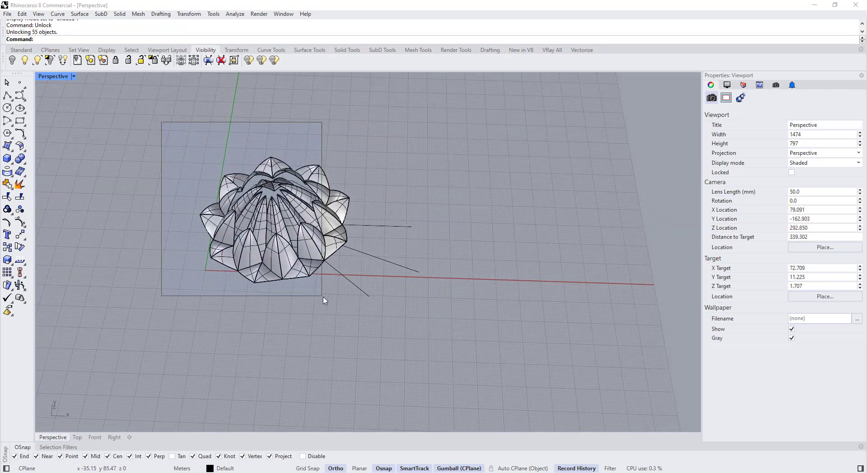
pyautogui.moveTo(324, 297); pyautogui.dragTo(353, 302)
pyautogui.scroll(-6, 392, 255)
pyautogui.keyDown('shift'); pyautogui.moveTo(323, 235); pyautogui.dragTo(346, 240, button='right'); pyautogui.keyUp('shift')
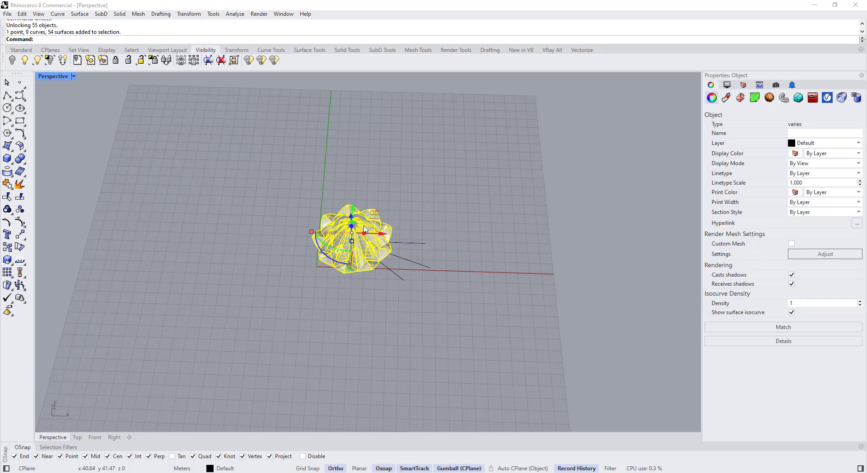
pyautogui.moveTo(283, 176); pyautogui.dragTo(404, 273)
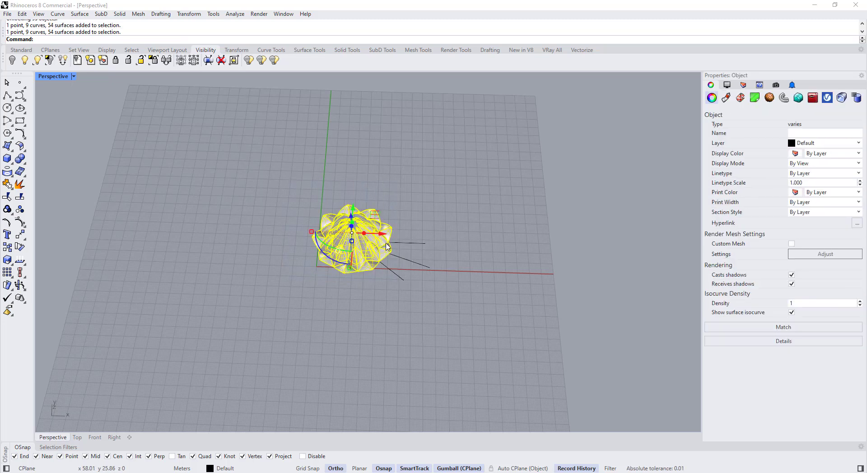
pyautogui.keyDown('alt'); pyautogui.moveTo(383, 234); pyautogui.dragTo(209, 235); pyautogui.keyUp('alt')
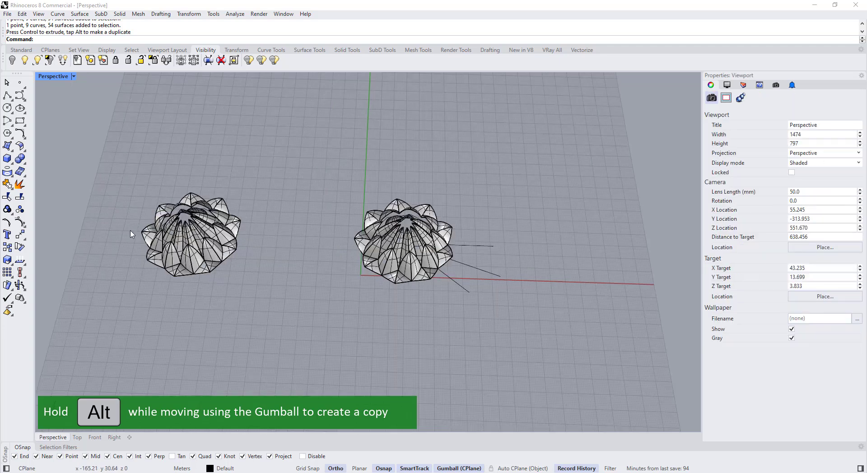
# - Apply CageEdit to the copied temple with a BoundingBox control, CPlane coordinates, 4 points and degree 3 per axis, and Global region
pyautogui.scroll(3, 194, 232)
pyautogui.moveTo(116, 132); pyautogui.dragTo(361, 356)
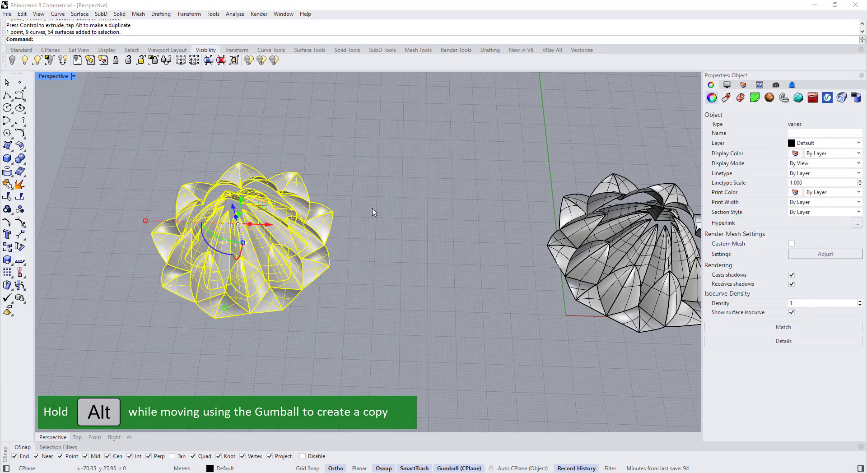
pyautogui.click(237, 50)
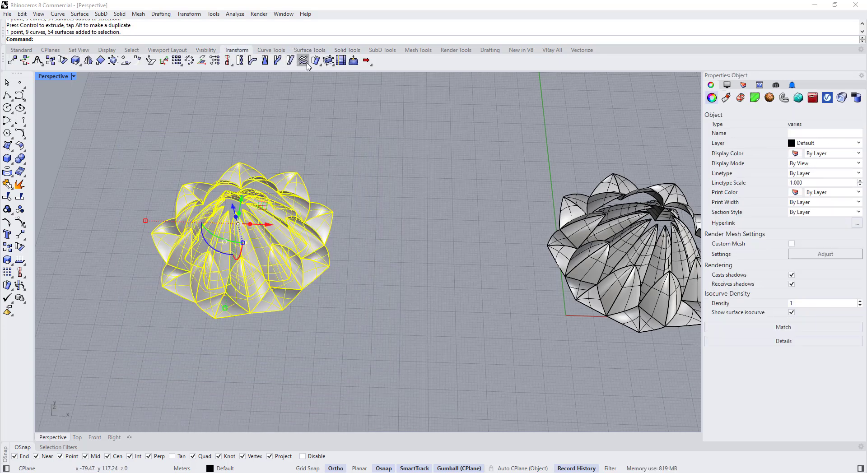
pyautogui.click(327, 63)
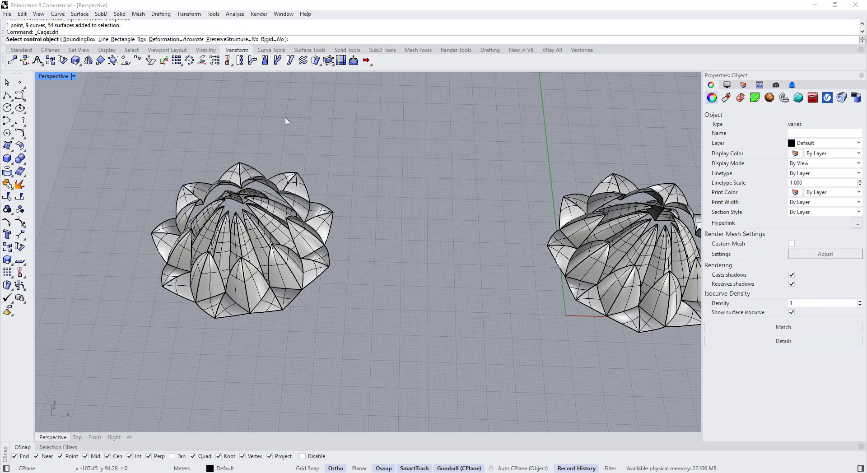
pyautogui.click(79, 39)
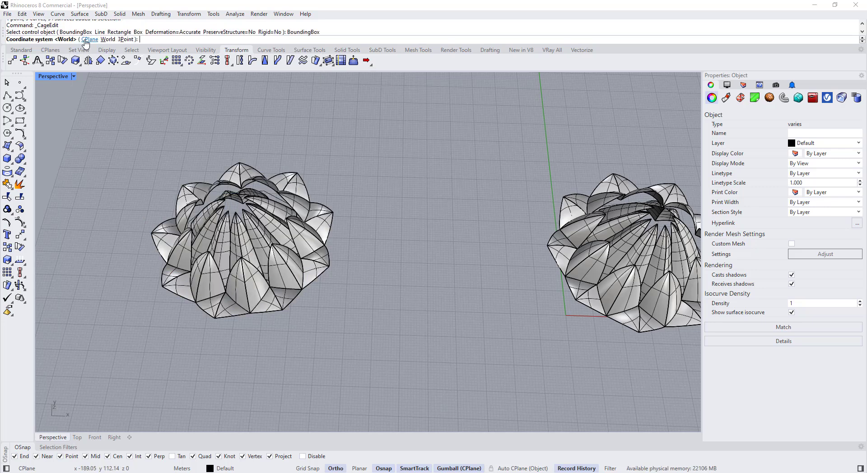
pyautogui.click(86, 41)
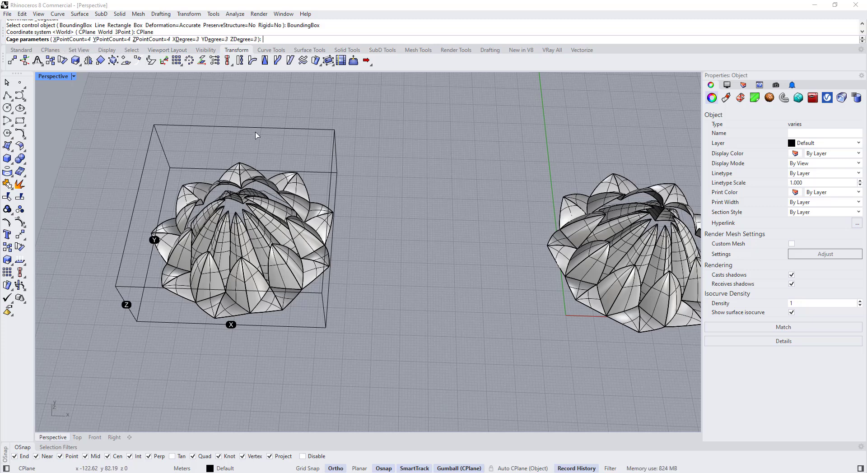
pyautogui.press('Return')
pyautogui.press('Return')
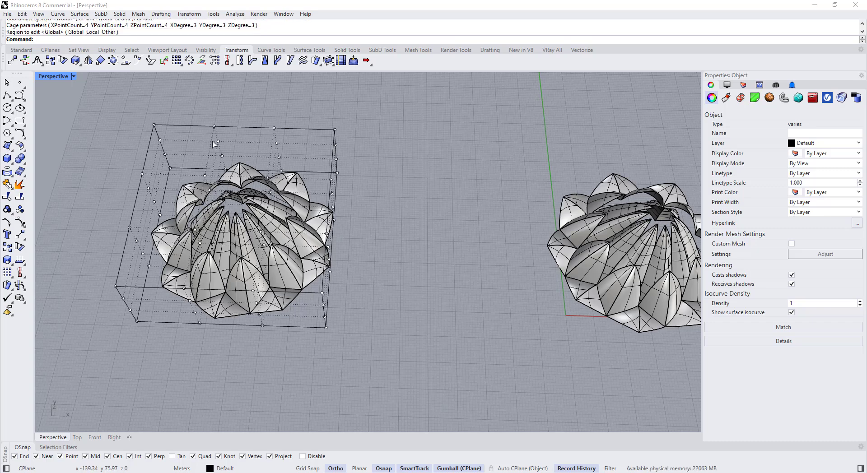
# - Pull the 16 cage points around the far corner on the negative X side diagonally away from the copied temple
pyautogui.moveTo(214, 144); pyautogui.dragTo(153, 228, button='right')
pyautogui.scroll(3, 153, 228)
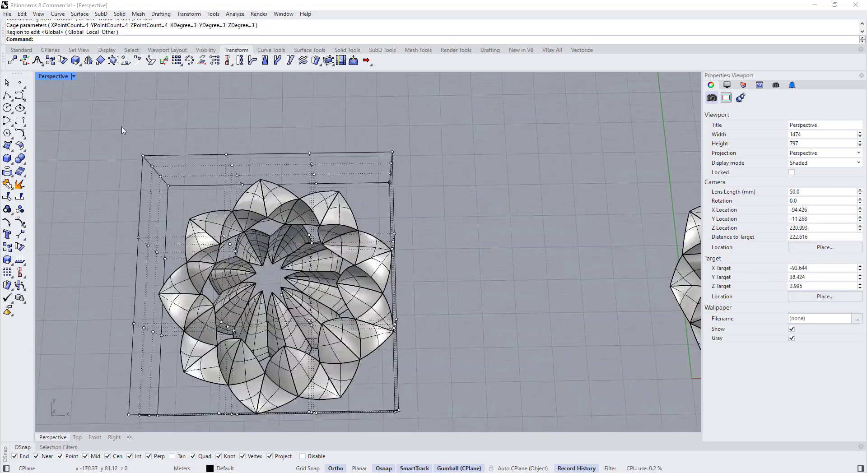
pyautogui.moveTo(242, 277); pyautogui.dragTo(249, 281)
pyautogui.scroll(-4, 299, 264)
pyautogui.moveTo(250, 209); pyautogui.dragTo(204, 169)
pyautogui.click(437, 266)
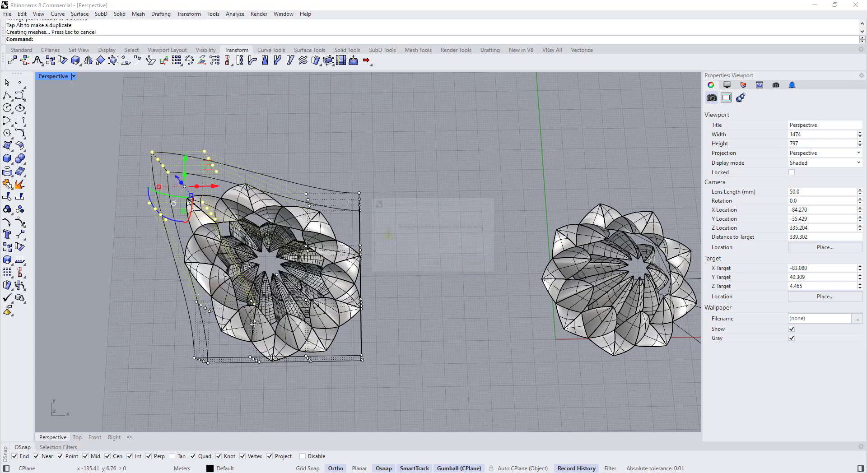
pyautogui.moveTo(437, 265); pyautogui.dragTo(270, 190, button='right')
pyautogui.scroll(4, 264, 199)
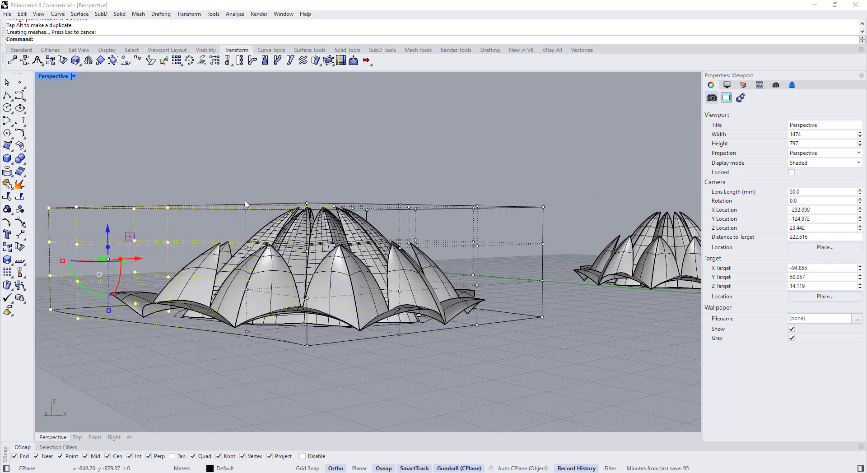
# - Relocate the gumball to the cage's base corner and scale the 16 corner cage points vertically to stretch that side upward
pyautogui.moveTo(215, 172); pyautogui.dragTo(257, 221)
pyautogui.scroll(-4, 145, 198)
pyautogui.moveTo(227, 300); pyautogui.dragTo(227, 300)
pyautogui.scroll(4, 179, 254)
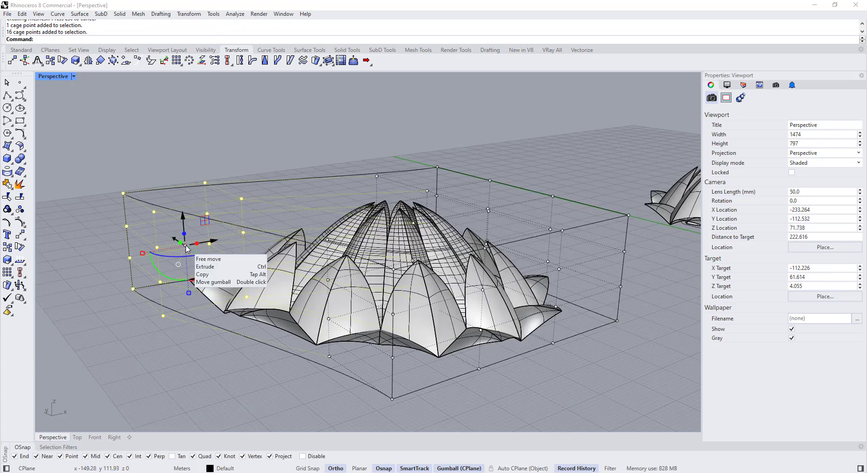
pyautogui.click(141, 288)
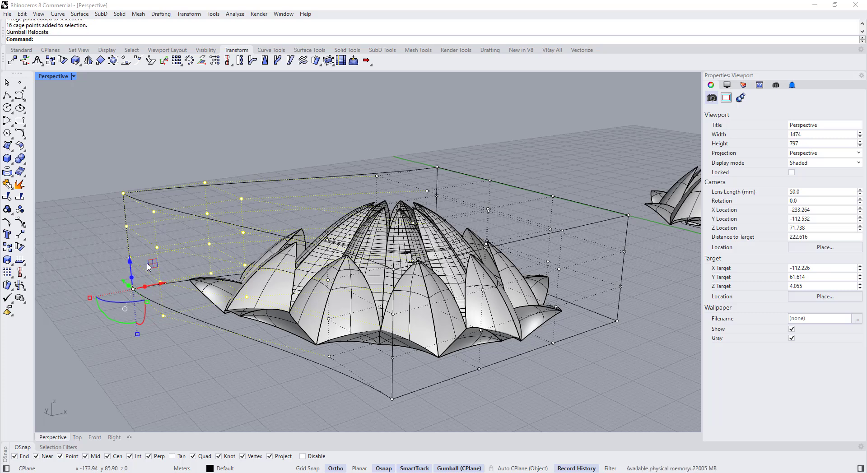
pyautogui.scroll(-6, 144, 284)
pyautogui.moveTo(157, 273); pyautogui.dragTo(158, 284)
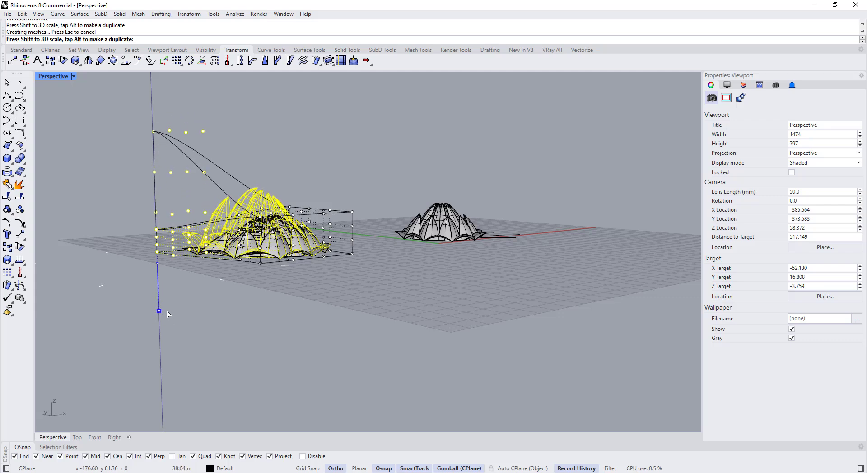
pyautogui.moveTo(167, 314); pyautogui.dragTo(167, 314)
# - Examine the cage-deformed temple copy from several sides and compare it with the original
pyautogui.moveTo(294, 333); pyautogui.dragTo(230, 289, button='right')
pyautogui.scroll(8, 226, 249)
pyautogui.scroll(-7, 226, 248)
pyautogui.moveTo(271, 248); pyautogui.dragTo(196, 239, button='right')
pyautogui.scroll(9, 243, 225)
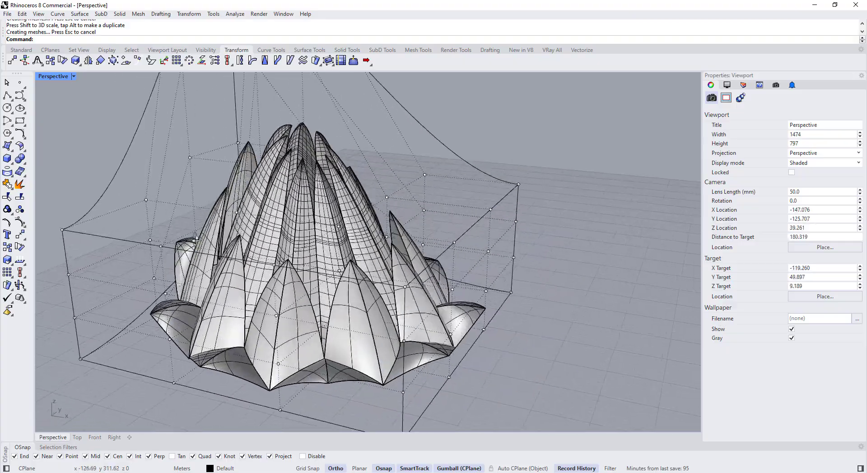
pyautogui.scroll(-6, 196, 239)
pyautogui.moveTo(352, 226); pyautogui.dragTo(216, 249, button='right')
pyautogui.moveTo(533, 253); pyautogui.dragTo(497, 301, button='right')
pyautogui.scroll(4, 450, 256)
pyautogui.scroll(-4, 497, 301)
pyautogui.moveTo(440, 266); pyautogui.dragTo(412, 280, button='right')
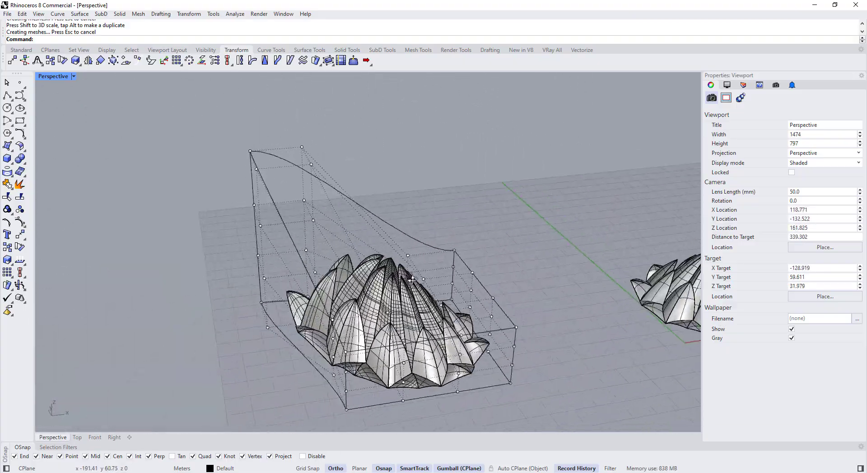
pyautogui.scroll(-6, 412, 280)
pyautogui.moveTo(374, 253); pyautogui.dragTo(357, 289, button='right')
# - Hide the cage's control points, reselect the cage object and turn its points back on
pyautogui.press('Escape')
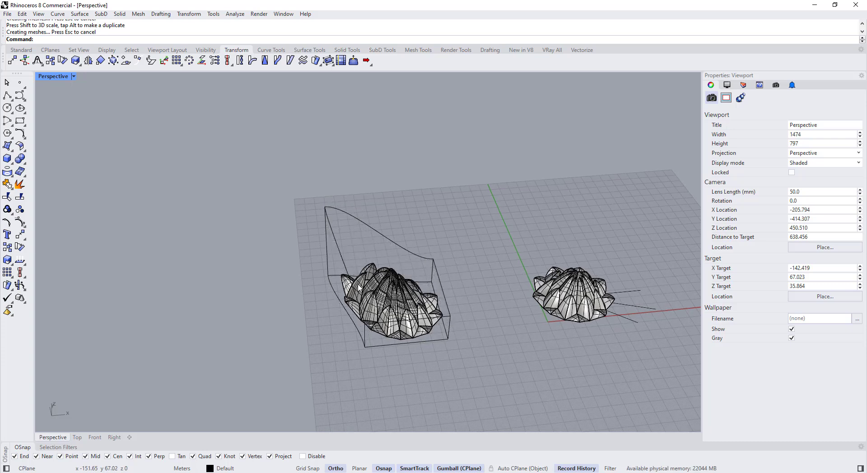
pyautogui.moveTo(380, 256); pyautogui.dragTo(248, 228, button='right')
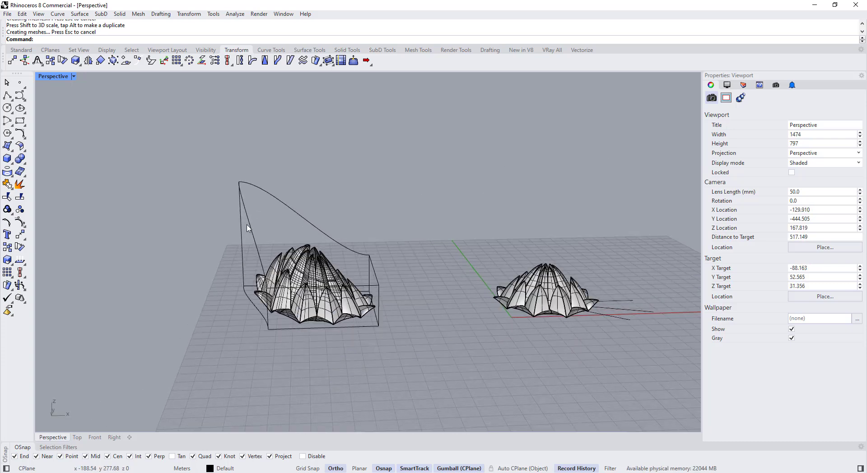
pyautogui.scroll(5, 263, 181)
pyautogui.click(260, 173)
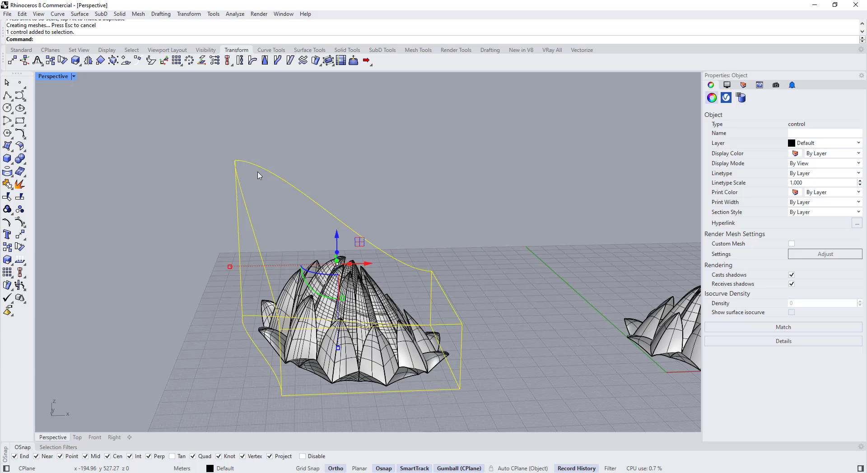
pyautogui.press('F10')
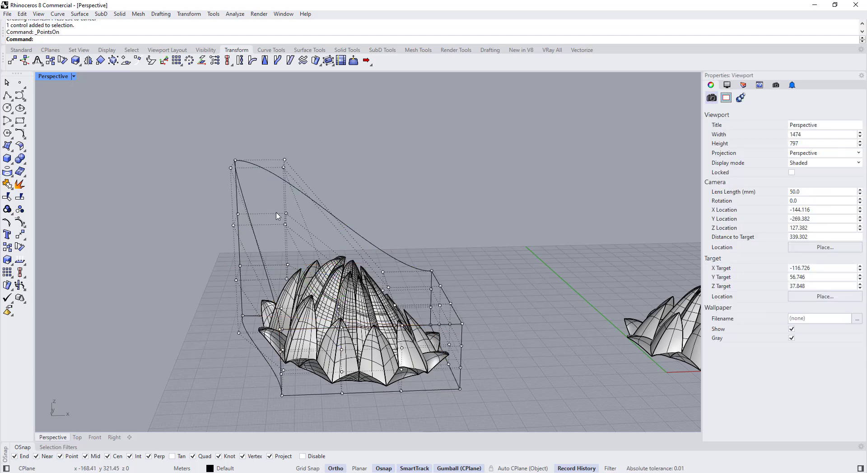
# - Pull the four control points on the cage's near vertical edge facing the original temple outward along the X axis
pyautogui.moveTo(239, 182); pyautogui.dragTo(494, 305, button='right')
pyautogui.moveTo(492, 305); pyautogui.dragTo(540, 306)
pyautogui.click(570, 384)
pyautogui.moveTo(569, 384); pyautogui.dragTo(468, 253, button='right')
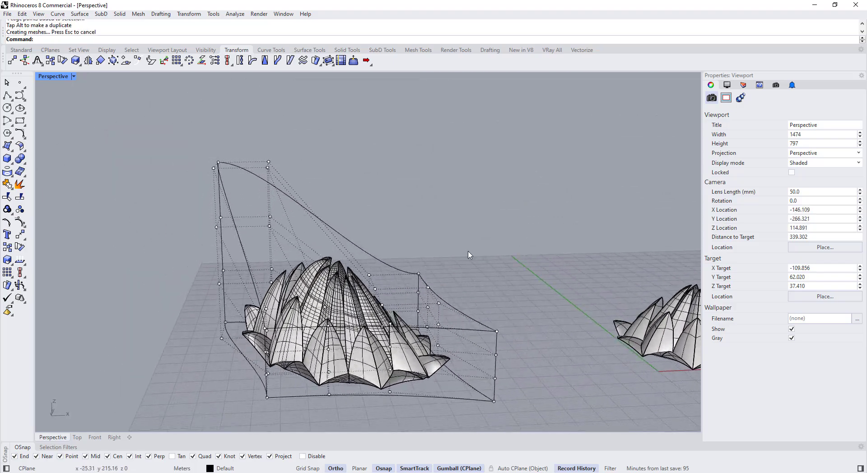